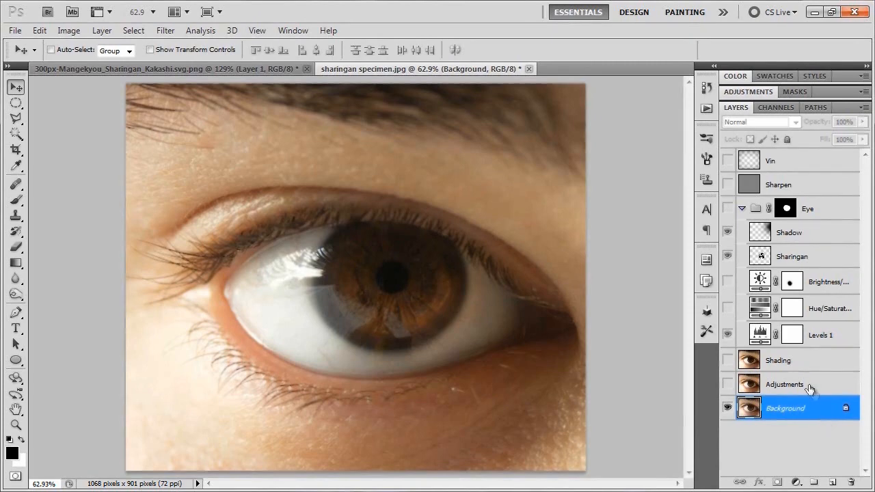
Show all hidden layers, including the Eye group's Brightness/Contrast and Hue/Saturation adjustments, and compare the finished effect with the Background alone
{"action": "left_click", "coordinate": [727, 387]}
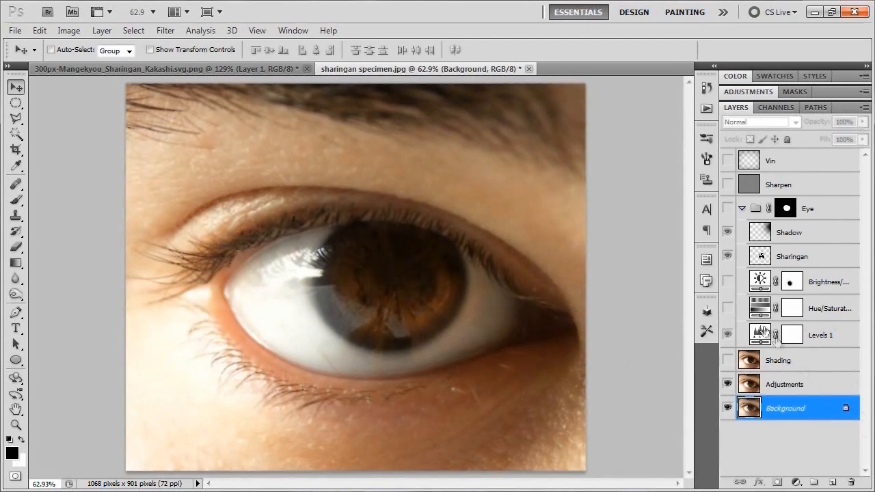
{"action": "left_click", "coordinate": [727, 209]}
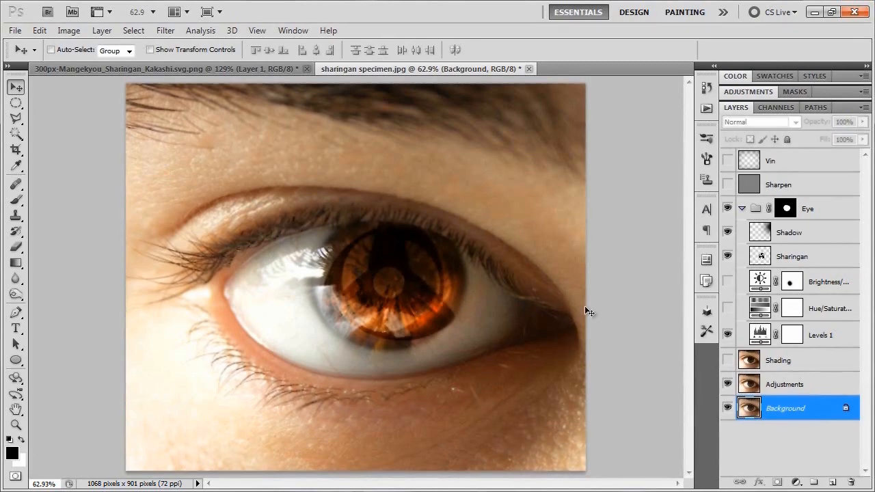
{"action": "left_click", "coordinate": [726, 362]}
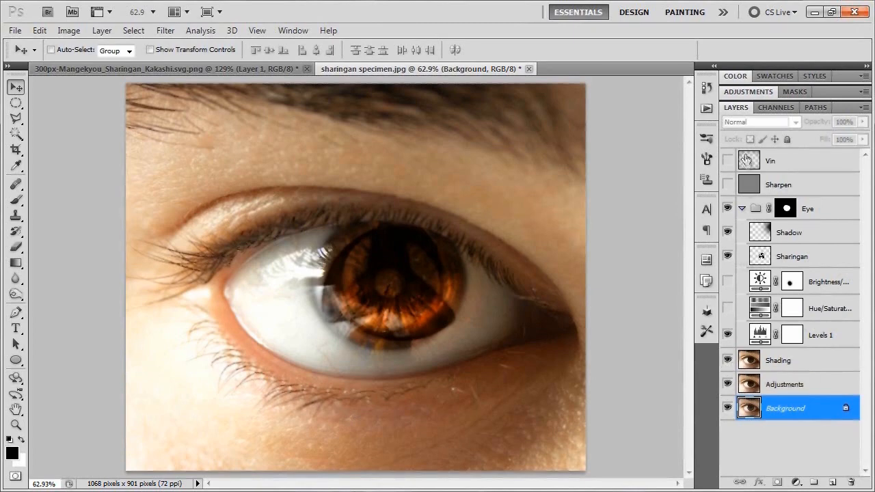
{"action": "left_click", "coordinate": [727, 186]}
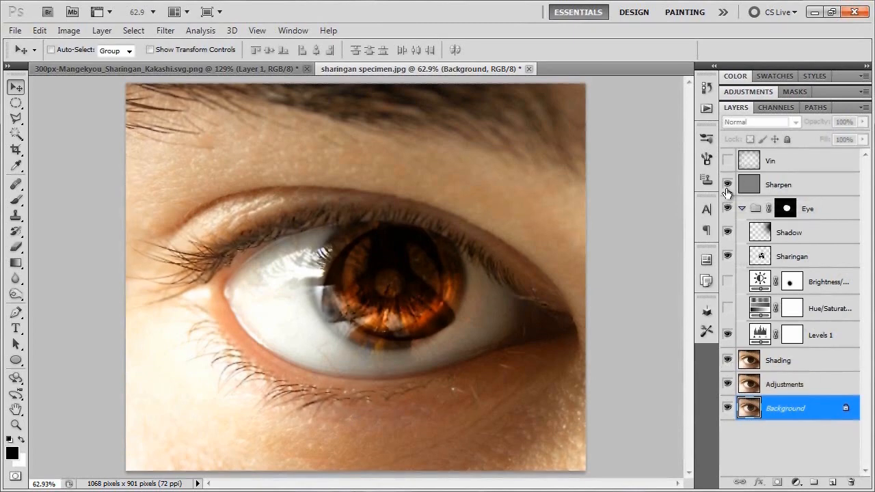
{"action": "left_click", "coordinate": [727, 162]}
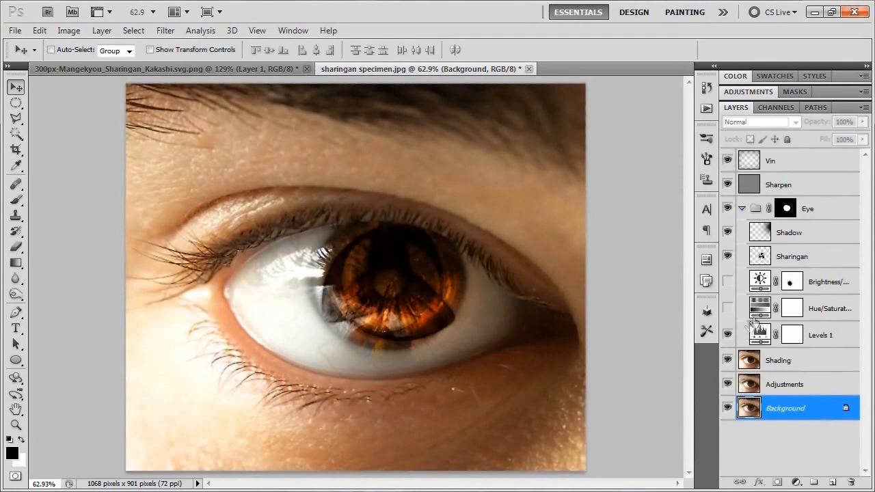
{"action": "left_click", "coordinate": [727, 282]}
{"action": "left_click", "coordinate": [727, 308]}
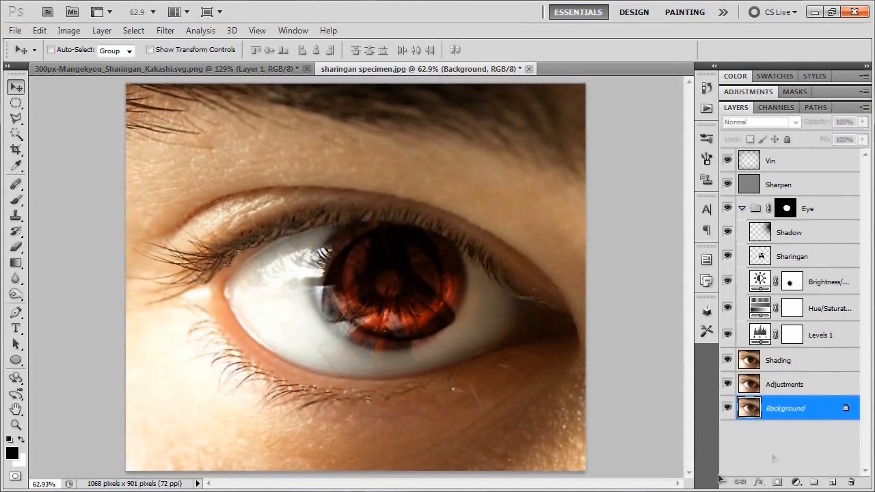
{"action": "left_click", "coordinate": [727, 409], "text": "alt"}
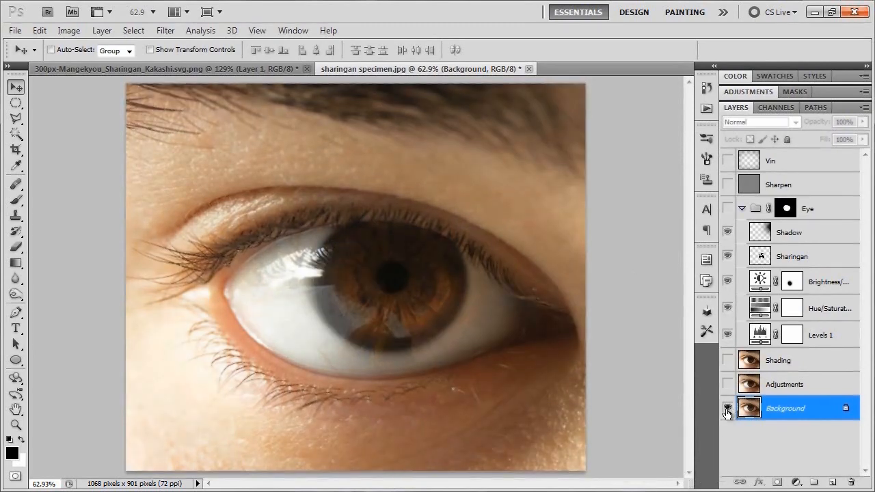
{"action": "left_click", "coordinate": [727, 408], "text": "alt"}
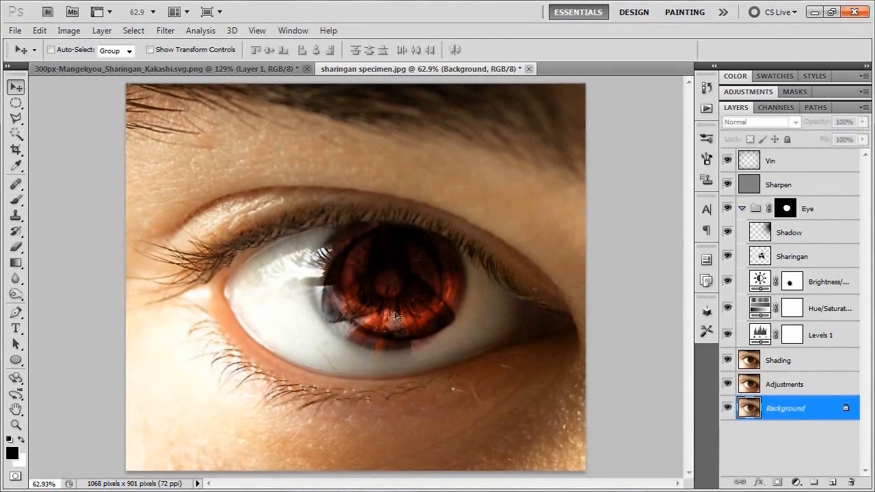
Try the Overlay and Normal blend modes on the Sharingan layer, and set it back to Soft Light
{"action": "left_click", "coordinate": [777, 260]}
{"action": "left_click", "coordinate": [786, 125]}
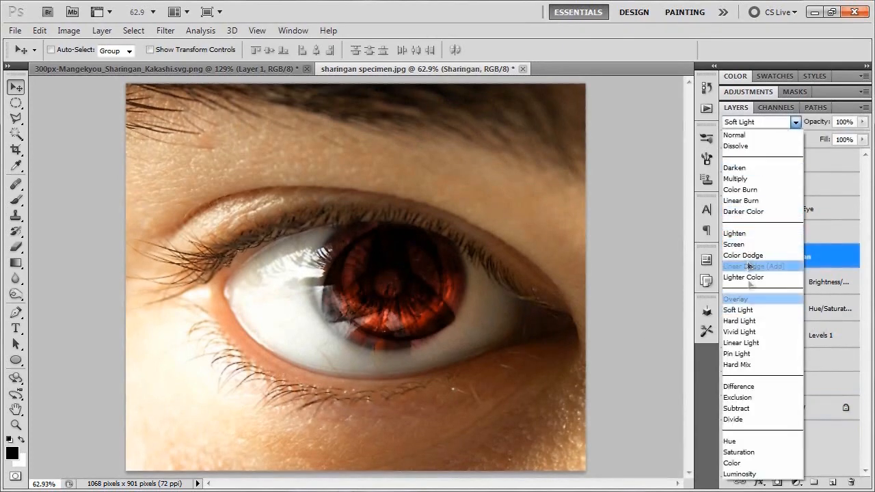
{"action": "left_click", "coordinate": [750, 298]}
{"action": "left_click", "coordinate": [765, 122]}
{"action": "left_click", "coordinate": [764, 142]}
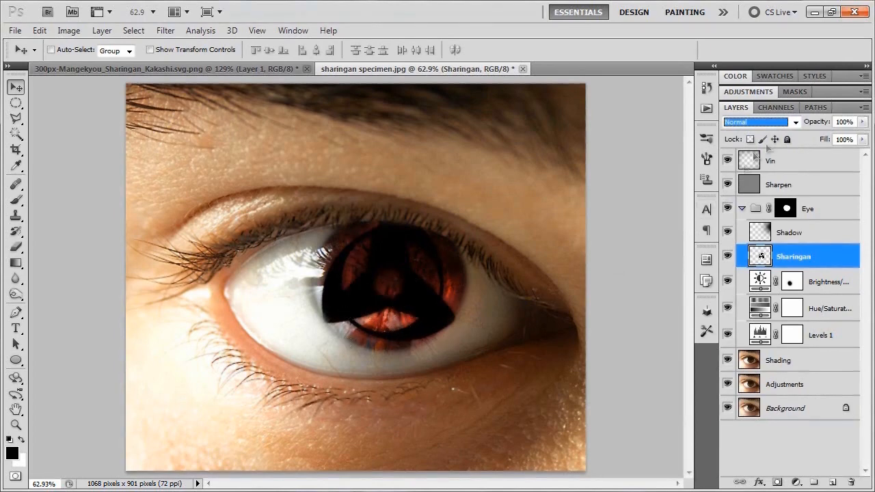
{"action": "left_click", "coordinate": [773, 123]}
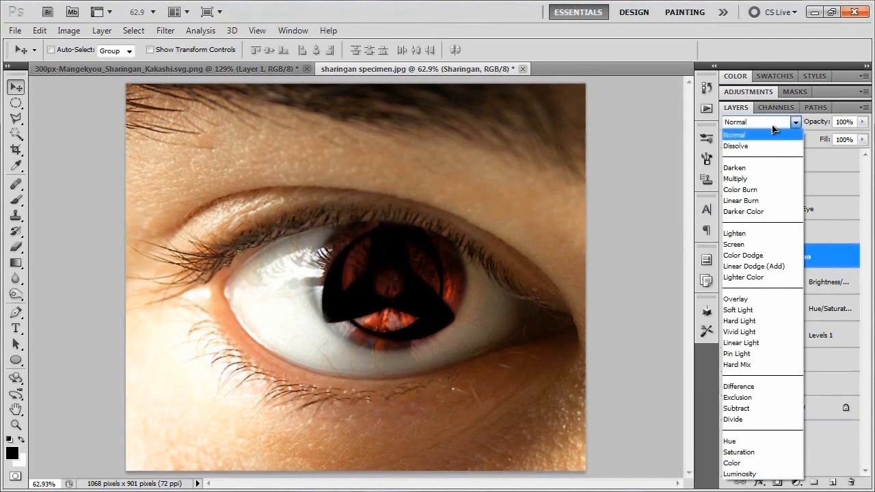
{"action": "left_click", "coordinate": [762, 310]}
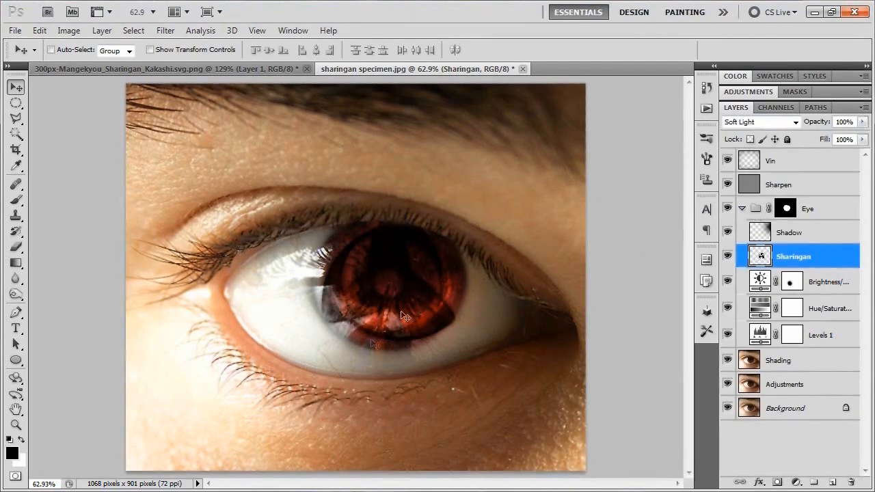
Delete every layer from Adjustments up to Vin, keeping only the Background
{"action": "left_click", "coordinate": [805, 391]}
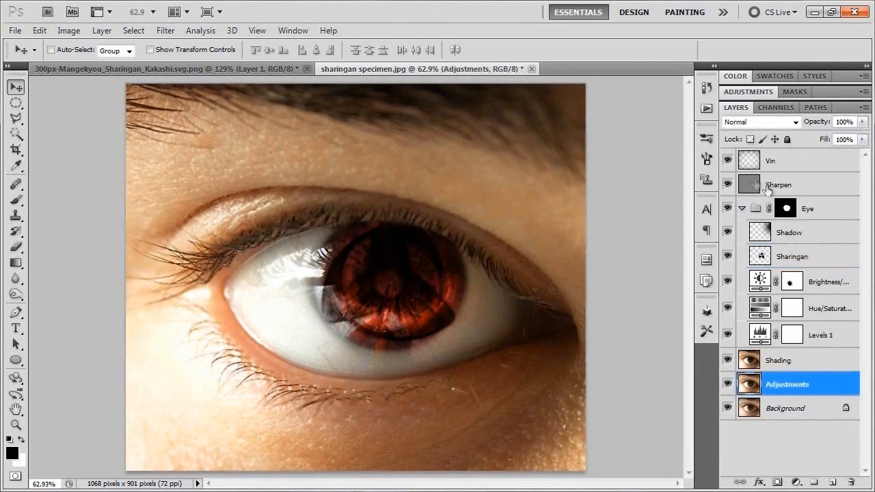
{"action": "left_click", "coordinate": [804, 162], "text": "shift"}
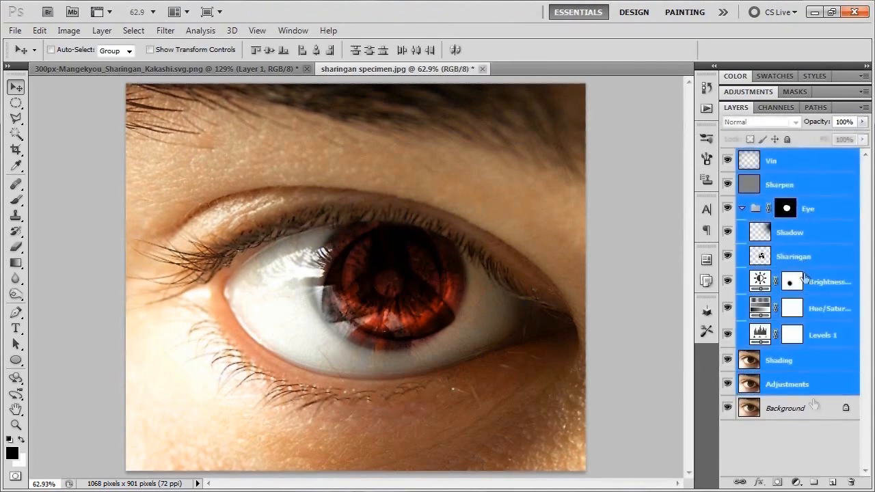
{"action": "left_click_drag", "start_coordinate": [816, 391], "coordinate": [851, 484]}
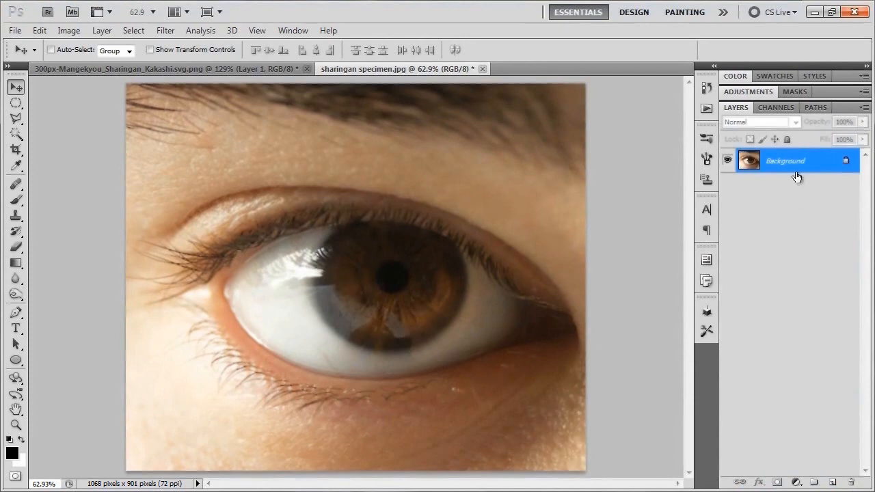
In the Mangekyou Sharingan image, merge the black symbol layer into Layer 0 and make the merged layer visible
{"action": "left_click", "coordinate": [219, 69]}
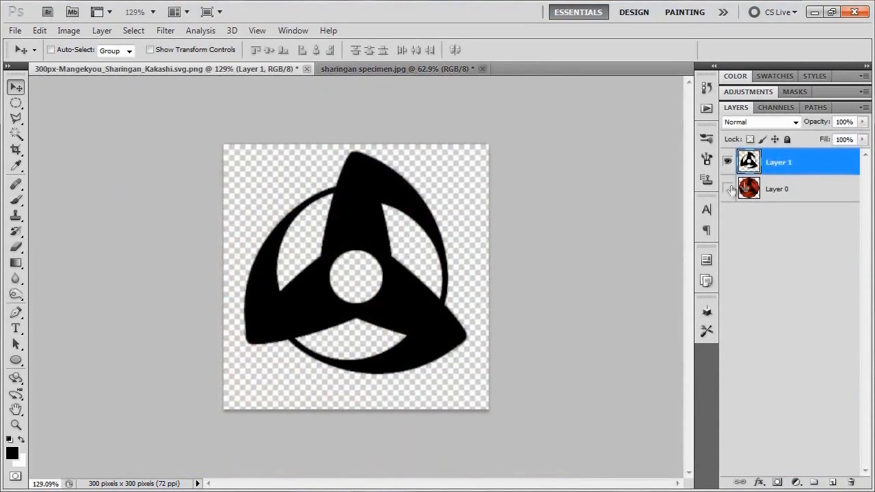
{"action": "key", "text": "ctrl+e"}
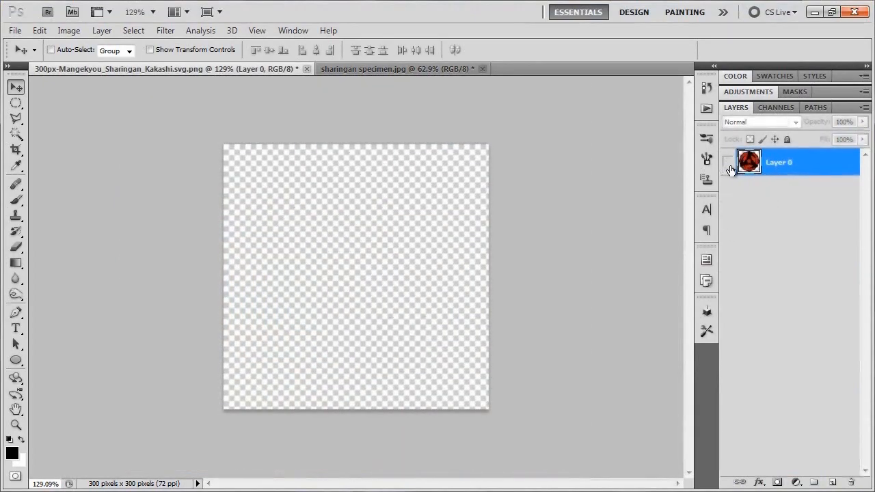
{"action": "left_click", "coordinate": [727, 162]}
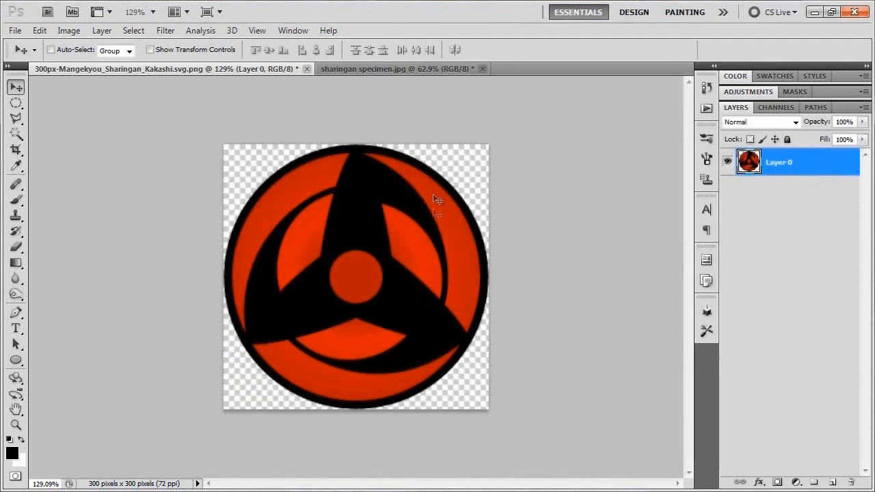
In sharingan specimen.jpg, duplicate the Background layer and name the copy Adjustments
{"action": "left_click", "coordinate": [424, 70]}
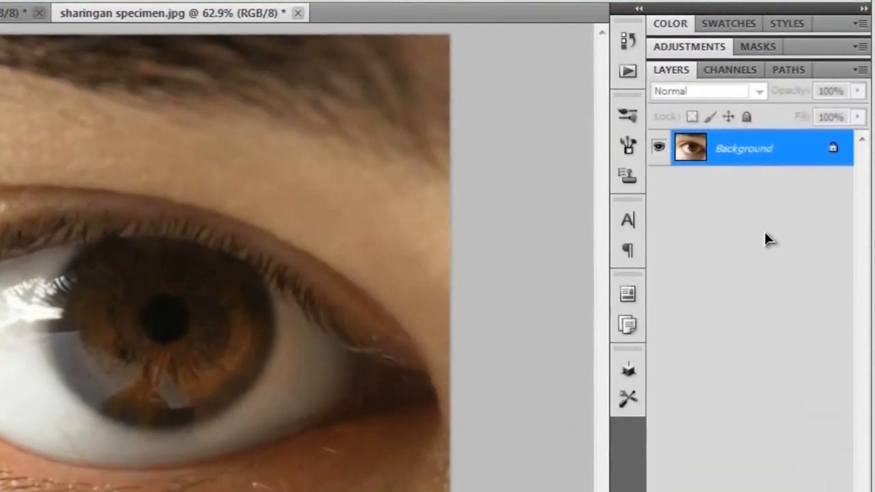
{"action": "key", "text": "ctrl+j"}
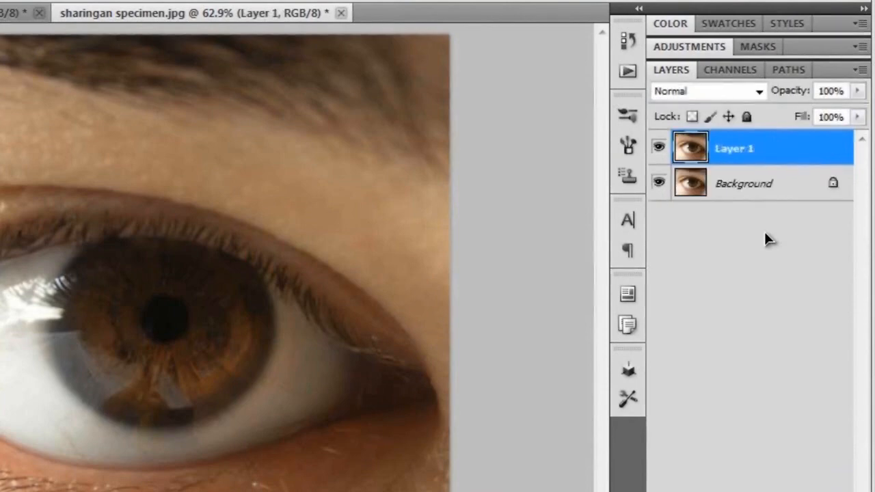
{"action": "right_click", "coordinate": [756, 154]}
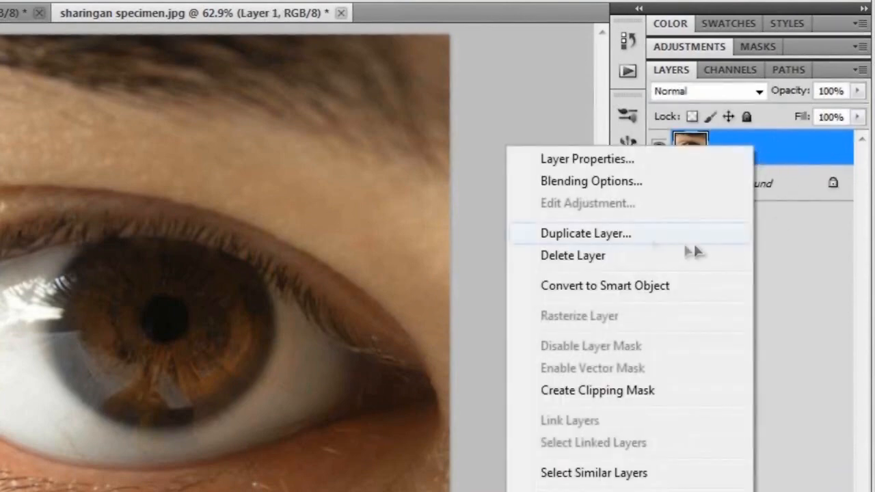
{"action": "left_click", "coordinate": [793, 154]}
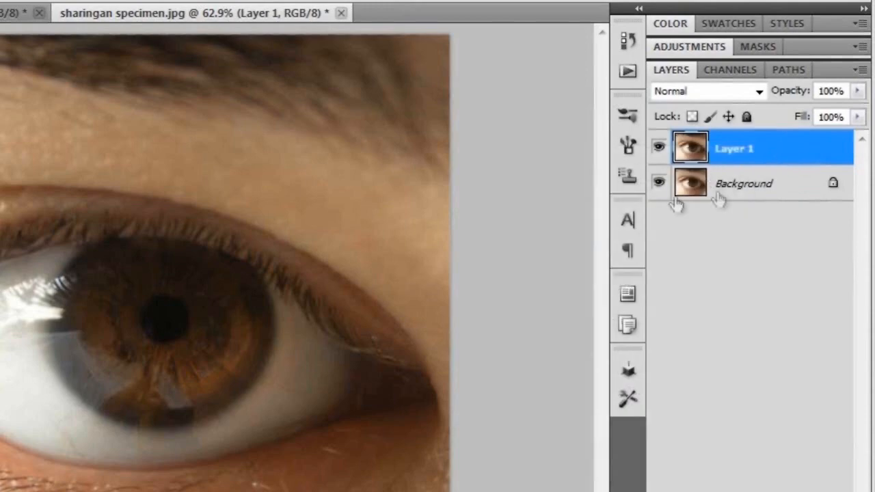
{"action": "double_click", "coordinate": [742, 155]}
{"action": "type", "text": "Adjustm"}
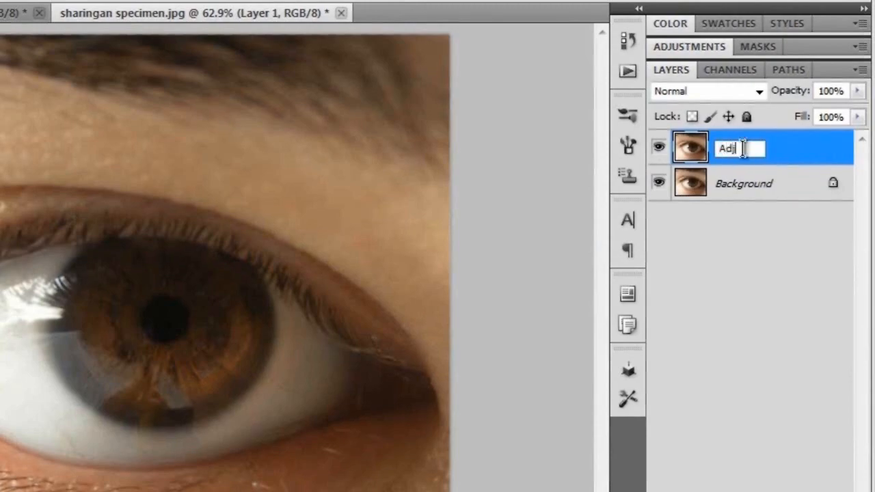
{"action": "type", "text": "ents"}
{"action": "key", "text": "Return"}
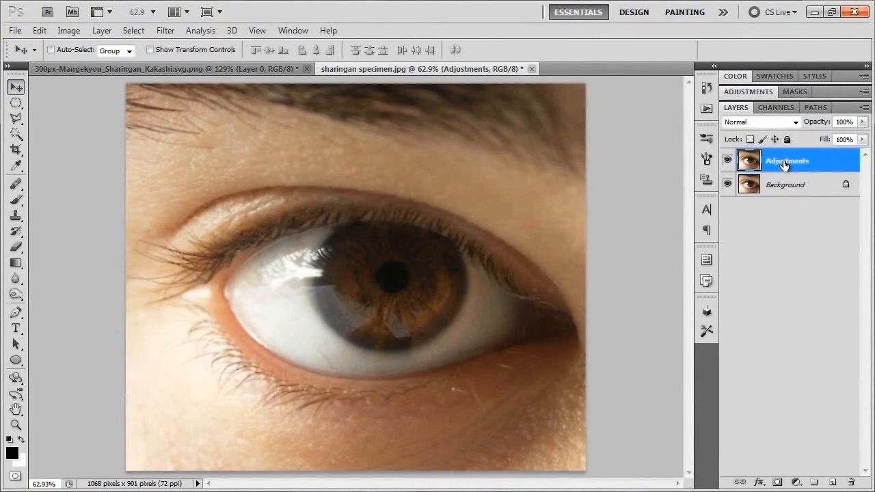
Apply Levels to the Adjustments layer with input black at 10 and input white at 240, comparing with the preview off and on
{"action": "key", "text": "ctrl+l"}
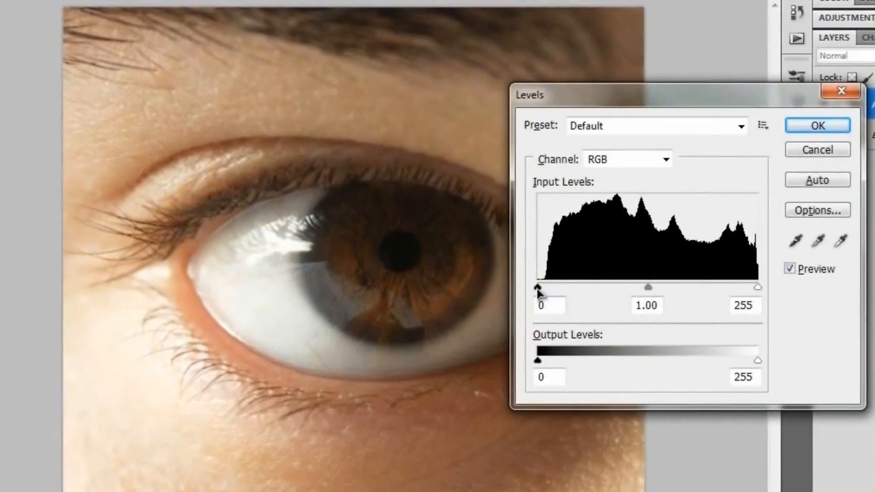
{"action": "left_click_drag", "start_coordinate": [537, 290], "coordinate": [544, 288]}
{"action": "left_click_drag", "start_coordinate": [757, 288], "coordinate": [748, 289]}
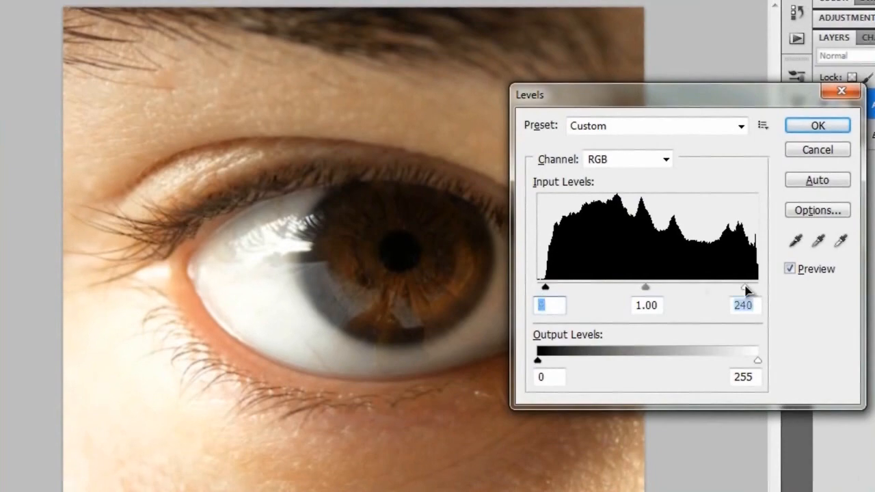
{"action": "left_click_drag", "start_coordinate": [546, 288], "coordinate": [547, 289]}
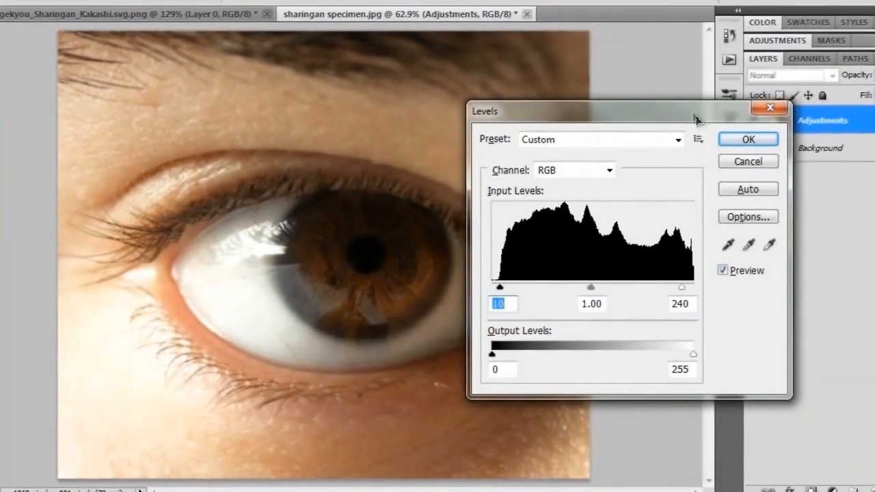
{"action": "left_click_drag", "start_coordinate": [696, 119], "coordinate": [772, 98]}
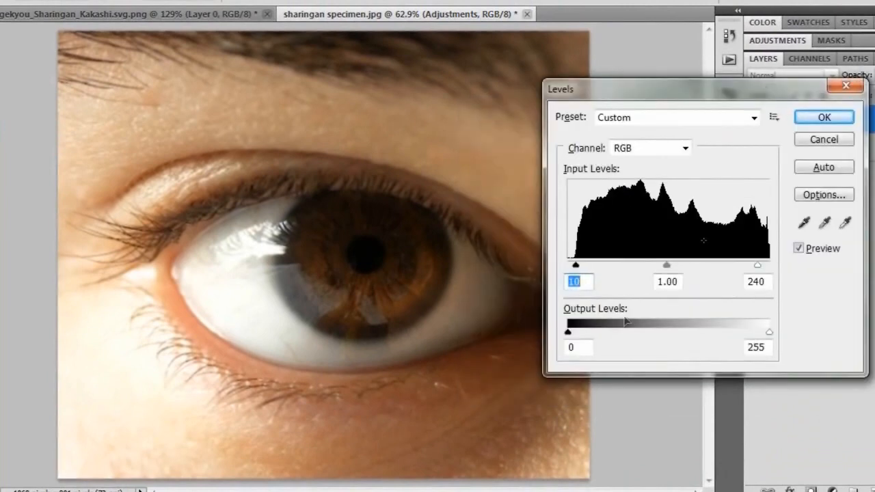
{"action": "left_click", "coordinate": [752, 286]}
{"action": "left_click", "coordinate": [799, 250]}
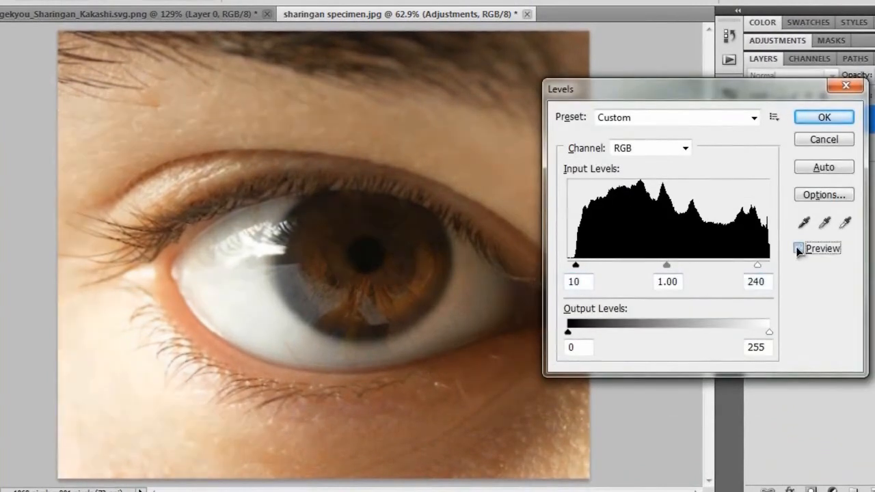
{"action": "left_click", "coordinate": [799, 250]}
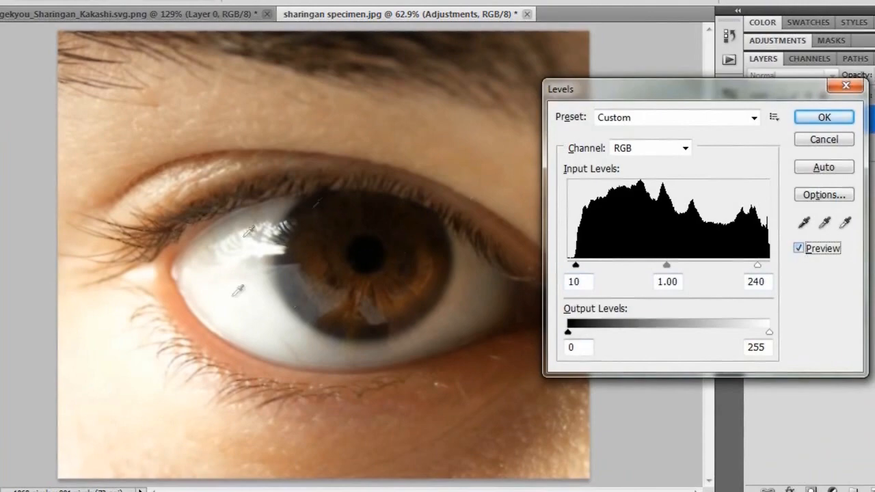
{"action": "left_click", "coordinate": [824, 117]}
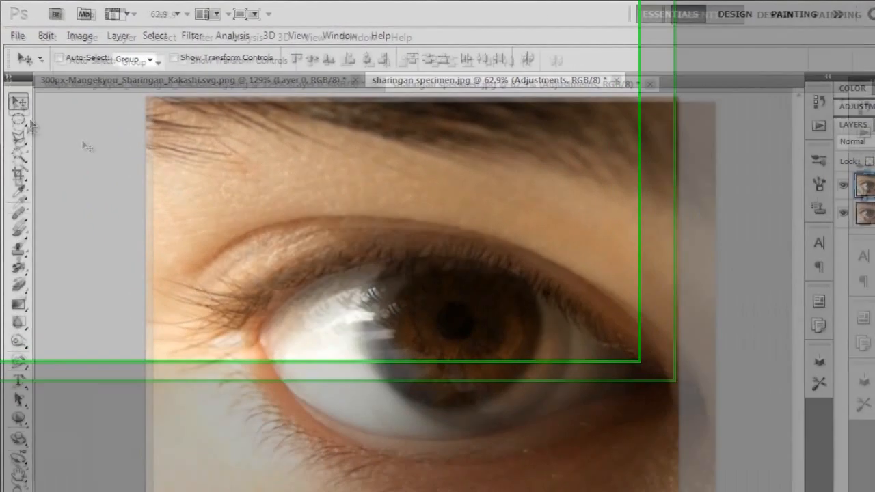
Select the pupil with the Elliptical Marquee Tool, drawing the circle slightly larger than its dark edge
{"action": "left_click", "coordinate": [16, 103]}
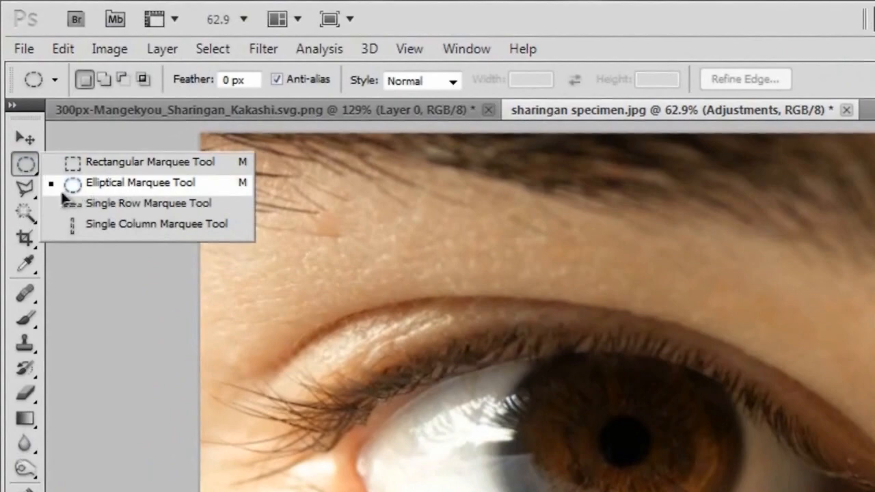
{"action": "left_click", "coordinate": [164, 193]}
{"action": "scroll", "coordinate": [592, 428], "scroll_direction": "up", "scroll_amount": 11}
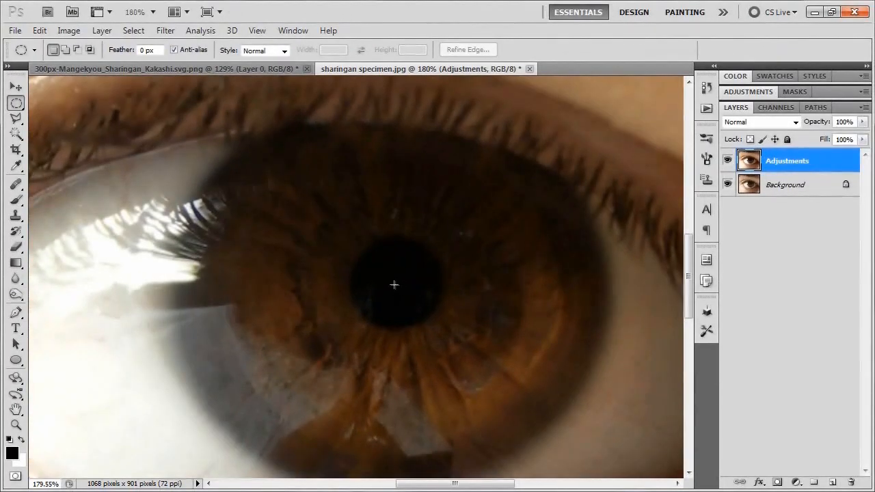
{"action": "left_click_drag", "start_coordinate": [402, 298], "coordinate": [425, 329]}
{"action": "left_click_drag", "start_coordinate": [450, 337], "coordinate": [445, 336]}
{"action": "left_click_drag", "start_coordinate": [448, 332], "coordinate": [448, 332]}
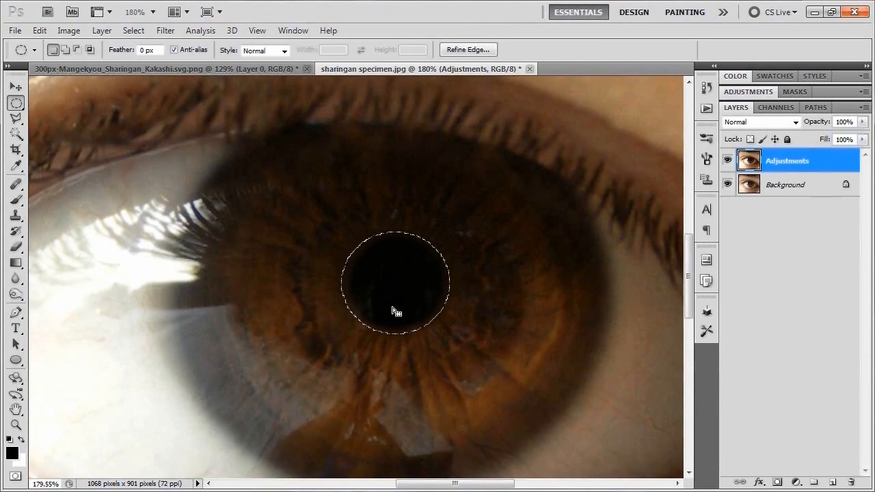
Fill the selected pupil using Content-Aware contents in Normal mode at 100% opacity, and clear the selection
{"action": "key", "text": "shift+BackSpace"}
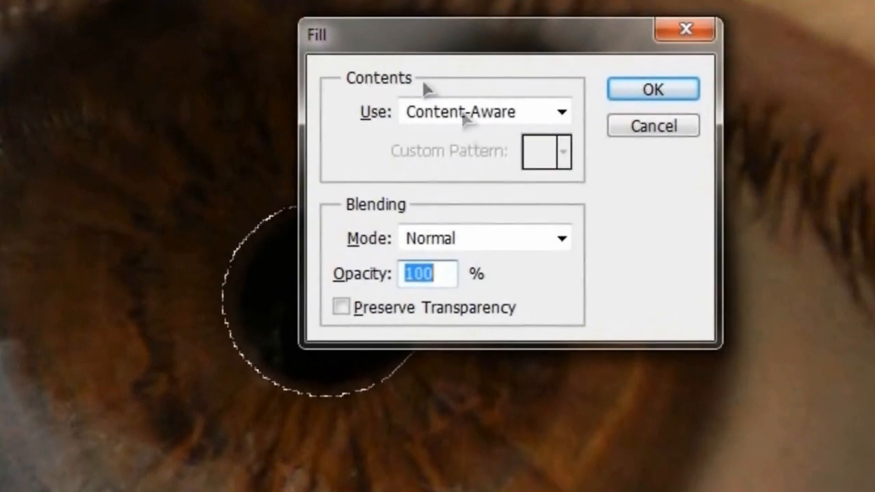
{"action": "left_click_drag", "start_coordinate": [453, 34], "coordinate": [578, 93]}
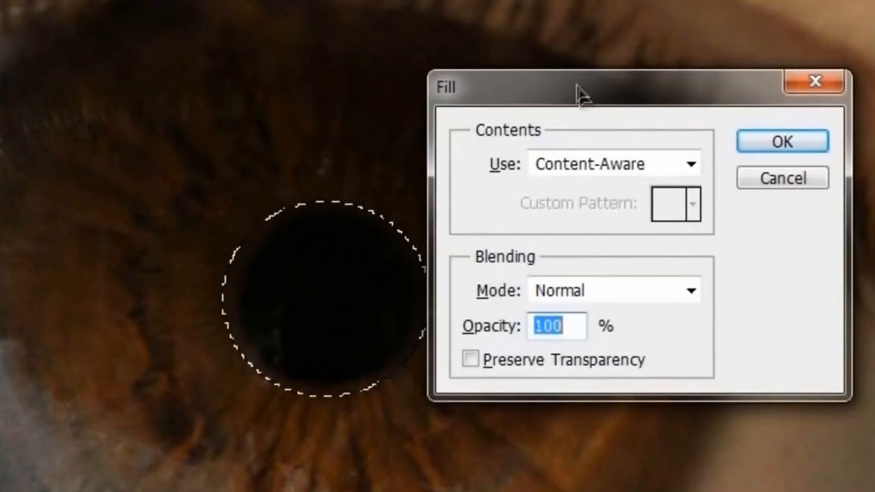
{"action": "left_click", "coordinate": [590, 169]}
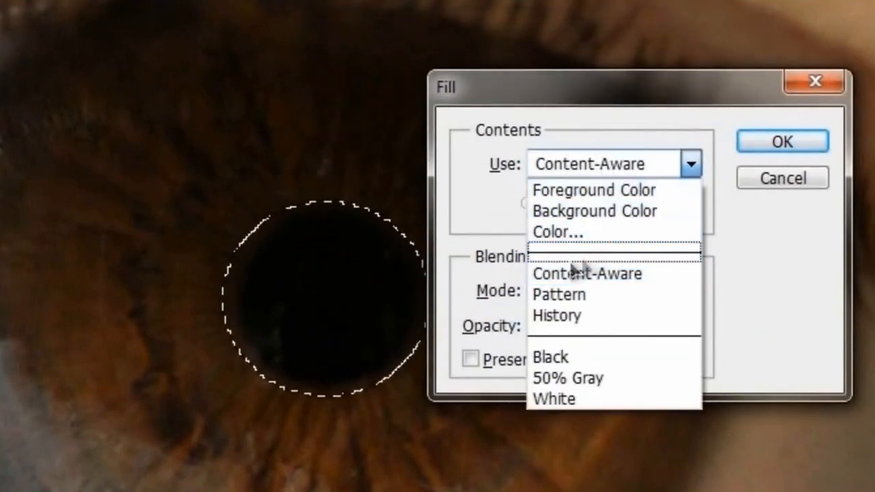
{"action": "left_click", "coordinate": [600, 275]}
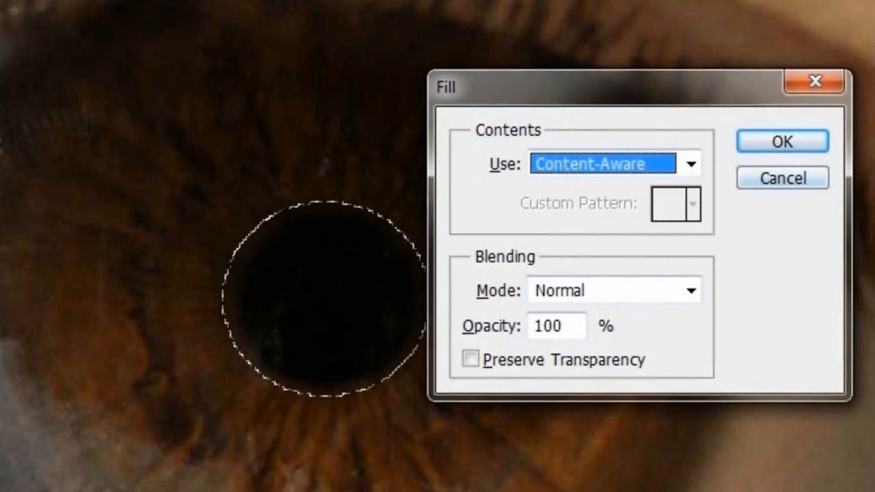
{"action": "left_click", "coordinate": [793, 146]}
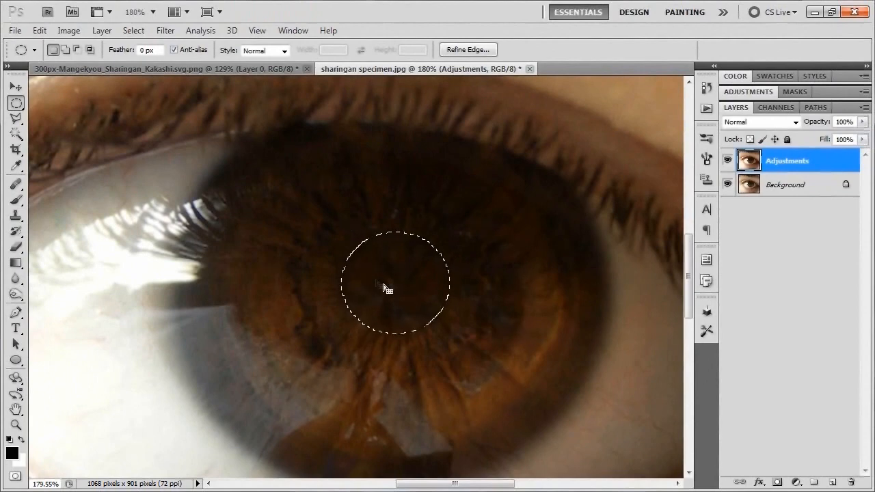
{"action": "left_click", "coordinate": [433, 283]}
Retouch the lower and right areas around the filled pupil with the Healing Brush Tool at size 30, sampling nearby iris texture
{"action": "scroll", "coordinate": [383, 313], "scroll_direction": "up", "scroll_amount": 9}
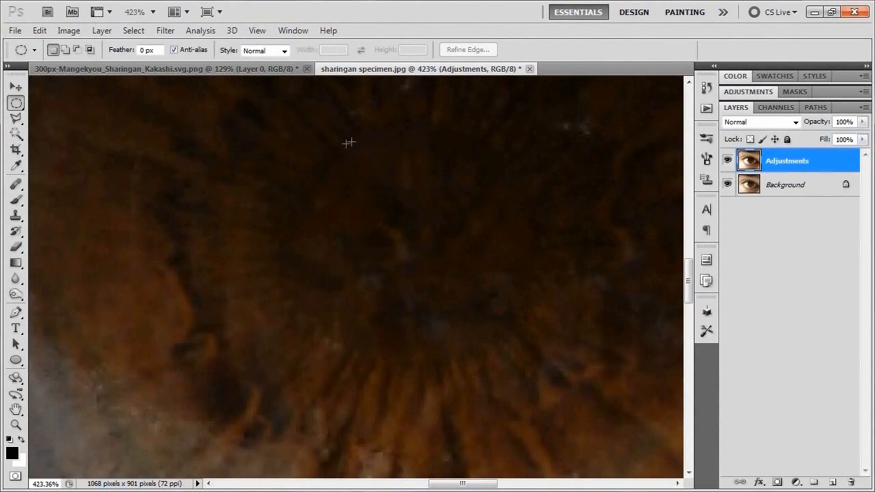
{"action": "scroll", "coordinate": [469, 358], "scroll_direction": "down", "scroll_amount": 6}
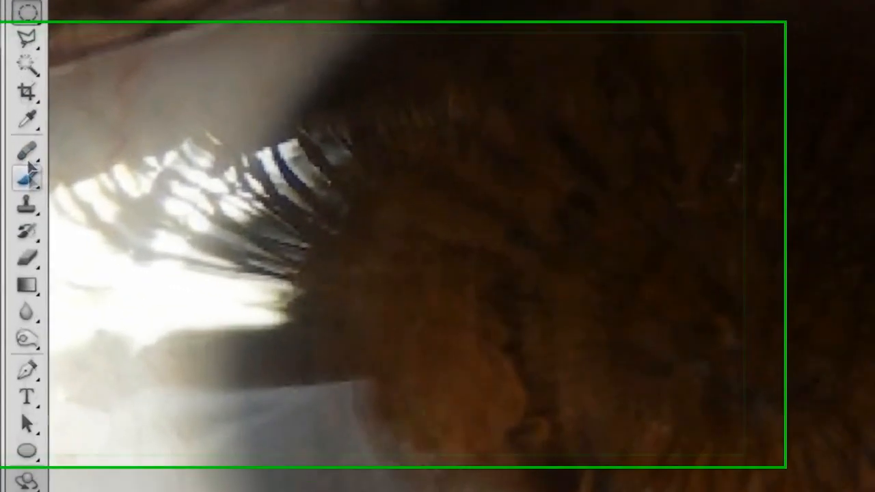
{"action": "left_click", "coordinate": [15, 183]}
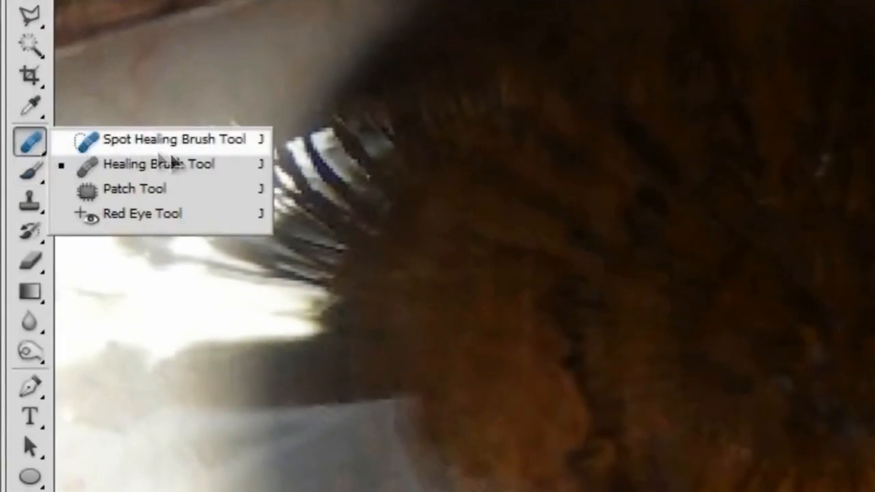
{"action": "left_click", "coordinate": [241, 163]}
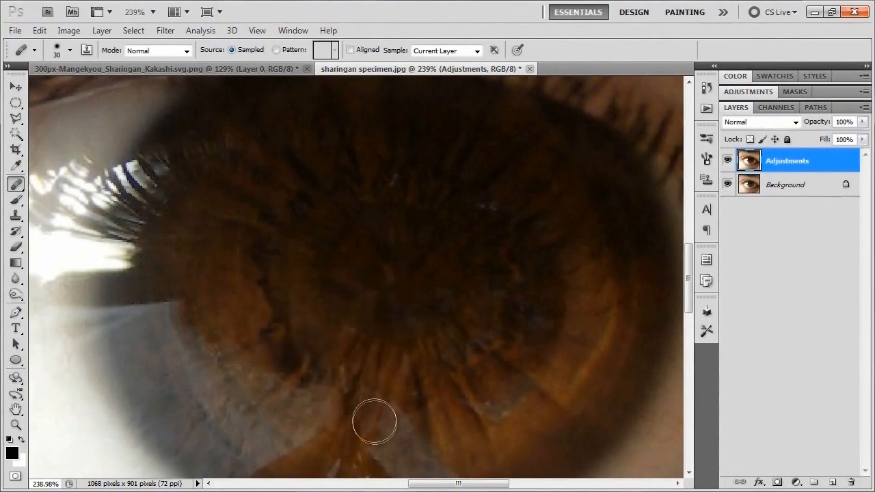
{"action": "mouse_move", "coordinate": [365, 369]}
{"action": "left_mouse_down"}
{"action": "mouse_move", "coordinate": [383, 305]}
{"action": "mouse_move", "coordinate": [383, 316]}
{"action": "left_mouse_up"}
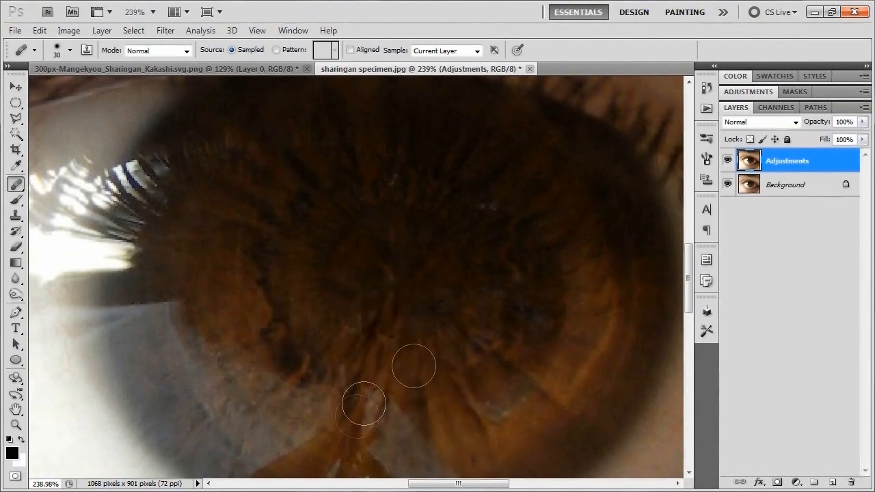
{"action": "mouse_move", "coordinate": [373, 327]}
{"action": "left_mouse_down"}
{"action": "mouse_move", "coordinate": [384, 299]}
{"action": "mouse_move", "coordinate": [364, 374]}
{"action": "mouse_move", "coordinate": [385, 298]}
{"action": "left_mouse_up"}
{"action": "left_click", "coordinate": [365, 378], "text": "alt"}
{"action": "left_click", "coordinate": [417, 379], "text": "alt"}
{"action": "mouse_move", "coordinate": [406, 316]}
{"action": "left_mouse_down"}
{"action": "mouse_move", "coordinate": [405, 327]}
{"action": "mouse_move", "coordinate": [404, 315]}
{"action": "mouse_move", "coordinate": [434, 301]}
{"action": "left_mouse_up"}
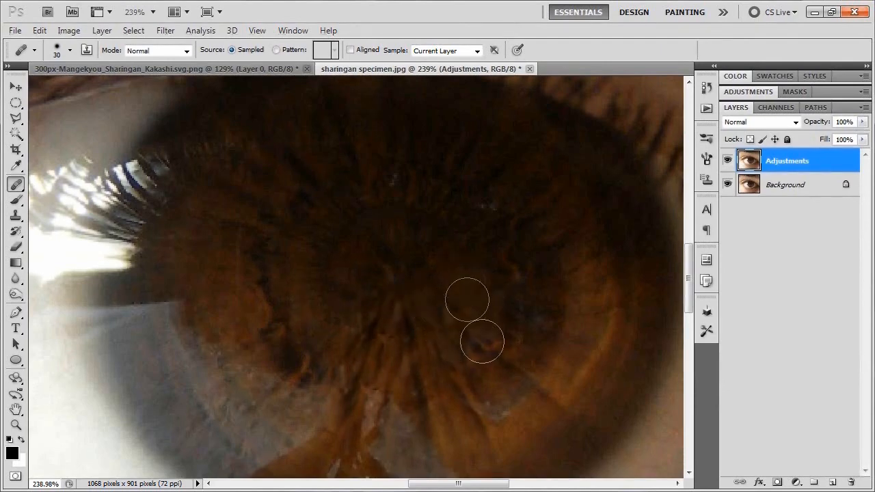
{"action": "left_click_drag", "start_coordinate": [373, 402], "coordinate": [384, 306]}
{"action": "left_click_drag", "start_coordinate": [455, 417], "coordinate": [430, 328]}
{"action": "left_click", "coordinate": [493, 241], "text": "alt"}
{"action": "mouse_move", "coordinate": [486, 241]}
{"action": "left_mouse_down"}
{"action": "mouse_move", "coordinate": [469, 245]}
{"action": "mouse_move", "coordinate": [480, 211]}
{"action": "left_mouse_up"}
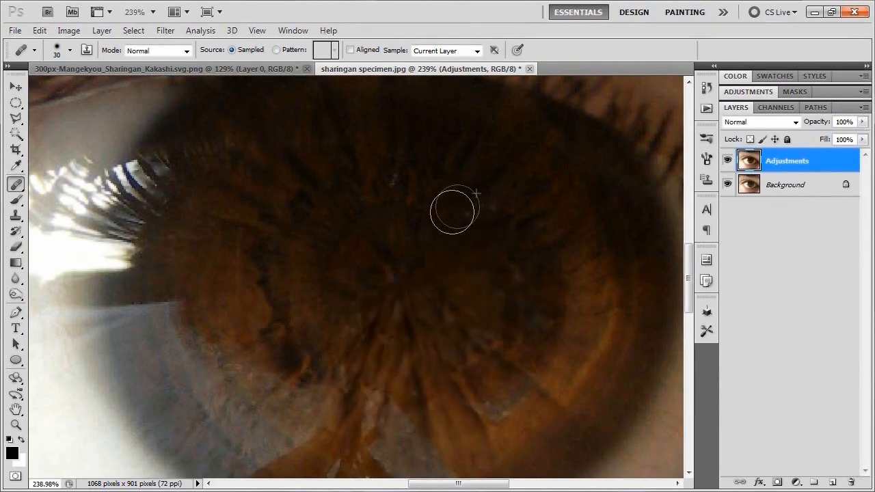
Heal the upper, left and central areas of the former pupil with texture sampled from the surrounding iris
{"action": "left_click", "coordinate": [425, 159], "text": "alt"}
{"action": "mouse_move", "coordinate": [415, 204]}
{"action": "left_mouse_down"}
{"action": "mouse_move", "coordinate": [378, 186]}
{"action": "mouse_move", "coordinate": [388, 230]}
{"action": "mouse_move", "coordinate": [342, 211]}
{"action": "mouse_move", "coordinate": [363, 234]}
{"action": "mouse_move", "coordinate": [341, 249]}
{"action": "left_mouse_up"}
{"action": "left_click", "coordinate": [378, 182], "text": "alt"}
{"action": "left_click", "coordinate": [337, 198], "text": "alt"}
{"action": "left_click", "coordinate": [308, 236], "text": "alt"}
{"action": "left_click_drag", "start_coordinate": [328, 292], "coordinate": [340, 285]}
{"action": "left_click", "coordinate": [303, 331], "text": "alt"}
{"action": "mouse_move", "coordinate": [334, 317]}
{"action": "left_mouse_down"}
{"action": "mouse_move", "coordinate": [354, 302]}
{"action": "mouse_move", "coordinate": [354, 320]}
{"action": "left_mouse_up"}
{"action": "mouse_move", "coordinate": [358, 360]}
{"action": "left_mouse_down"}
{"action": "mouse_move", "coordinate": [395, 343]}
{"action": "mouse_move", "coordinate": [412, 256]}
{"action": "left_mouse_up"}
{"action": "left_click_drag", "start_coordinate": [464, 348], "coordinate": [456, 294]}
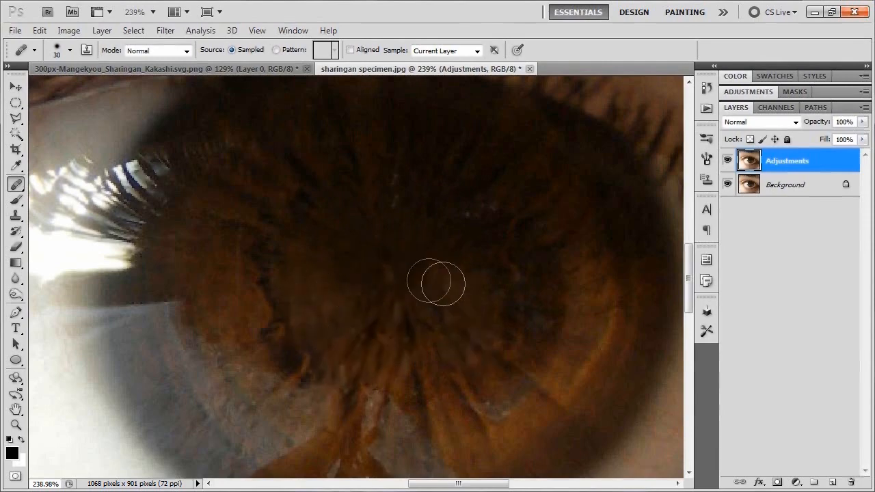
{"action": "left_click", "coordinate": [375, 210], "text": "alt"}
{"action": "left_click_drag", "start_coordinate": [380, 239], "coordinate": [387, 261]}
{"action": "scroll", "coordinate": [456, 394], "scroll_direction": "down", "scroll_amount": 6}
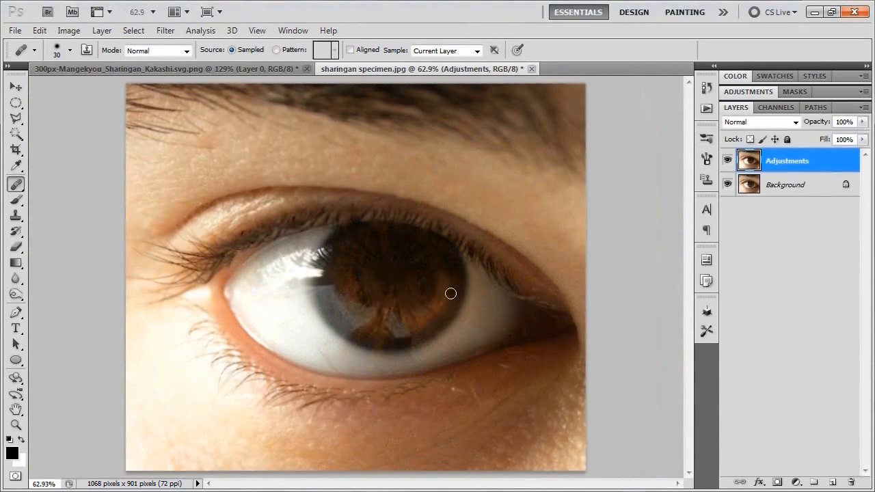
Add a Levels adjustment layer with default settings above the Adjustments layer
{"action": "left_click", "coordinate": [742, 93]}
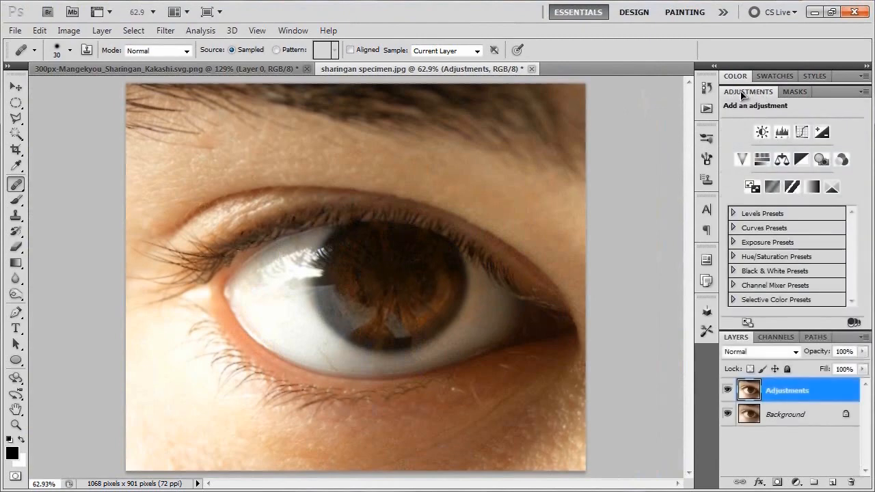
{"action": "left_click", "coordinate": [293, 30]}
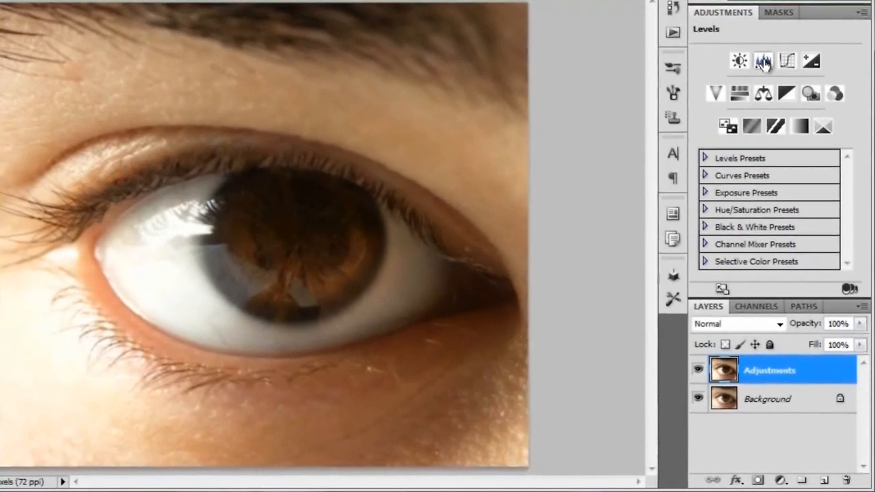
{"action": "left_click", "coordinate": [782, 132]}
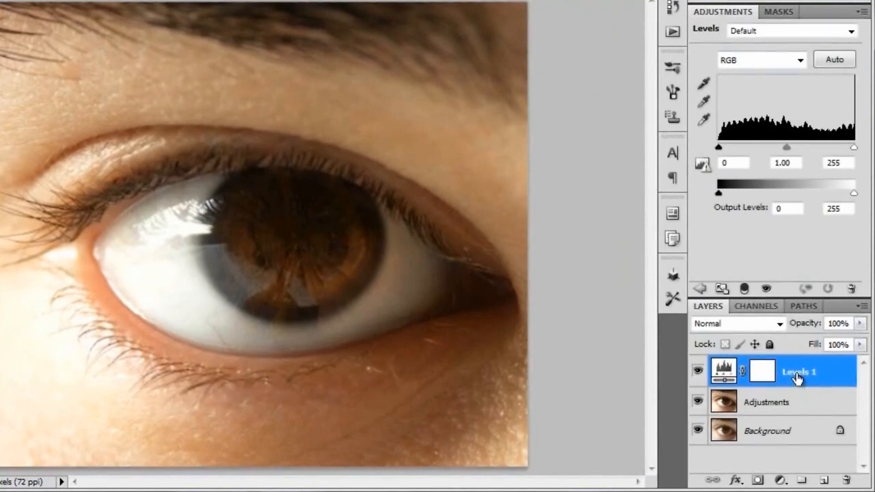
Put the Levels 1 layer into a new group and name the group Eye
{"action": "key", "text": "ctrl+g"}
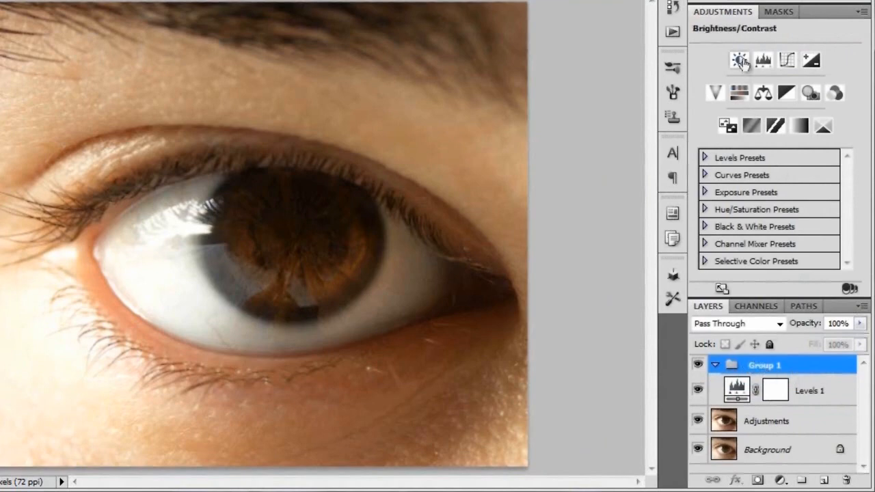
{"action": "double_click", "coordinate": [721, 12]}
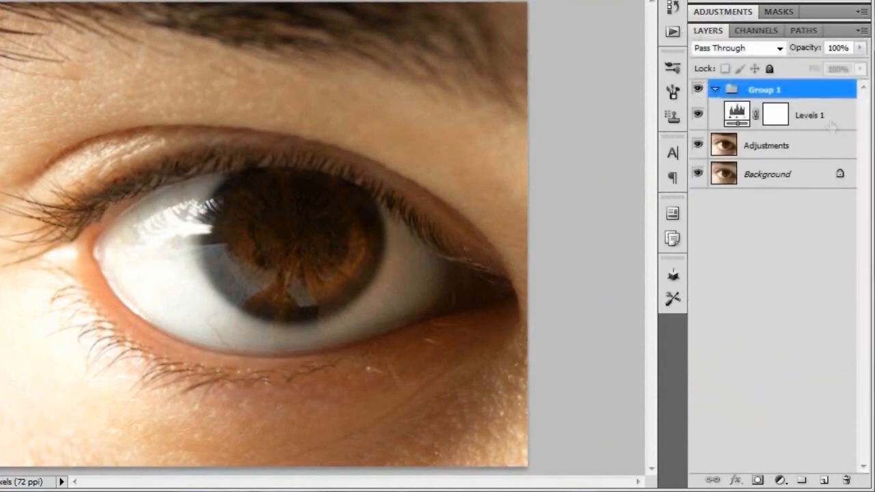
{"action": "double_click", "coordinate": [761, 90]}
{"action": "key", "text": "Return"}
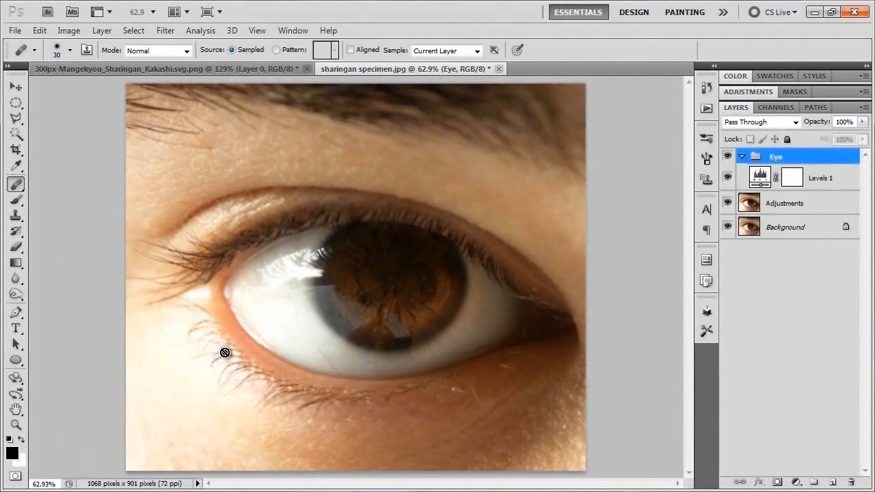
Enter Quick Mask mode and paint over the centre of the iris with a black 200 px brush
{"action": "key", "text": "b"}
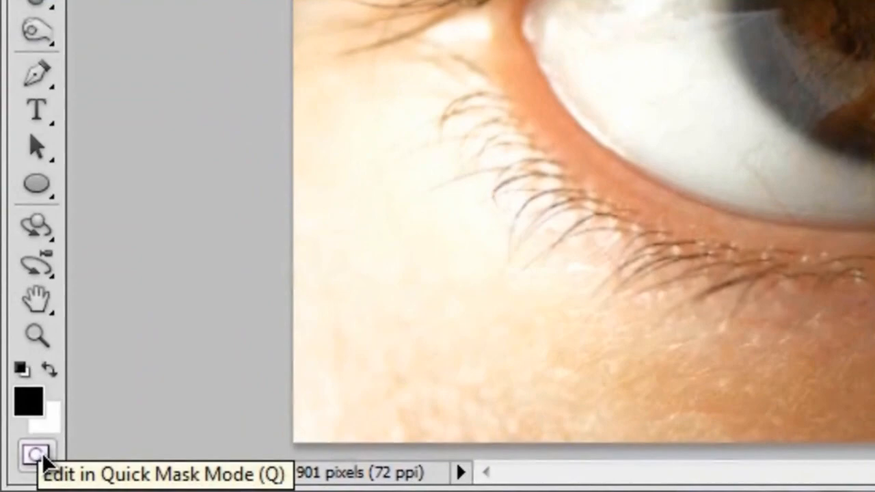
{"action": "left_click", "coordinate": [43, 453]}
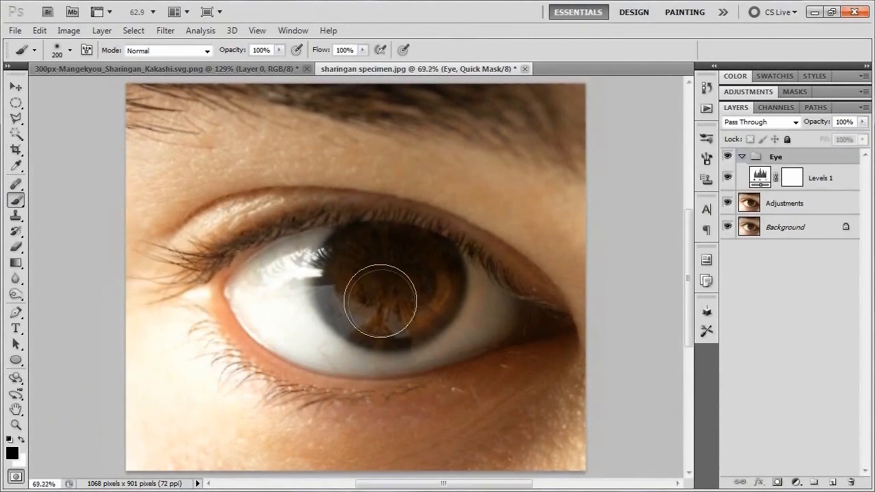
{"action": "scroll", "coordinate": [383, 301], "scroll_direction": "up", "scroll_amount": 5}
{"action": "left_click_drag", "start_coordinate": [404, 276], "coordinate": [377, 273]}
Reduce the brush to about 90 px and mask the rest of the iris out to its edges
{"action": "key", "text": "bracketleft"}
{"action": "key", "text": "bracketleft"}
{"action": "key", "text": "bracketleft"}
{"action": "key", "text": "bracketleft"}
{"action": "key", "text": "bracketleft"}
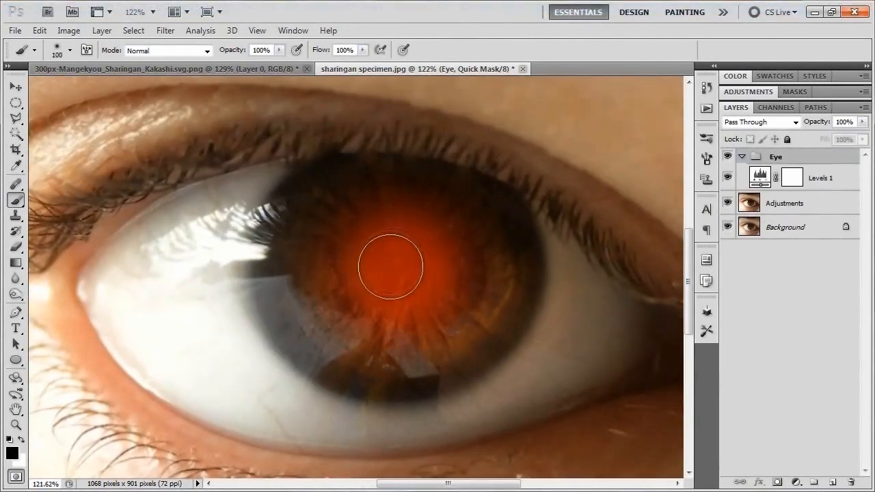
{"action": "key", "text": "bracketleft"}
{"action": "mouse_move", "coordinate": [390, 269]}
{"action": "left_mouse_down"}
{"action": "mouse_move", "coordinate": [422, 240]}
{"action": "mouse_move", "coordinate": [427, 211]}
{"action": "mouse_move", "coordinate": [367, 202]}
{"action": "mouse_move", "coordinate": [429, 196]}
{"action": "mouse_move", "coordinate": [421, 185]}
{"action": "mouse_move", "coordinate": [316, 190]}
{"action": "mouse_move", "coordinate": [403, 188]}
{"action": "mouse_move", "coordinate": [319, 197]}
{"action": "mouse_move", "coordinate": [298, 240]}
{"action": "mouse_move", "coordinate": [304, 212]}
{"action": "mouse_move", "coordinate": [287, 238]}
{"action": "mouse_move", "coordinate": [285, 273]}
{"action": "mouse_move", "coordinate": [284, 240]}
{"action": "mouse_move", "coordinate": [284, 305]}
{"action": "mouse_move", "coordinate": [296, 302]}
{"action": "mouse_move", "coordinate": [326, 335]}
{"action": "mouse_move", "coordinate": [338, 207]}
{"action": "mouse_move", "coordinate": [340, 307]}
{"action": "mouse_move", "coordinate": [326, 311]}
{"action": "mouse_move", "coordinate": [338, 347]}
{"action": "mouse_move", "coordinate": [324, 330]}
{"action": "mouse_move", "coordinate": [371, 361]}
{"action": "mouse_move", "coordinate": [319, 333]}
{"action": "mouse_move", "coordinate": [365, 359]}
{"action": "mouse_move", "coordinate": [403, 360]}
{"action": "mouse_move", "coordinate": [422, 355]}
{"action": "mouse_move", "coordinate": [379, 360]}
{"action": "mouse_move", "coordinate": [450, 347]}
{"action": "mouse_move", "coordinate": [482, 311]}
{"action": "mouse_move", "coordinate": [458, 282]}
{"action": "mouse_move", "coordinate": [404, 316]}
{"action": "mouse_move", "coordinate": [377, 298]}
{"action": "mouse_move", "coordinate": [464, 325]}
{"action": "mouse_move", "coordinate": [501, 290]}
{"action": "mouse_move", "coordinate": [478, 328]}
{"action": "mouse_move", "coordinate": [441, 352]}
{"action": "mouse_move", "coordinate": [357, 358]}
{"action": "mouse_move", "coordinate": [479, 335]}
{"action": "mouse_move", "coordinate": [508, 298]}
{"action": "mouse_move", "coordinate": [516, 265]}
{"action": "mouse_move", "coordinate": [499, 233]}
{"action": "mouse_move", "coordinate": [486, 268]}
{"action": "mouse_move", "coordinate": [443, 215]}
{"action": "mouse_move", "coordinate": [477, 228]}
{"action": "mouse_move", "coordinate": [432, 199]}
{"action": "mouse_move", "coordinate": [485, 239]}
{"action": "mouse_move", "coordinate": [480, 217]}
{"action": "mouse_move", "coordinate": [430, 205]}
{"action": "mouse_move", "coordinate": [473, 218]}
{"action": "mouse_move", "coordinate": [482, 211]}
{"action": "mouse_move", "coordinate": [471, 228]}
{"action": "mouse_move", "coordinate": [481, 191]}
{"action": "left_mouse_up"}
{"action": "key", "text": "bracketleft"}
{"action": "key", "text": "bracketright"}
{"action": "key", "text": "bracketright"}
{"action": "key", "text": "x"}
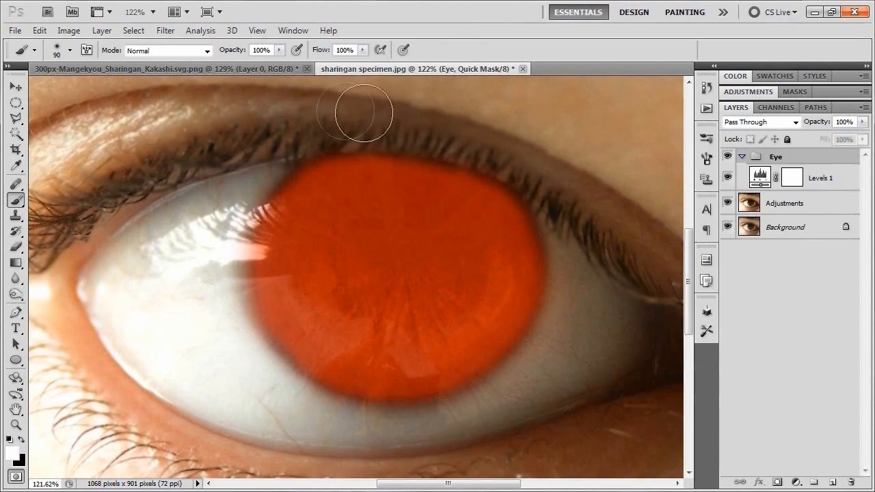
{"action": "key", "text": "x"}
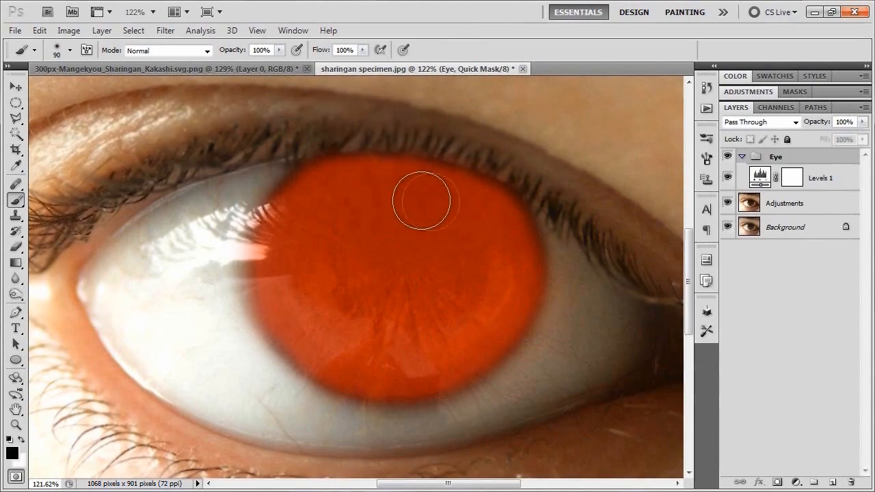
Refine the mask along the iris's upper edge beneath the eyelashes, using a 50 px brush
{"action": "scroll", "coordinate": [419, 163], "scroll_direction": "up", "scroll_amount": 11}
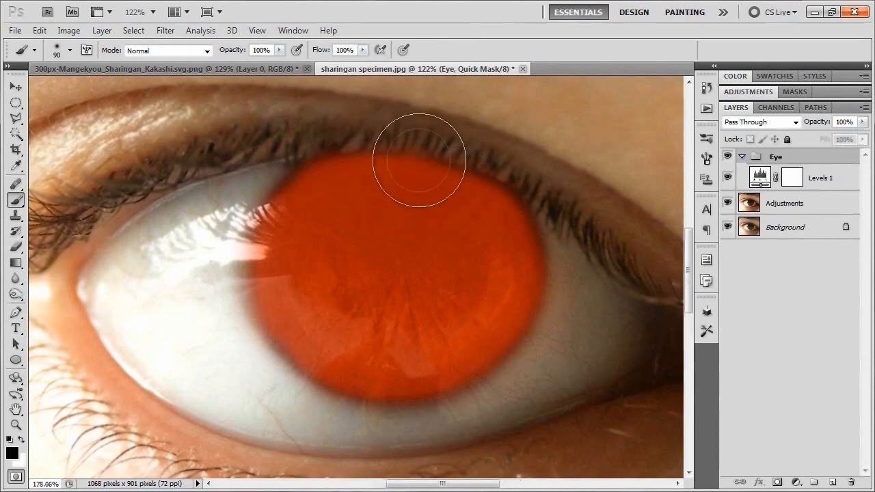
{"action": "left_click_drag", "start_coordinate": [420, 280], "coordinate": [417, 308]}
{"action": "key", "text": "x"}
{"action": "scroll", "coordinate": [444, 229], "scroll_direction": "down", "scroll_amount": 4}
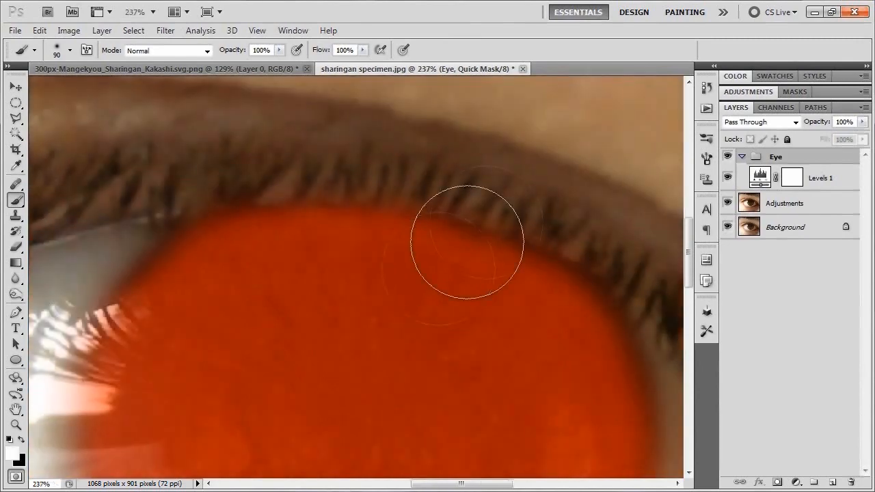
{"action": "key", "text": "bracketleft"}
{"action": "key", "text": "bracketleft"}
{"action": "key", "text": "bracketleft"}
{"action": "key", "text": "bracketleft"}
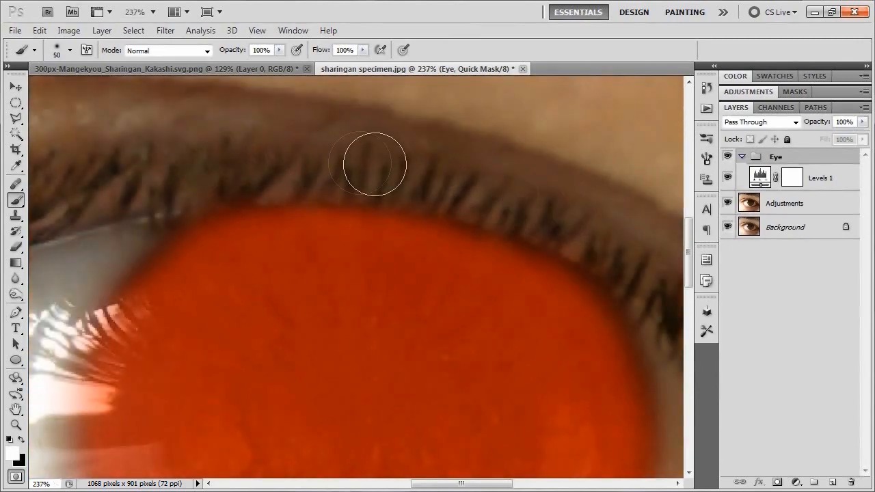
{"action": "key", "text": "x"}
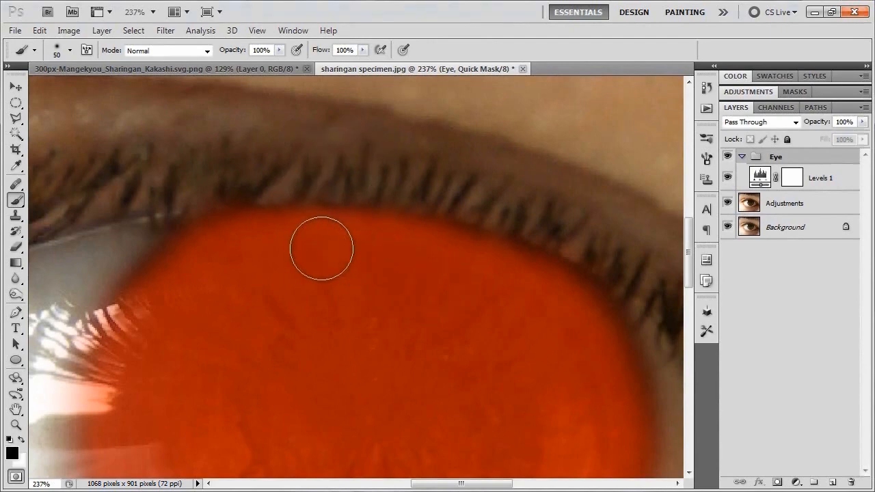
{"action": "left_click_drag", "start_coordinate": [212, 253], "coordinate": [162, 312]}
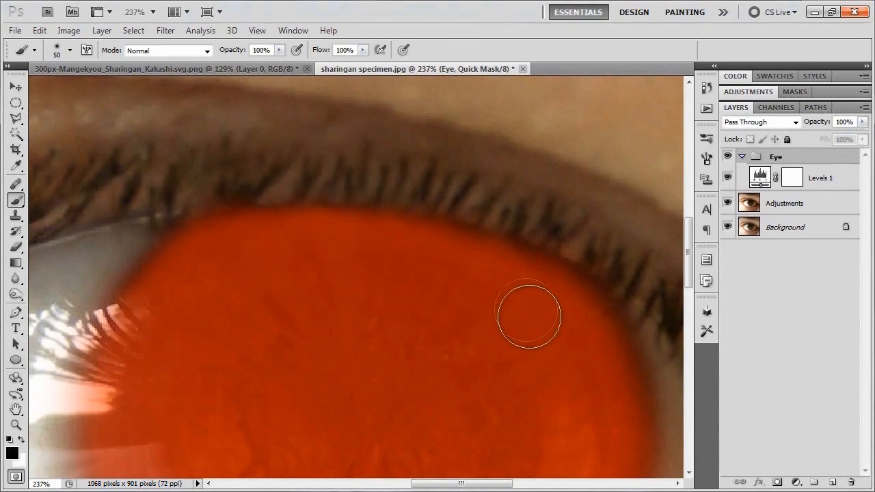
Check the mask around the iris's right and lower edges, and exit Quick Mask mode to convert it into a selection
{"action": "key", "text": "space"}
{"action": "left_click_drag", "start_coordinate": [533, 316], "coordinate": [471, 212]}
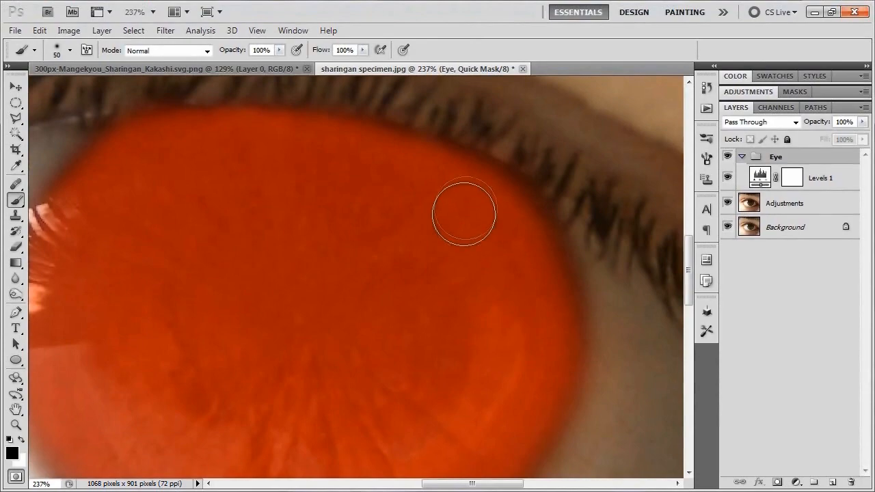
{"action": "key", "text": "space"}
{"action": "mouse_move", "coordinate": [508, 317]}
{"action": "left_mouse_down"}
{"action": "mouse_move", "coordinate": [410, 255]}
{"action": "mouse_move", "coordinate": [355, 249]}
{"action": "mouse_move", "coordinate": [434, 314]}
{"action": "left_mouse_up"}
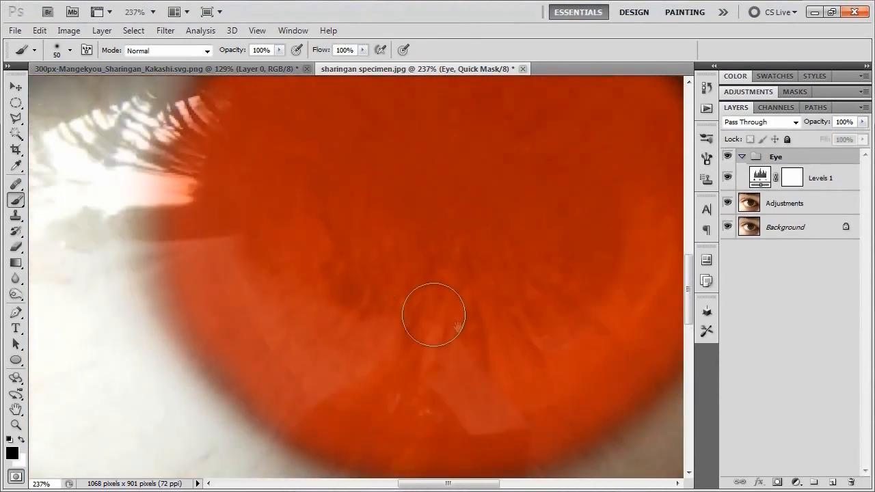
{"action": "scroll", "coordinate": [355, 272], "scroll_direction": "down", "scroll_amount": 4}
{"action": "left_click_drag", "start_coordinate": [425, 255], "coordinate": [388, 315]}
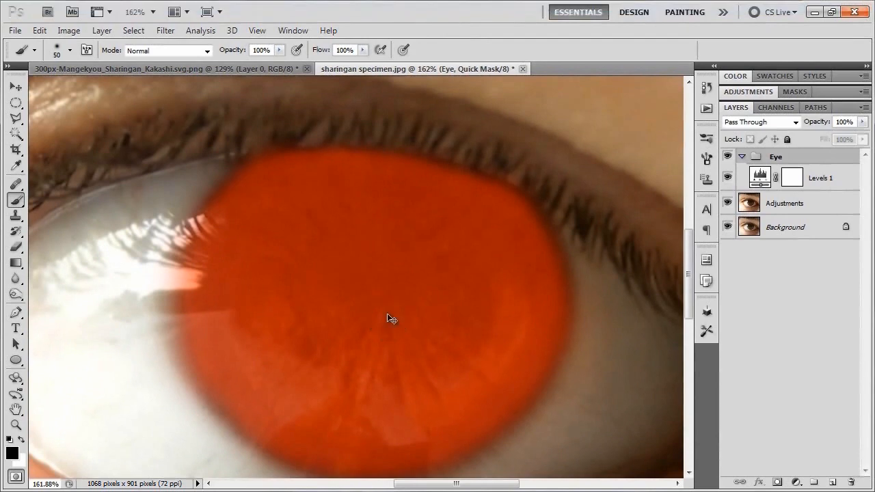
{"action": "scroll", "coordinate": [386, 316], "scroll_direction": "down", "scroll_amount": 10}
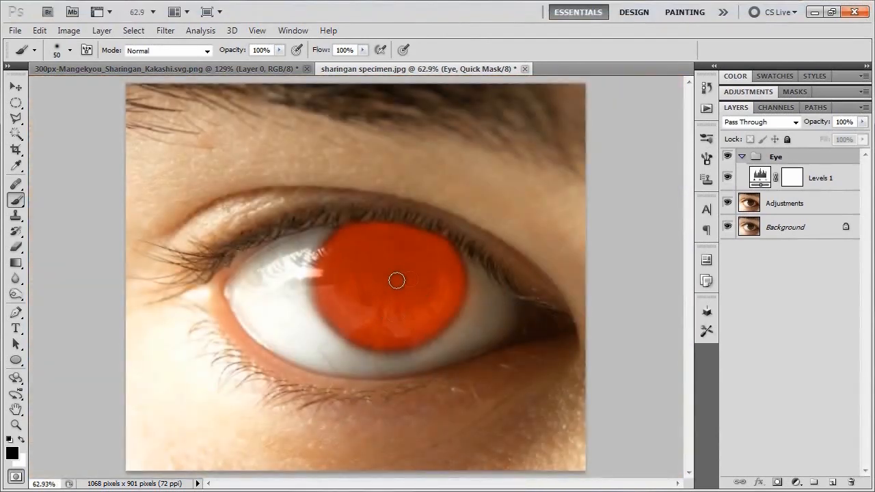
{"action": "left_click", "coordinate": [17, 477]}
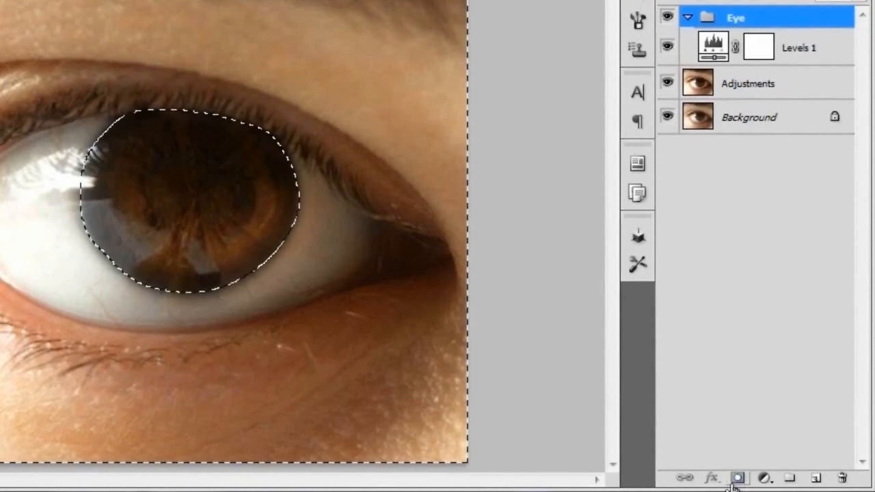
Add a layer mask to the Eye group from the selection and invert it so only the iris is revealed
{"action": "left_click", "coordinate": [738, 478]}
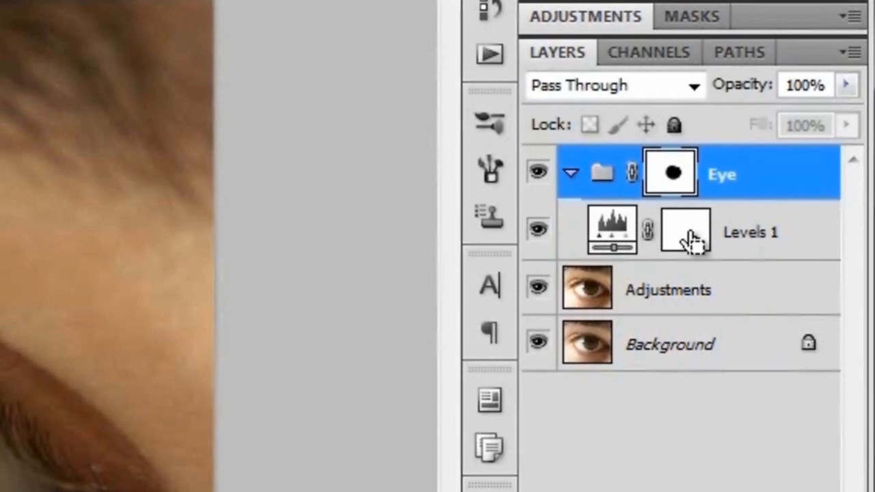
{"action": "key", "text": "ctrl+i"}
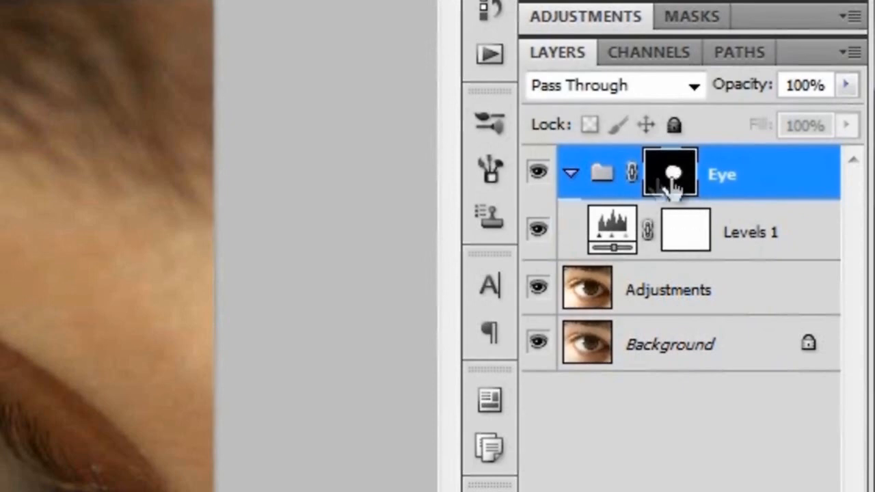
Brighten the iris with the Levels 1 adjustment, setting the RGB input levels to 3, 0.85 and 104
{"action": "left_click", "coordinate": [737, 235]}
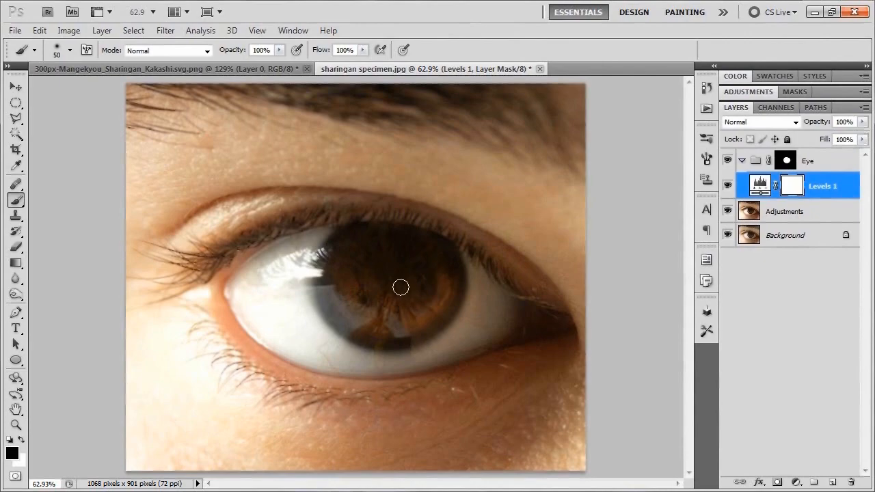
{"action": "left_click", "coordinate": [764, 187]}
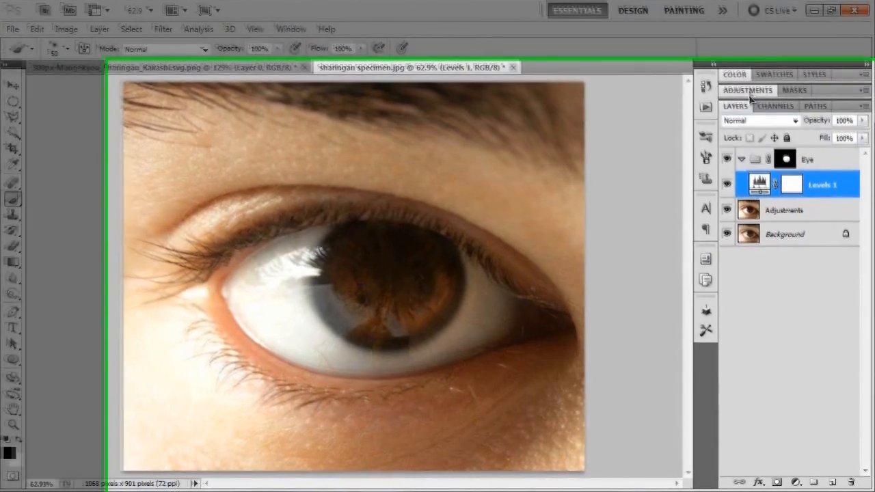
{"action": "left_click", "coordinate": [750, 93]}
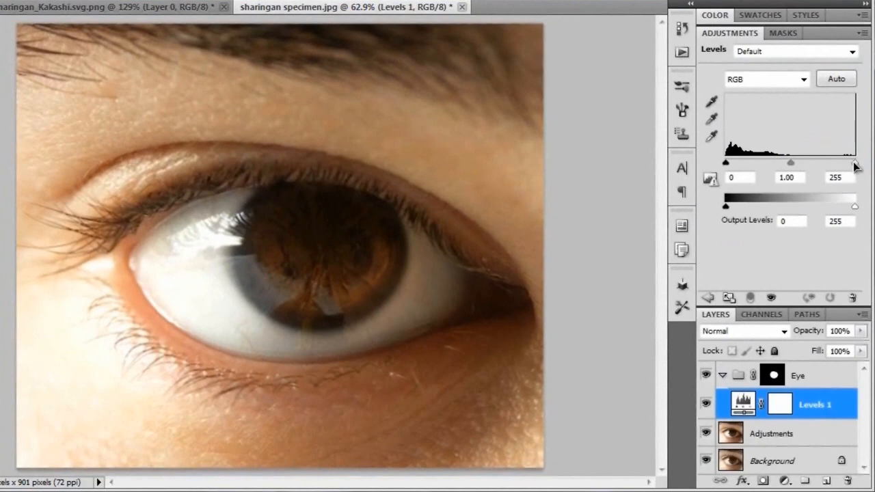
{"action": "left_click_drag", "start_coordinate": [855, 164], "coordinate": [784, 160]}
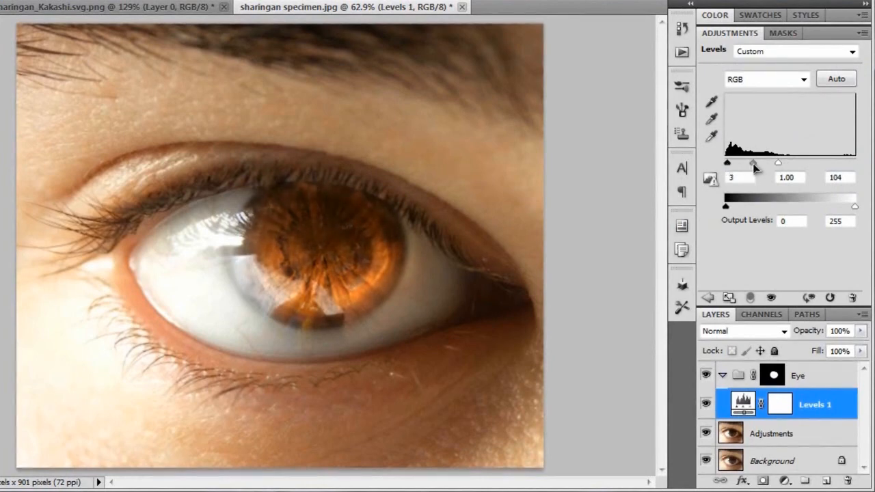
{"action": "left_click_drag", "start_coordinate": [755, 166], "coordinate": [754, 164]}
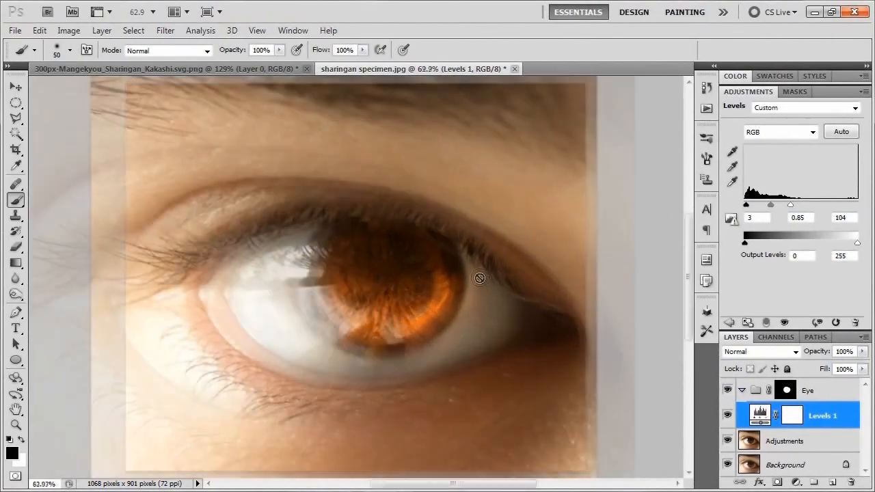
Select the Eye group's mask and inspect its edges all around the iris for areas needing correction
{"action": "scroll", "coordinate": [480, 278], "scroll_direction": "up", "scroll_amount": 5}
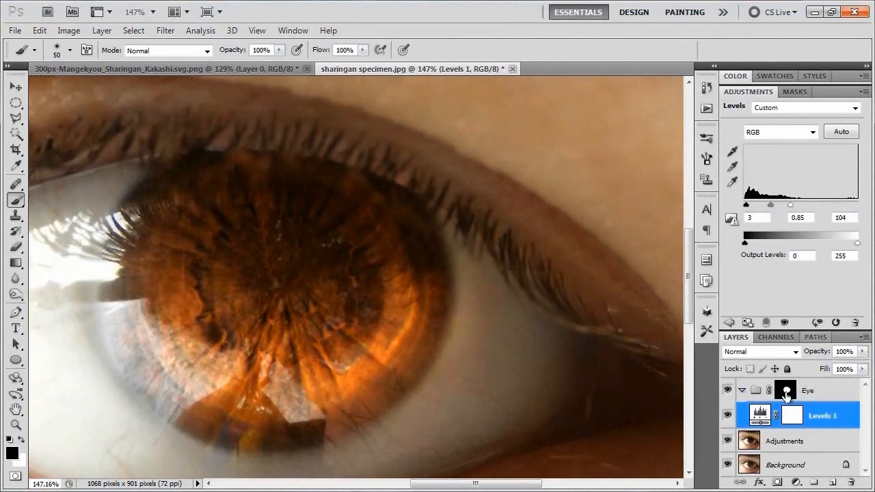
{"action": "left_click", "coordinate": [786, 393]}
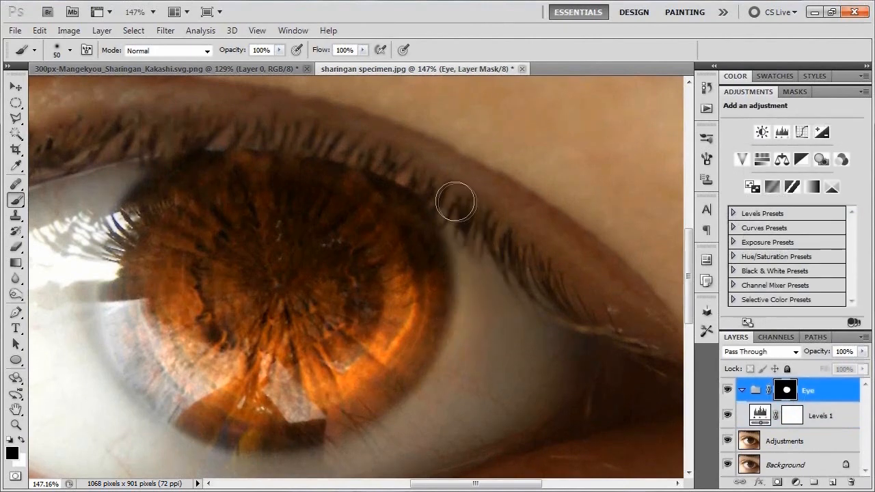
{"action": "mouse_move", "coordinate": [469, 304]}
{"action": "left_mouse_down"}
{"action": "mouse_move", "coordinate": [471, 334]}
{"action": "mouse_move", "coordinate": [478, 320]}
{"action": "mouse_move", "coordinate": [469, 359]}
{"action": "mouse_move", "coordinate": [450, 376]}
{"action": "mouse_move", "coordinate": [514, 263]}
{"action": "left_mouse_up"}
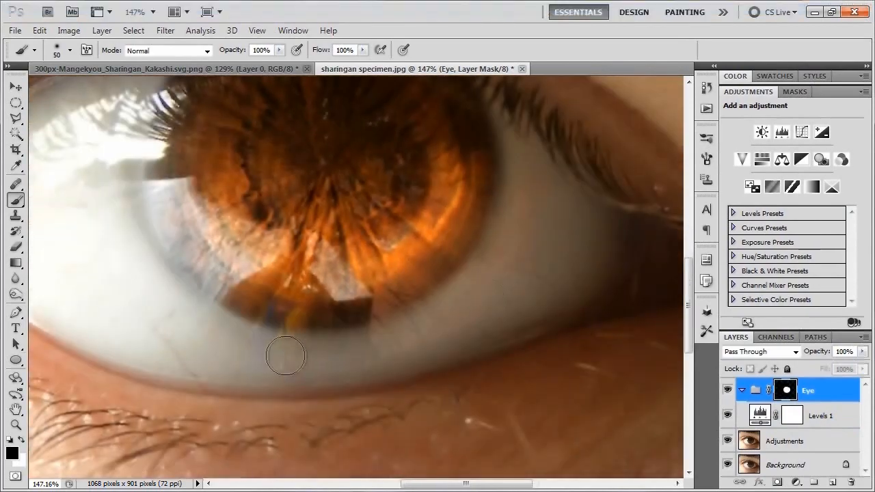
{"action": "left_click_drag", "start_coordinate": [236, 365], "coordinate": [361, 422]}
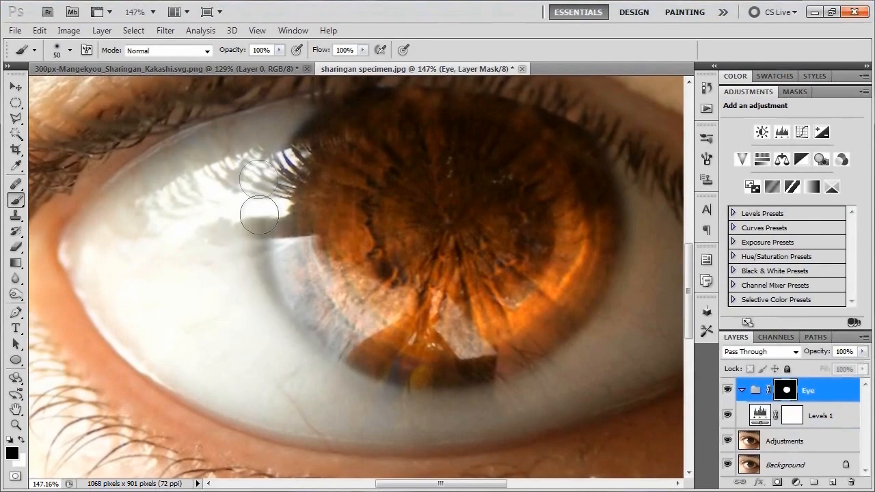
{"action": "scroll", "coordinate": [243, 235], "scroll_direction": "down", "scroll_amount": 5}
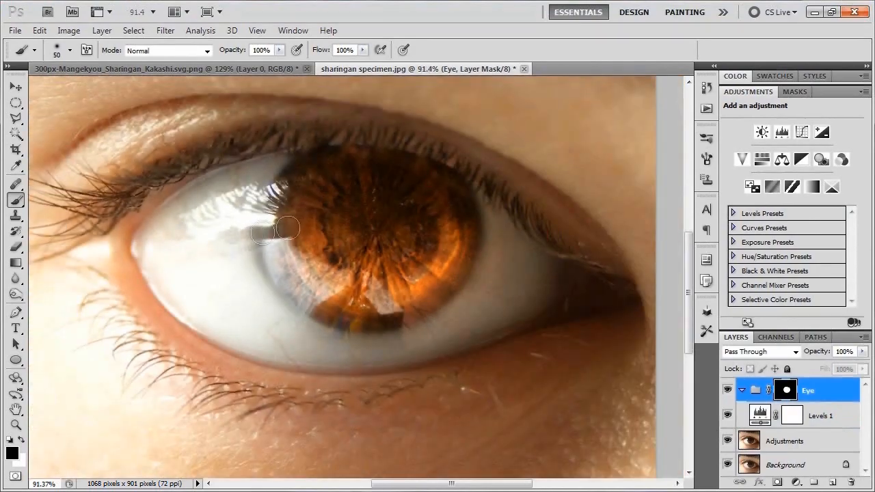
{"action": "scroll", "coordinate": [297, 227], "scroll_direction": "up", "scroll_amount": 1}
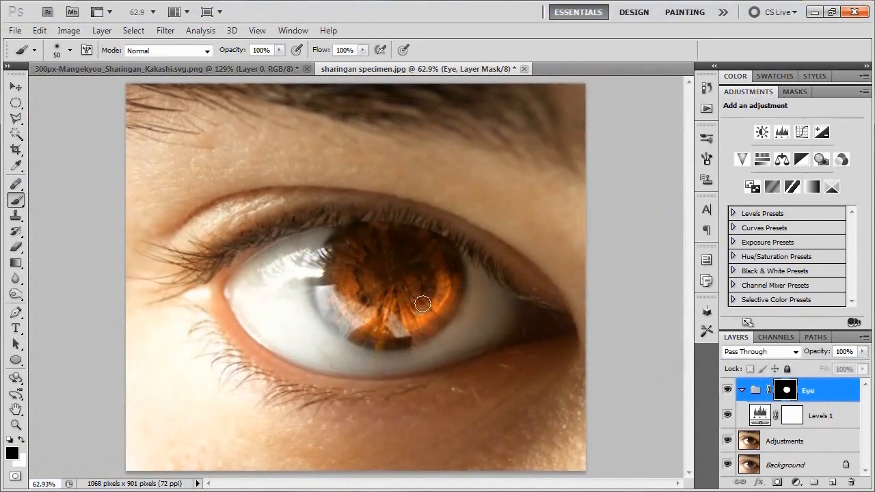
In the Mangekyou Sharingan image, select the black pattern using the Magic Wand with a tolerance of 32
{"action": "left_click", "coordinate": [191, 70]}
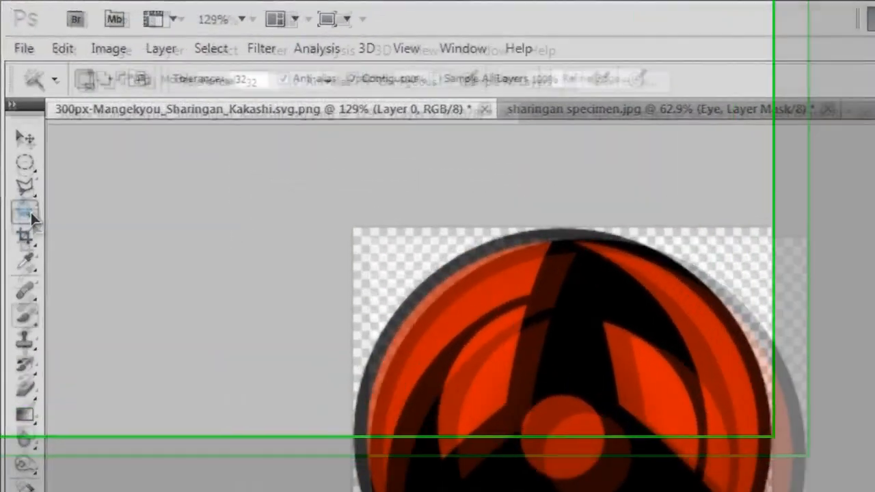
{"action": "left_click", "coordinate": [17, 135]}
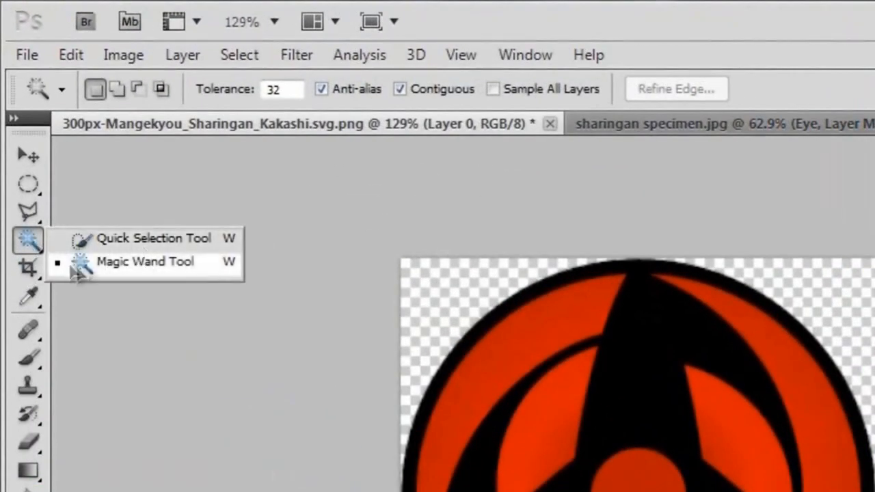
{"action": "left_click", "coordinate": [182, 264]}
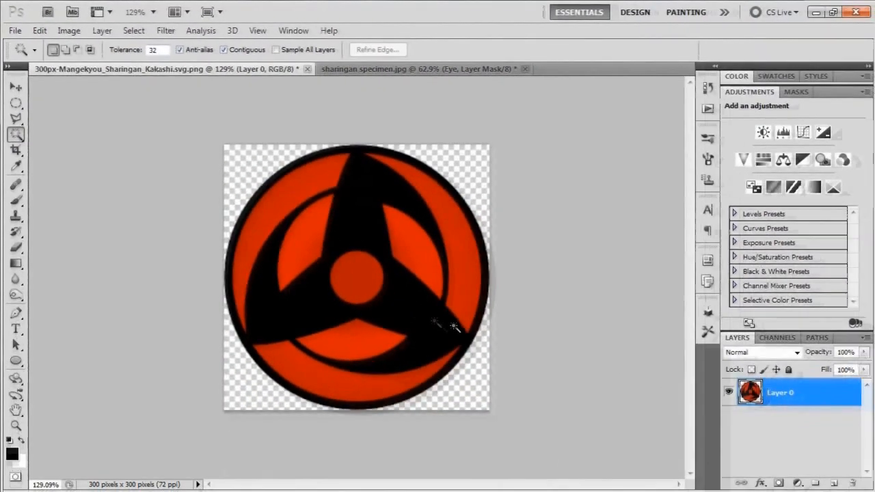
{"action": "left_click", "coordinate": [389, 307]}
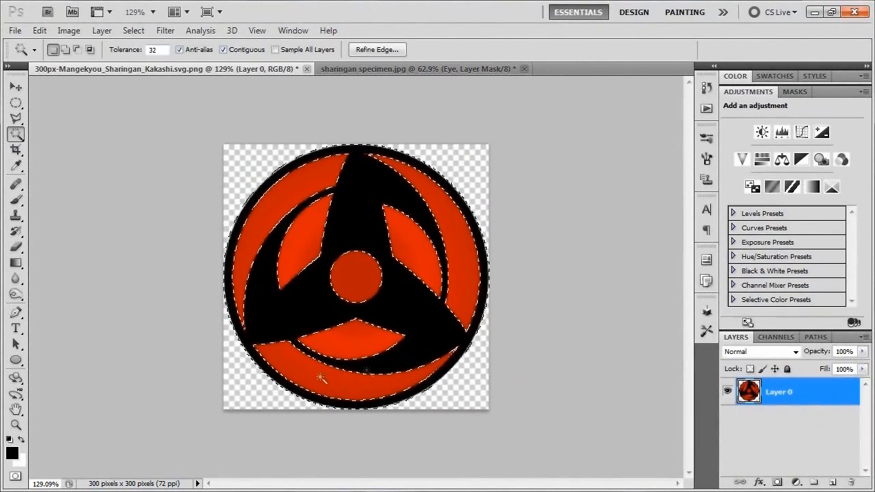
Fill the selected pattern with black on a new layer, clear the selection and hide the original Layer 0
{"action": "scroll", "coordinate": [329, 314], "scroll_direction": "up", "scroll_amount": 7}
{"action": "scroll", "coordinate": [553, 278], "scroll_direction": "down", "scroll_amount": 4}
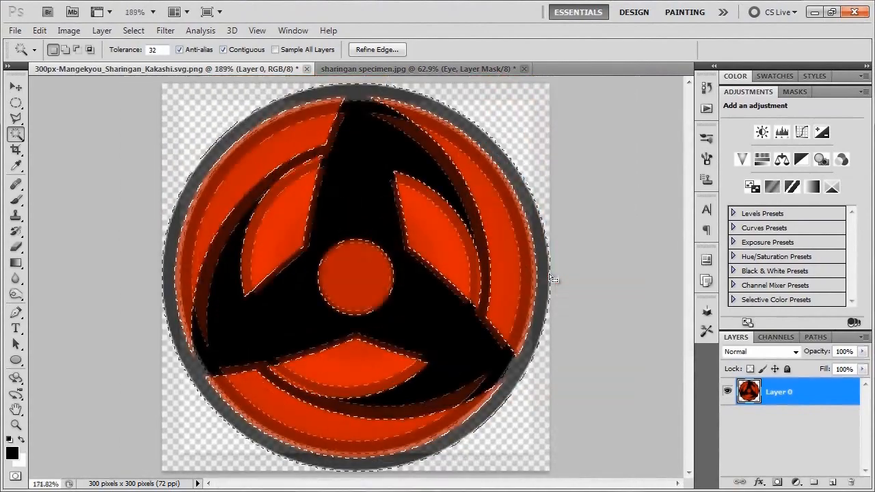
{"action": "left_click", "coordinate": [832, 482]}
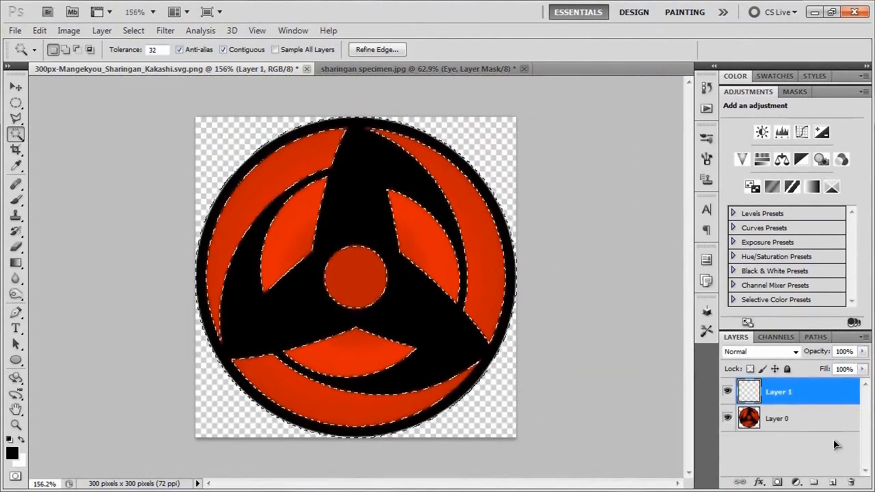
{"action": "key", "text": "alt+BackSpace"}
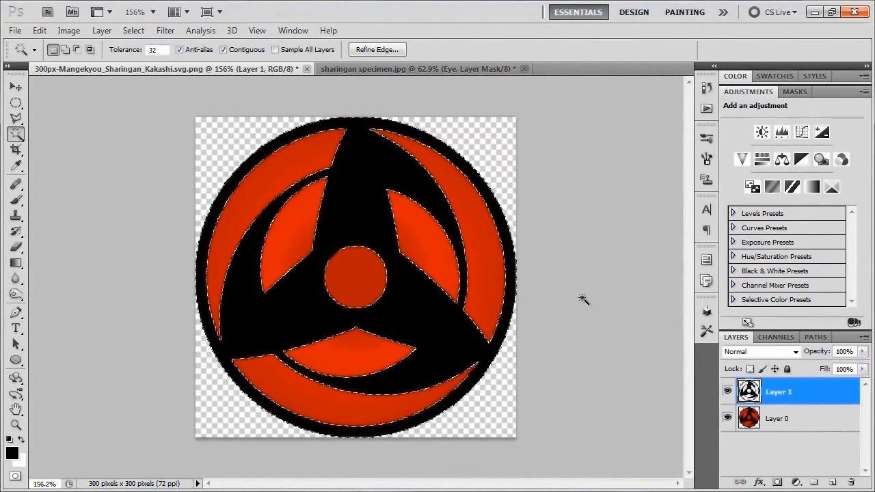
{"action": "key", "text": "ctrl+d"}
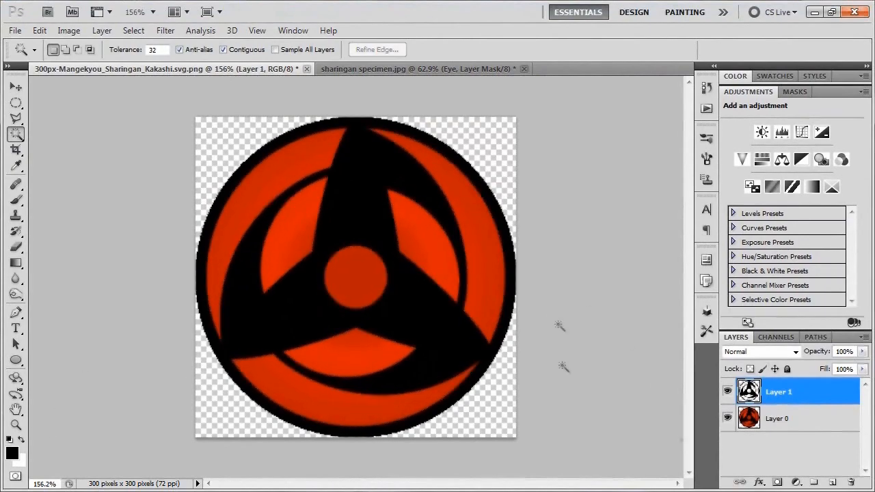
{"action": "left_click", "coordinate": [727, 419]}
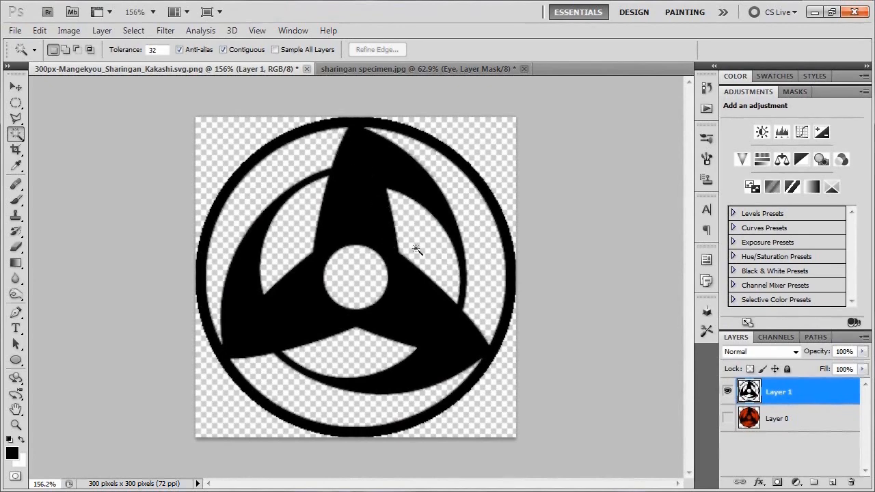
Erase the outer ring around the three-bladed pattern on Layer 1 with a 35 px eraser
{"action": "key", "text": "e"}
{"action": "mouse_move", "coordinate": [503, 303]}
{"action": "left_mouse_down"}
{"action": "mouse_move", "coordinate": [511, 332]}
{"action": "mouse_move", "coordinate": [508, 247]}
{"action": "mouse_move", "coordinate": [486, 198]}
{"action": "mouse_move", "coordinate": [452, 155]}
{"action": "mouse_move", "coordinate": [403, 122]}
{"action": "left_mouse_up"}
{"action": "mouse_move", "coordinate": [499, 355]}
{"action": "left_mouse_down"}
{"action": "mouse_move", "coordinate": [400, 419]}
{"action": "mouse_move", "coordinate": [277, 415]}
{"action": "mouse_move", "coordinate": [198, 380]}
{"action": "mouse_move", "coordinate": [196, 215]}
{"action": "mouse_move", "coordinate": [205, 203]}
{"action": "left_mouse_up"}
{"action": "left_click_drag", "start_coordinate": [267, 132], "coordinate": [313, 120]}
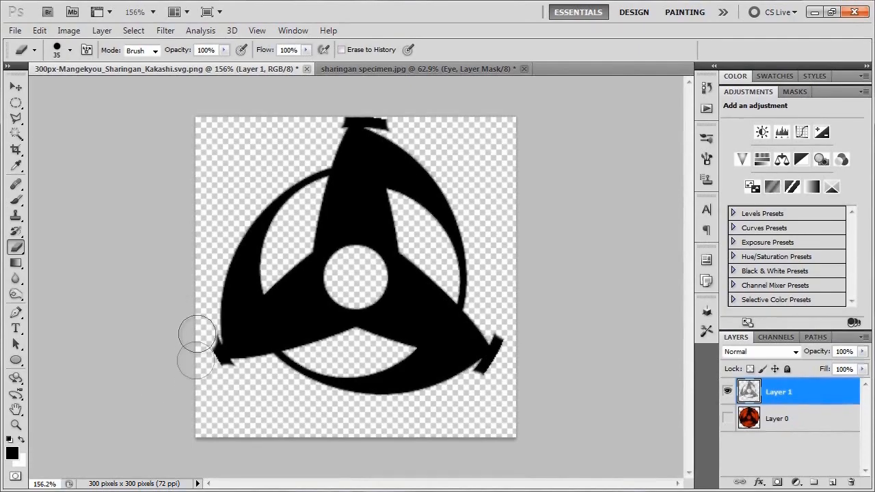
{"action": "scroll", "coordinate": [352, 269], "scroll_direction": "up", "scroll_amount": 5}
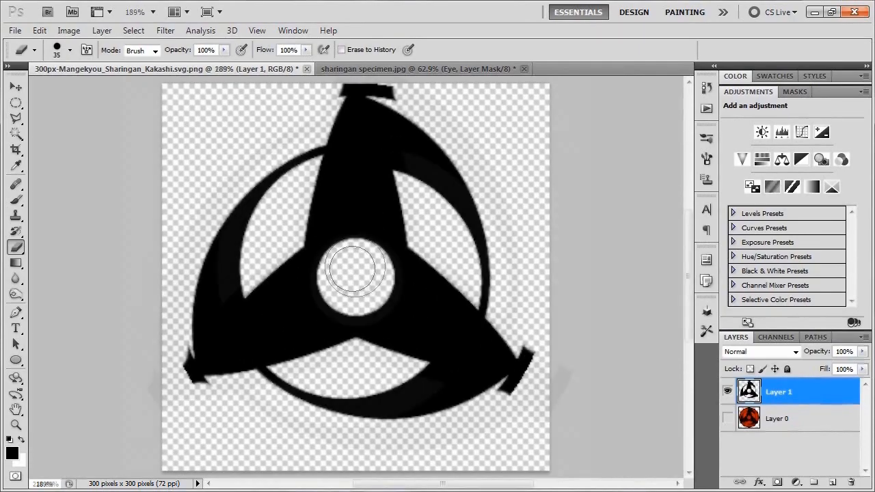
Erase the ring remnants at the pattern's top tip and round it off with the 35 px eraser
{"action": "left_click_drag", "start_coordinate": [461, 315], "coordinate": [447, 437]}
{"action": "scroll", "coordinate": [342, 195], "scroll_direction": "up", "scroll_amount": 4}
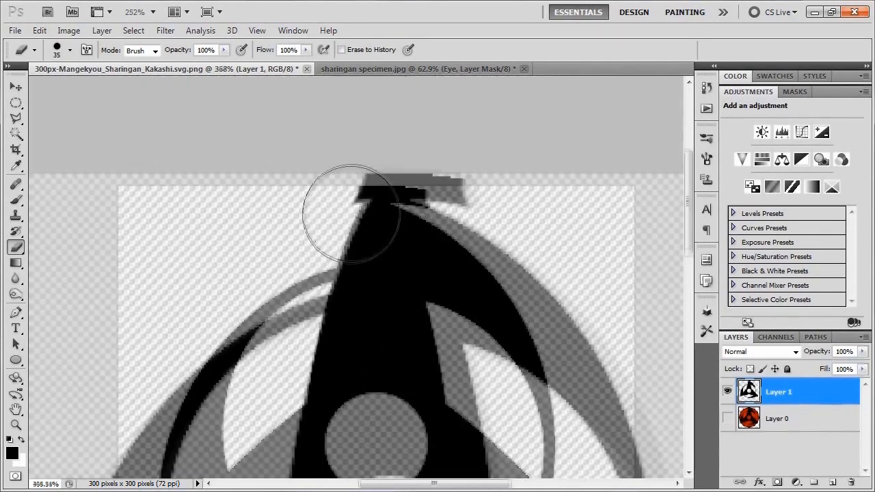
{"action": "left_click_drag", "start_coordinate": [425, 217], "coordinate": [408, 259]}
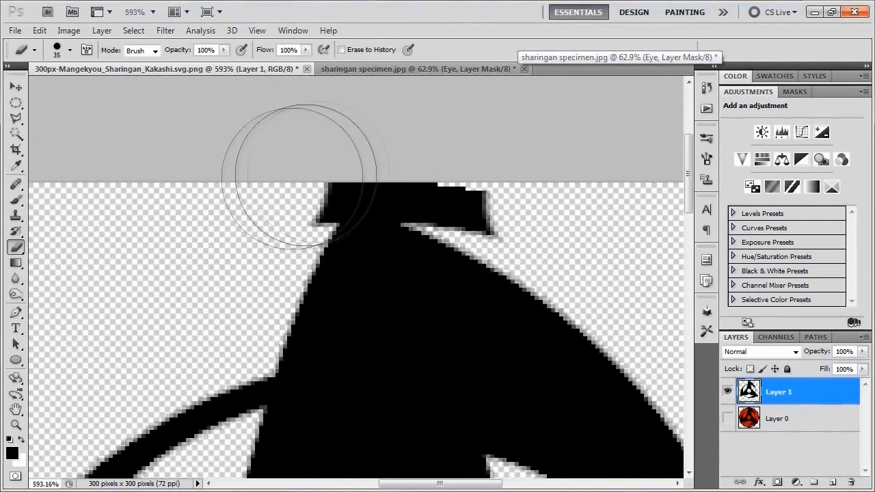
{"action": "mouse_move", "coordinate": [488, 166]}
{"action": "left_mouse_down"}
{"action": "mouse_move", "coordinate": [381, 142]}
{"action": "mouse_move", "coordinate": [287, 143]}
{"action": "left_mouse_up"}
{"action": "left_click_drag", "start_coordinate": [268, 185], "coordinate": [275, 174]}
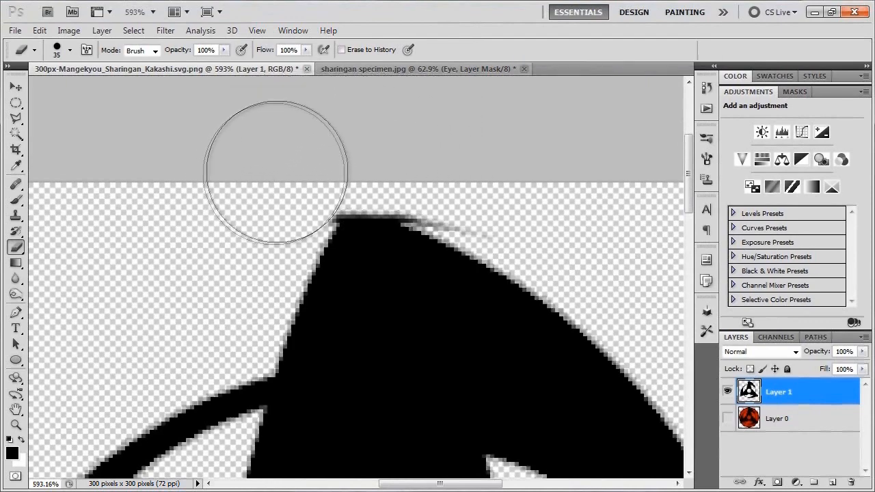
{"action": "mouse_move", "coordinate": [399, 154]}
{"action": "left_mouse_down"}
{"action": "mouse_move", "coordinate": [433, 121]}
{"action": "mouse_move", "coordinate": [459, 141]}
{"action": "mouse_move", "coordinate": [458, 161]}
{"action": "left_mouse_up"}
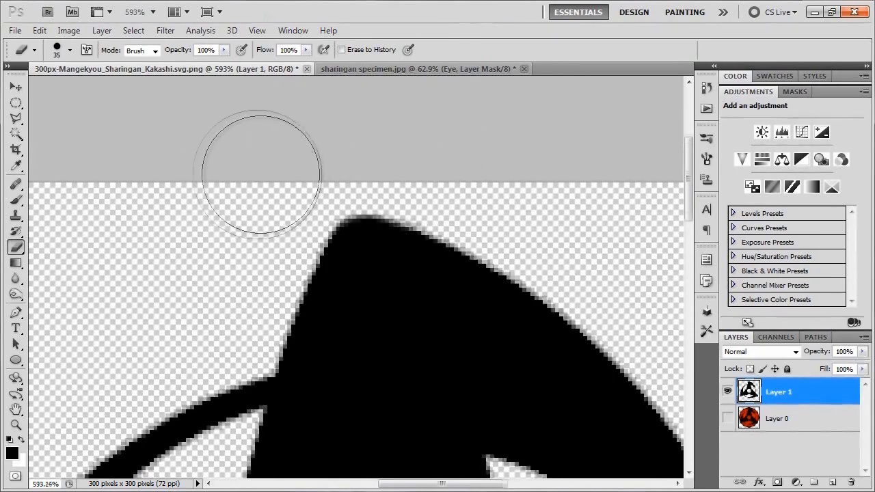
Erase the ring remnants at the pattern's lower-right tip and smooth it into a rounded point
{"action": "scroll", "coordinate": [438, 200], "scroll_direction": "down", "scroll_amount": 10}
{"action": "left_click_drag", "start_coordinate": [503, 291], "coordinate": [492, 204]}
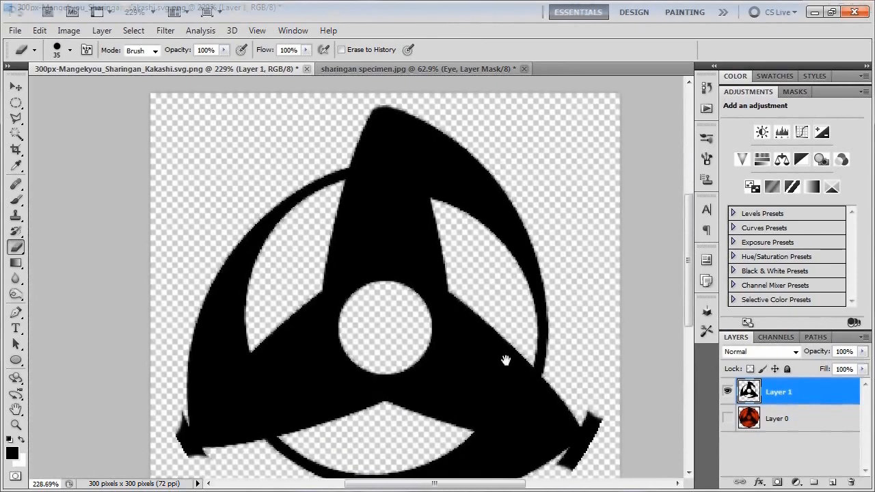
{"action": "left_click_drag", "start_coordinate": [506, 359], "coordinate": [458, 155]}
{"action": "scroll", "coordinate": [591, 223], "scroll_direction": "up", "scroll_amount": 8}
{"action": "mouse_move", "coordinate": [526, 239]}
{"action": "left_mouse_down"}
{"action": "mouse_move", "coordinate": [535, 203]}
{"action": "mouse_move", "coordinate": [532, 251]}
{"action": "mouse_move", "coordinate": [510, 307]}
{"action": "mouse_move", "coordinate": [479, 324]}
{"action": "mouse_move", "coordinate": [531, 274]}
{"action": "mouse_move", "coordinate": [541, 210]}
{"action": "mouse_move", "coordinate": [532, 189]}
{"action": "mouse_move", "coordinate": [526, 263]}
{"action": "mouse_move", "coordinate": [469, 321]}
{"action": "left_mouse_up"}
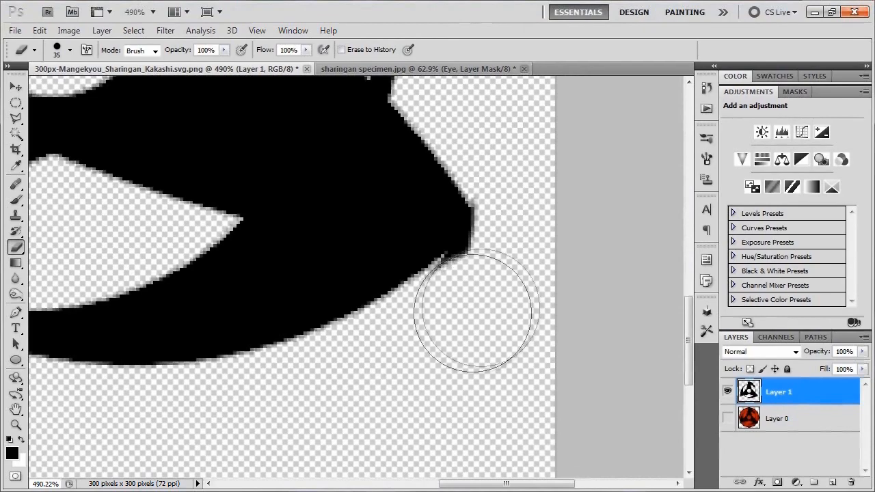
{"action": "scroll", "coordinate": [535, 216], "scroll_direction": "up", "scroll_amount": 2}
{"action": "mouse_move", "coordinate": [534, 216]}
{"action": "left_mouse_down"}
{"action": "mouse_move", "coordinate": [512, 219]}
{"action": "mouse_move", "coordinate": [512, 283]}
{"action": "mouse_move", "coordinate": [496, 273]}
{"action": "mouse_move", "coordinate": [472, 318]}
{"action": "left_mouse_up"}
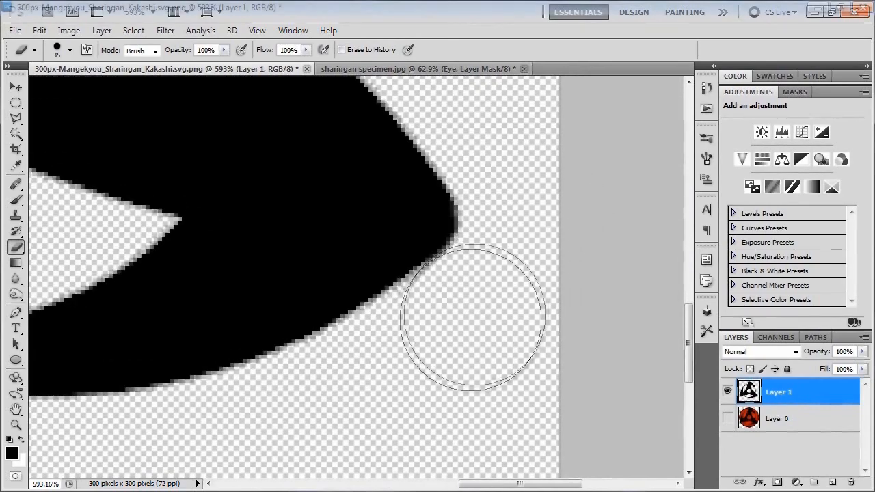
{"action": "scroll", "coordinate": [528, 253], "scroll_direction": "down", "scroll_amount": 3}
{"action": "scroll", "coordinate": [550, 263], "scroll_direction": "up", "scroll_amount": 5}
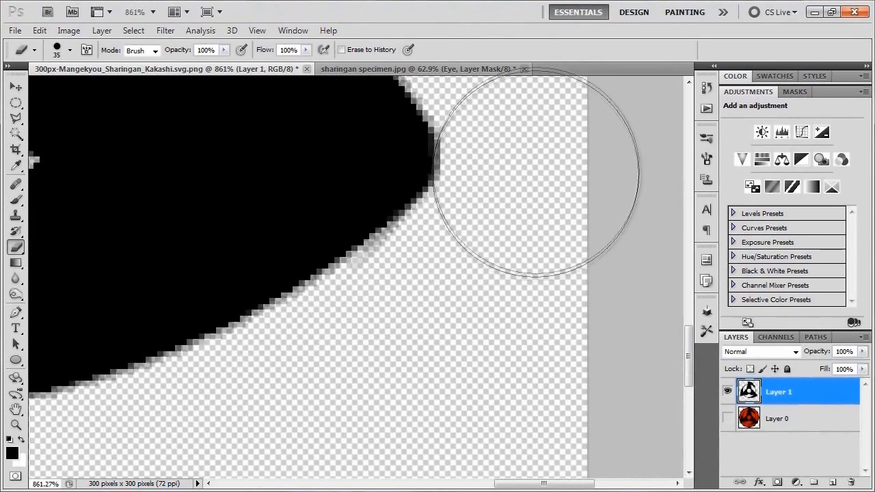
{"action": "scroll", "coordinate": [562, 295], "scroll_direction": "down", "scroll_amount": 5}
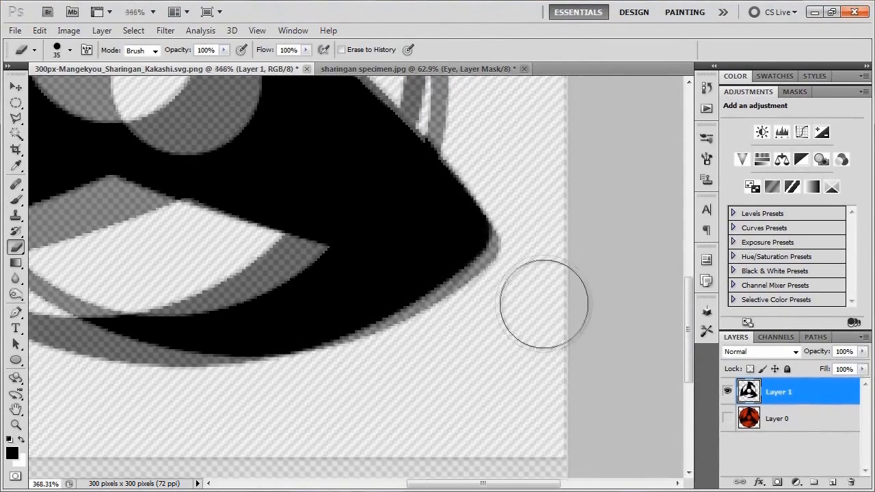
Erase the ring remnants at the pattern's lower-left tip and round it off with the 35 px eraser
{"action": "scroll", "coordinate": [280, 335], "scroll_direction": "up", "scroll_amount": 4}
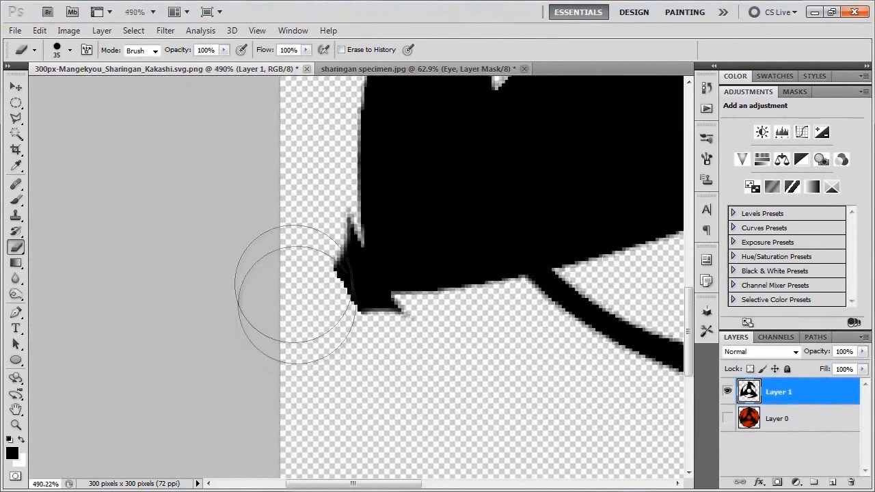
{"action": "mouse_move", "coordinate": [289, 217]}
{"action": "left_mouse_down"}
{"action": "mouse_move", "coordinate": [300, 190]}
{"action": "mouse_move", "coordinate": [298, 278]}
{"action": "mouse_move", "coordinate": [325, 351]}
{"action": "mouse_move", "coordinate": [402, 363]}
{"action": "mouse_move", "coordinate": [352, 330]}
{"action": "mouse_move", "coordinate": [289, 257]}
{"action": "mouse_move", "coordinate": [305, 243]}
{"action": "mouse_move", "coordinate": [314, 248]}
{"action": "mouse_move", "coordinate": [316, 296]}
{"action": "mouse_move", "coordinate": [343, 317]}
{"action": "left_mouse_up"}
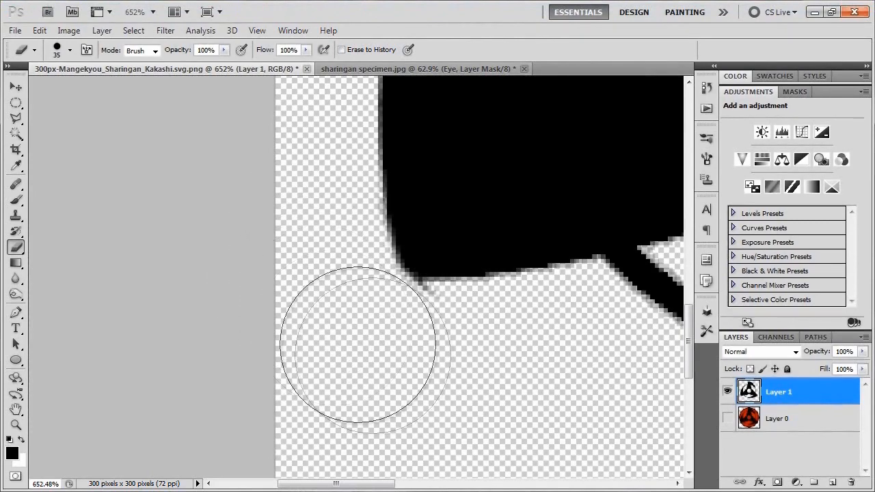
{"action": "left_click", "coordinate": [413, 357]}
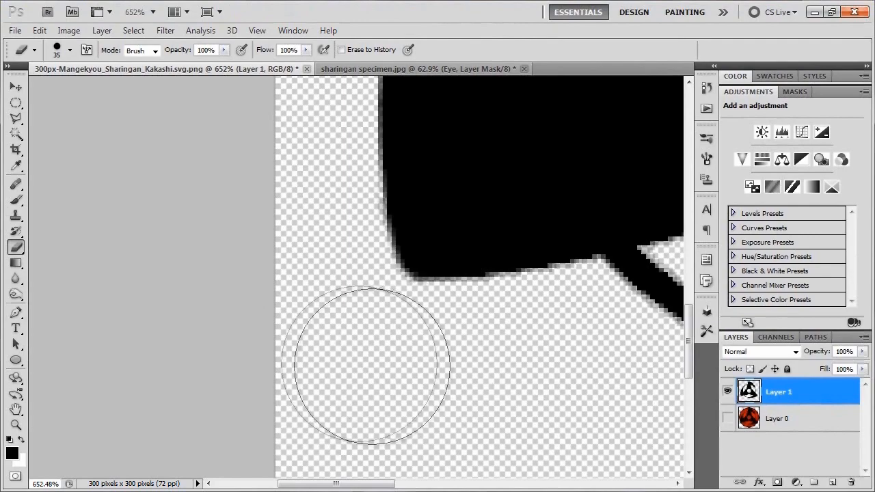
{"action": "scroll", "coordinate": [371, 352], "scroll_direction": "down", "scroll_amount": 8}
{"action": "key", "text": "ctrl+0"}
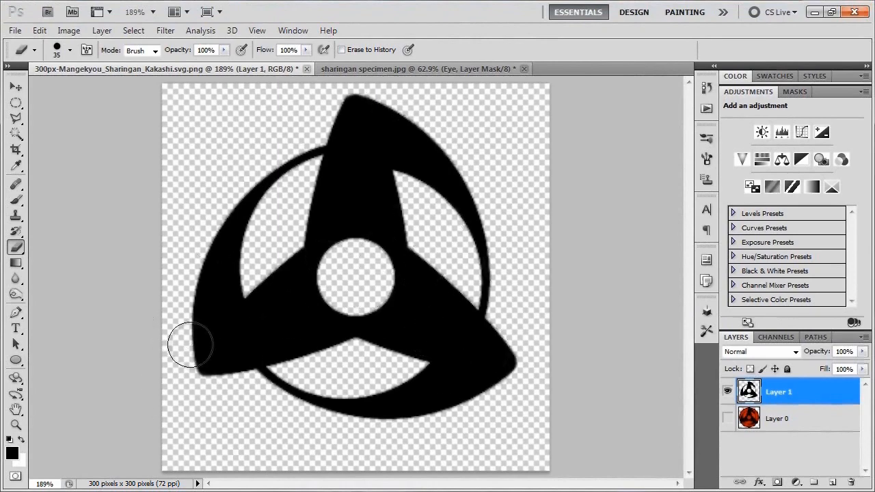
Copy the finished black pattern into sharingan specimen.jpg with the Move tool, placing it over the iris
{"action": "left_click", "coordinate": [17, 88]}
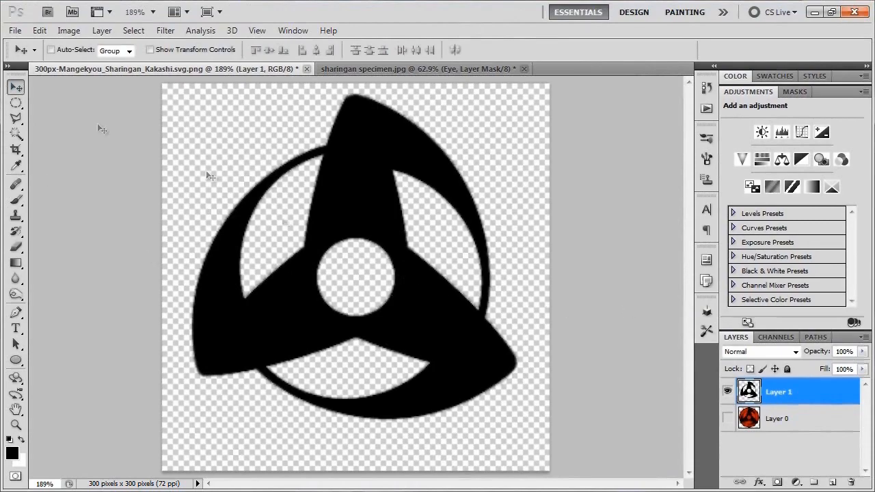
{"action": "left_click_drag", "start_coordinate": [367, 279], "coordinate": [420, 315]}
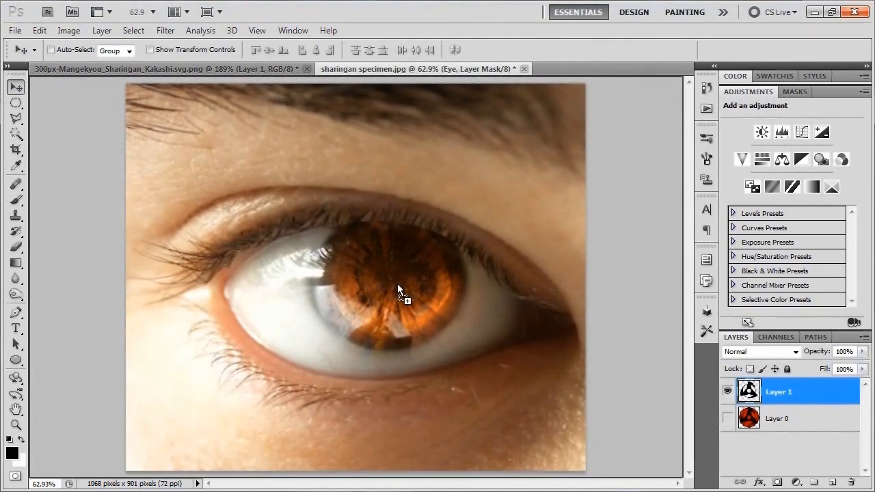
{"action": "left_click_drag", "start_coordinate": [387, 283], "coordinate": [388, 283]}
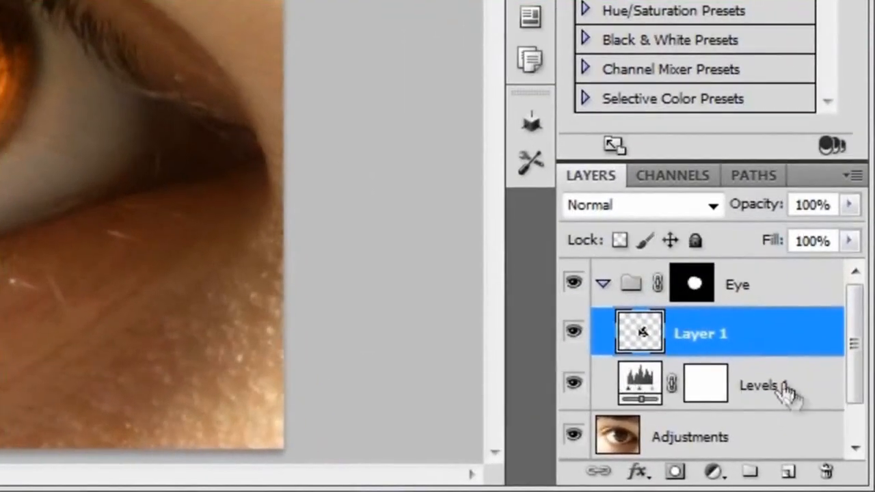
Rename the pattern layer above Levels 1 in the Eye group as Sharingan
{"action": "left_click", "coordinate": [767, 388]}
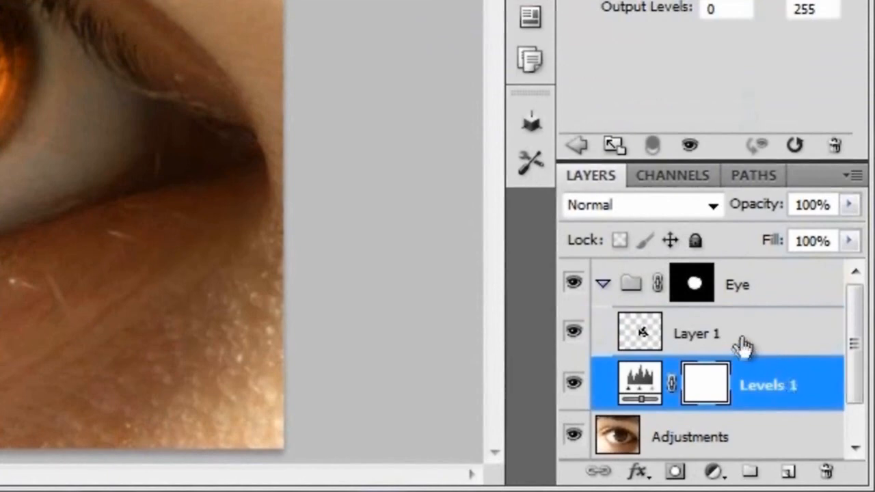
{"action": "left_click", "coordinate": [768, 335]}
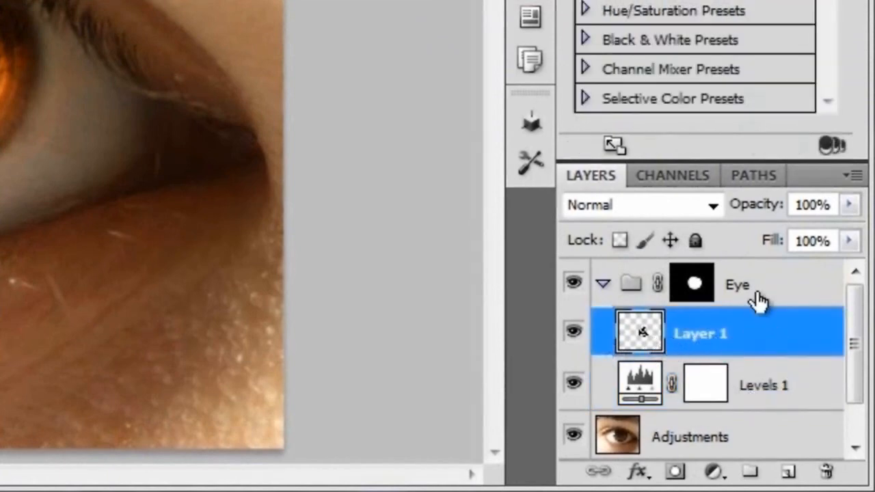
{"action": "double_click", "coordinate": [712, 333]}
{"action": "type", "text": "Sharingan"}
{"action": "key", "text": "Return"}
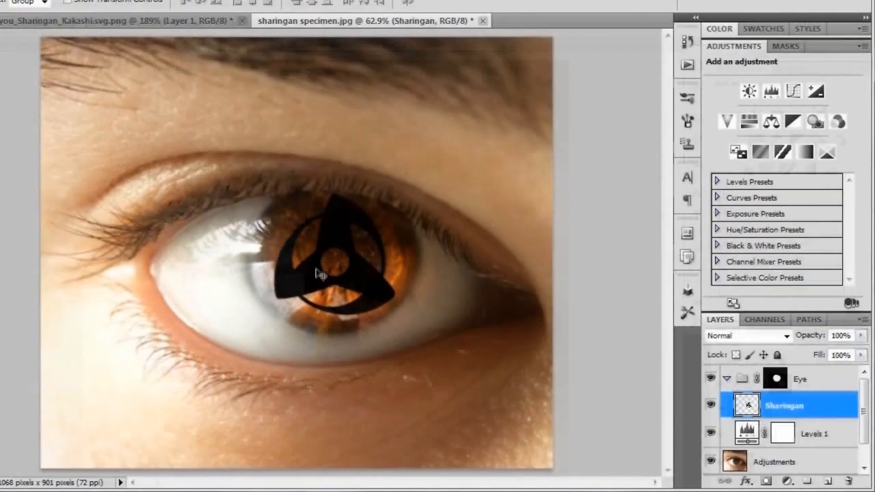
Nudge the Sharingan layer up and to the left to centre its hole on the pupil
{"action": "key", "text": "Up"}
{"action": "key", "text": "Up"}
{"action": "key", "text": "Up"}
{"action": "key", "text": "Up"}
{"action": "key", "text": "Up"}
{"action": "key", "text": "Up"}
{"action": "key", "text": "Left"}
{"action": "key", "text": "Left"}
{"action": "key", "text": "Left"}
{"action": "key", "text": "Left"}
{"action": "key", "text": "Left"}
{"action": "key", "text": "Left"}
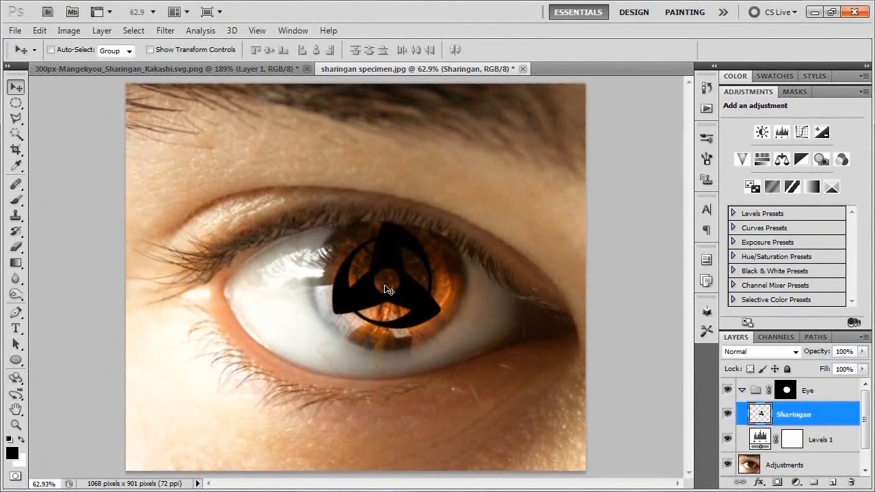
Scale the Sharingan pattern proportionally to about 121.44% and position it so its blades span the iris
{"action": "key", "text": "ctrl+t"}
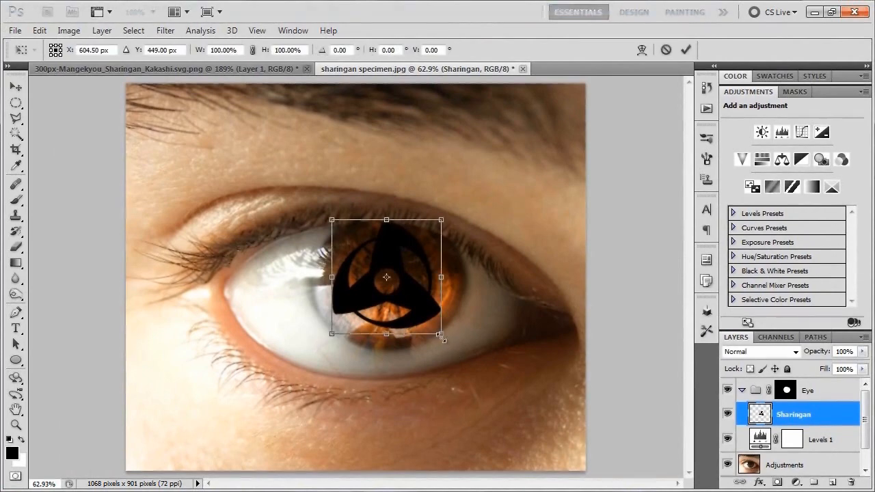
{"action": "mouse_move", "coordinate": [443, 335]}
{"action": "left_mouse_down"}
{"action": "mouse_move", "coordinate": [457, 351]}
{"action": "mouse_move", "coordinate": [432, 336]}
{"action": "left_mouse_up"}
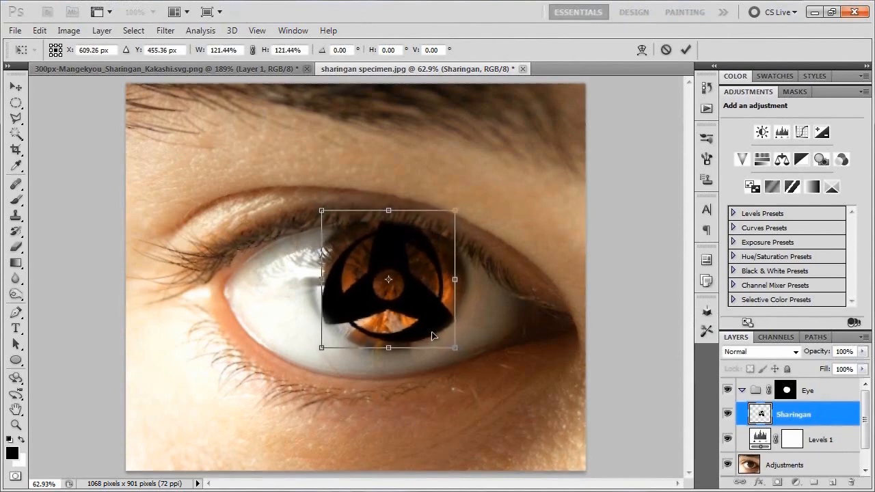
{"action": "scroll", "coordinate": [387, 312], "scroll_direction": "up", "scroll_amount": 1}
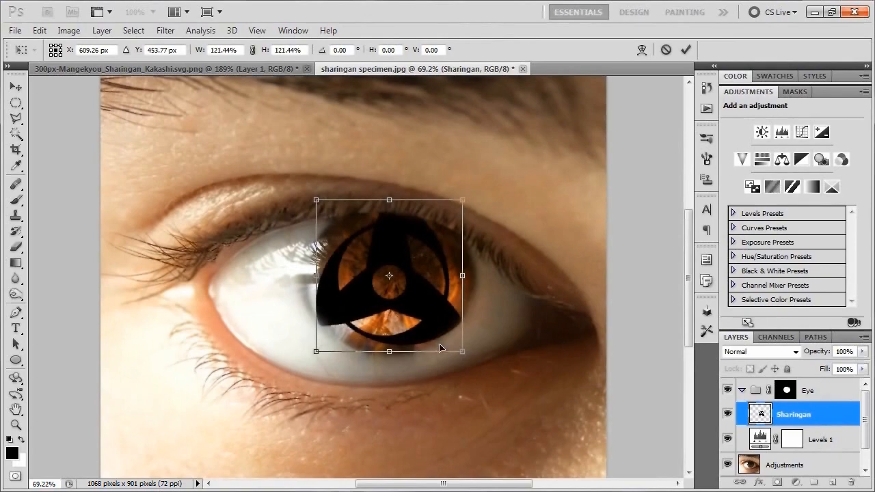
{"action": "scroll", "coordinate": [416, 331], "scroll_direction": "up", "scroll_amount": 6}
{"action": "scroll", "coordinate": [328, 332], "scroll_direction": "up", "scroll_amount": 2}
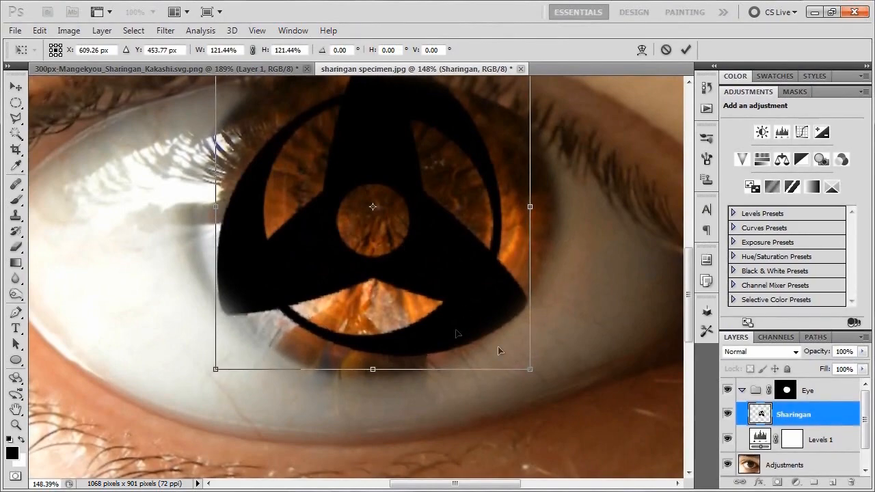
{"action": "scroll", "coordinate": [424, 247], "scroll_direction": "down", "scroll_amount": 2}
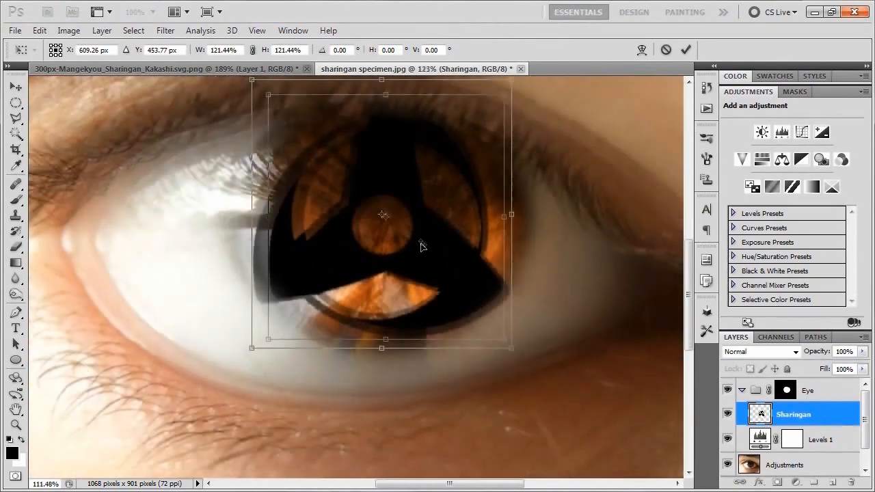
{"action": "scroll", "coordinate": [459, 300], "scroll_direction": "up", "scroll_amount": 2}
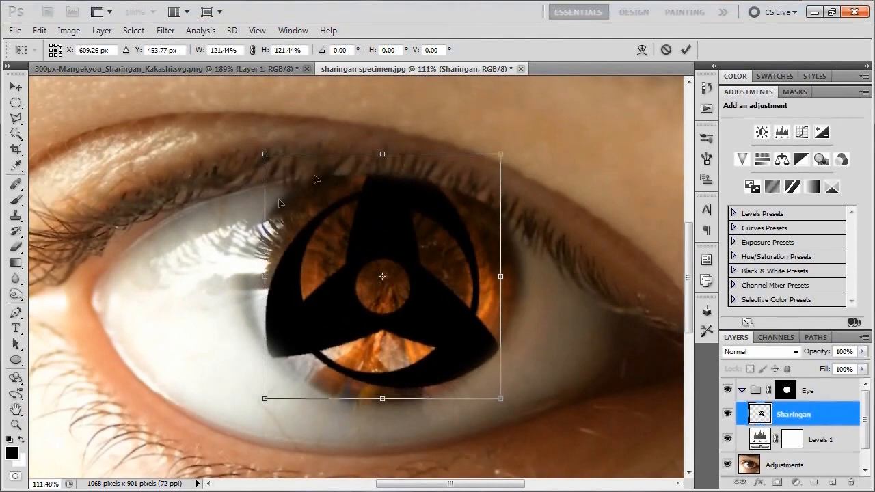
{"action": "scroll", "coordinate": [387, 237], "scroll_direction": "down", "scroll_amount": 2}
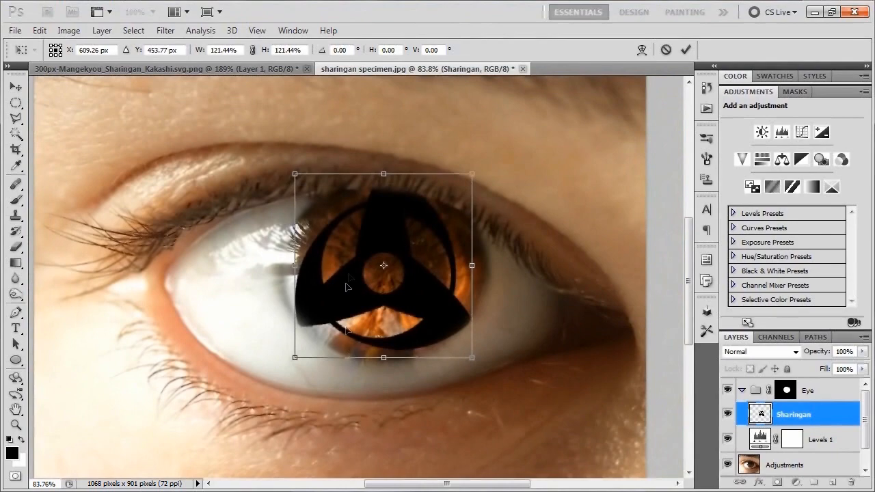
{"action": "left_click", "coordinate": [686, 51]}
Set the Sharingan layer's blend mode to Soft Light
{"action": "scroll", "coordinate": [360, 367], "scroll_direction": "down", "scroll_amount": 2}
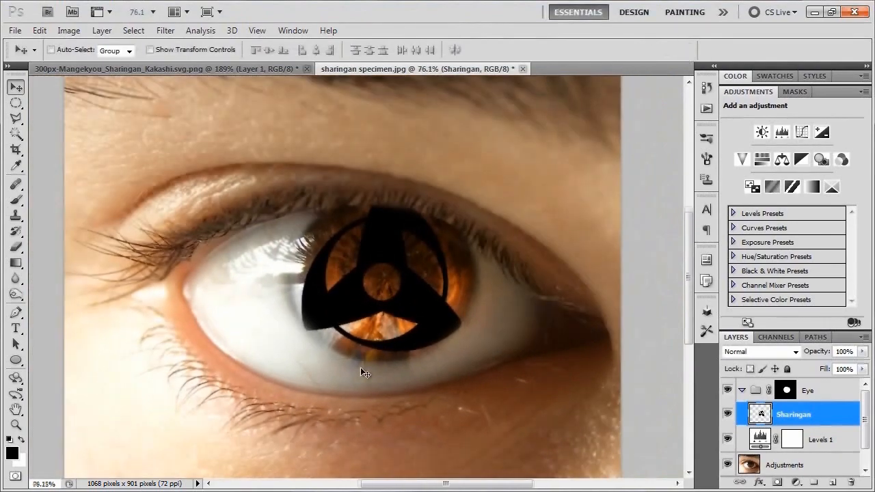
{"action": "left_click", "coordinate": [758, 352]}
{"action": "left_click", "coordinate": [754, 187]}
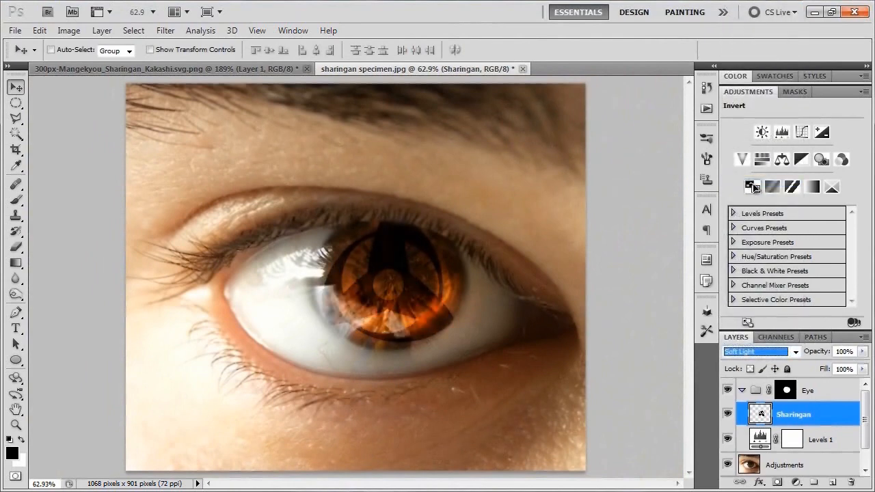
Collapse the adjustments area, duplicate the Adjustments layer and name the copy Shading
{"action": "double_click", "coordinate": [748, 93]}
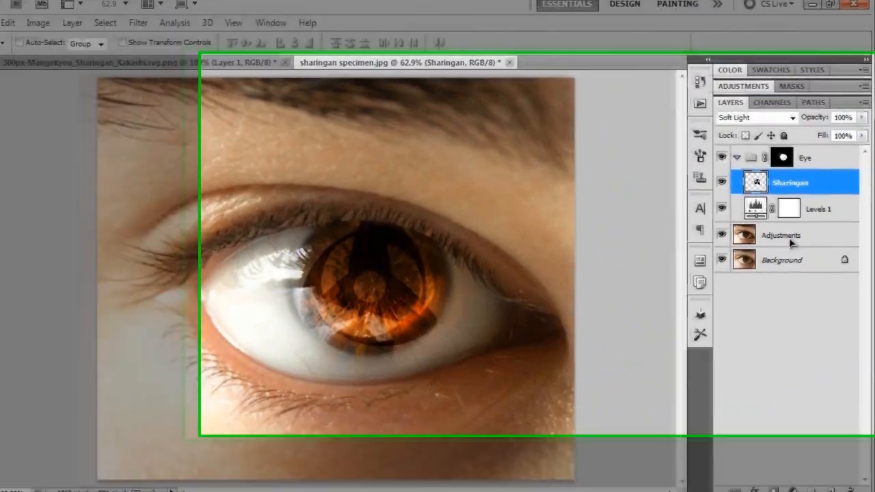
{"action": "left_click", "coordinate": [786, 238]}
{"action": "key", "text": "ctrl+j"}
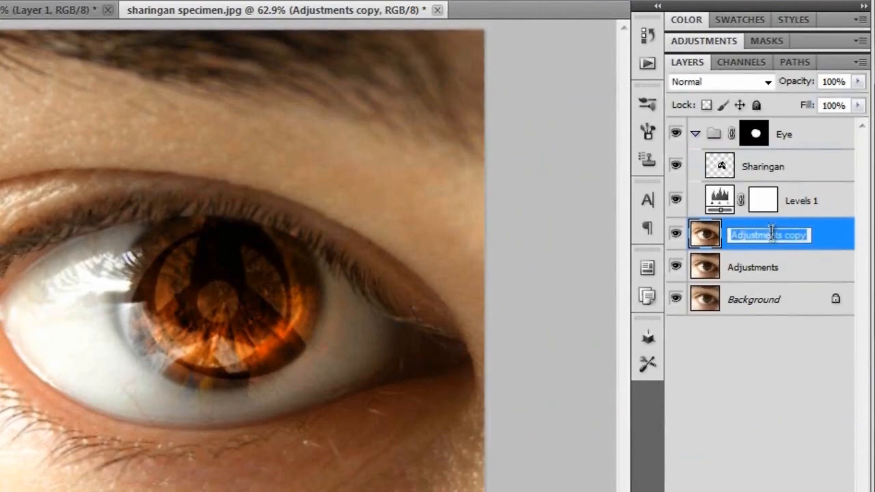
{"action": "type", "text": "Shading"}
{"action": "key", "text": "Return"}
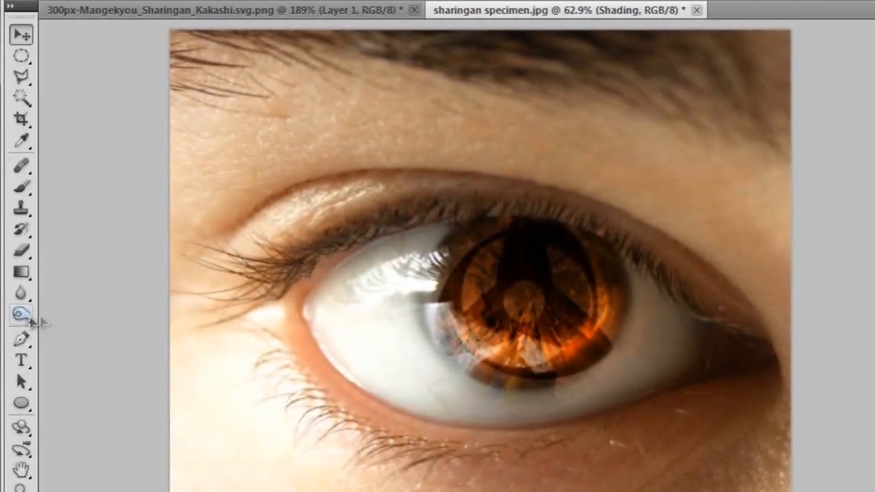
Set up the Burn tool for Shadows at 25% exposure with a 15 px brush for shading the iris
{"action": "mouse_move", "coordinate": [31, 321]}
{"action": "left_mouse_down"}
{"action": "mouse_move", "coordinate": [97, 322]}
{"action": "mouse_move", "coordinate": [93, 339]}
{"action": "mouse_move", "coordinate": [130, 338]}
{"action": "left_mouse_up"}
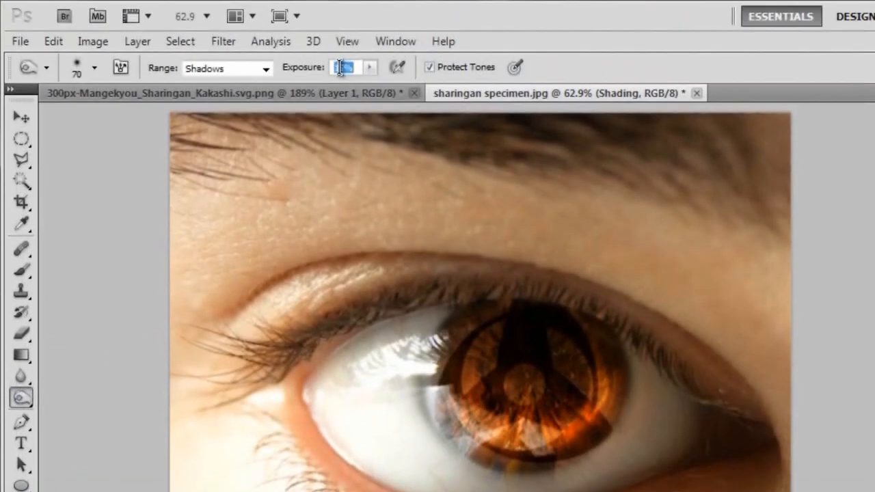
{"action": "type", "text": "25"}
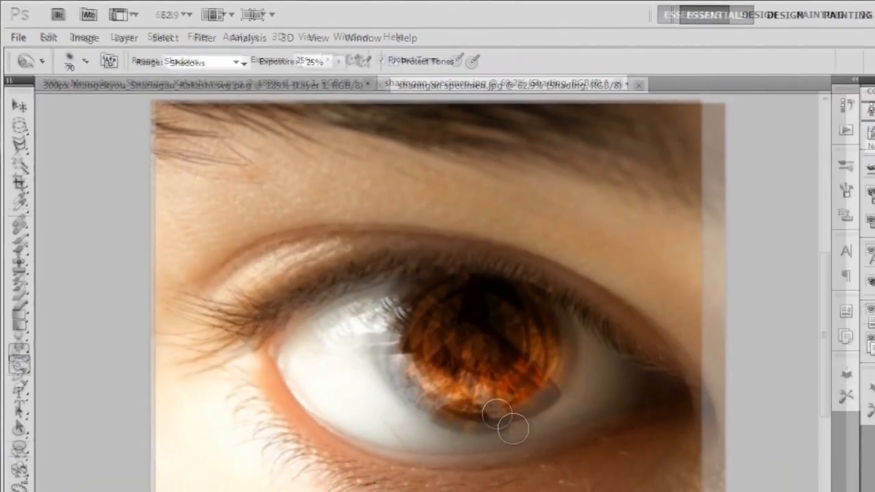
{"action": "scroll", "coordinate": [520, 379], "scroll_direction": "up", "scroll_amount": 6}
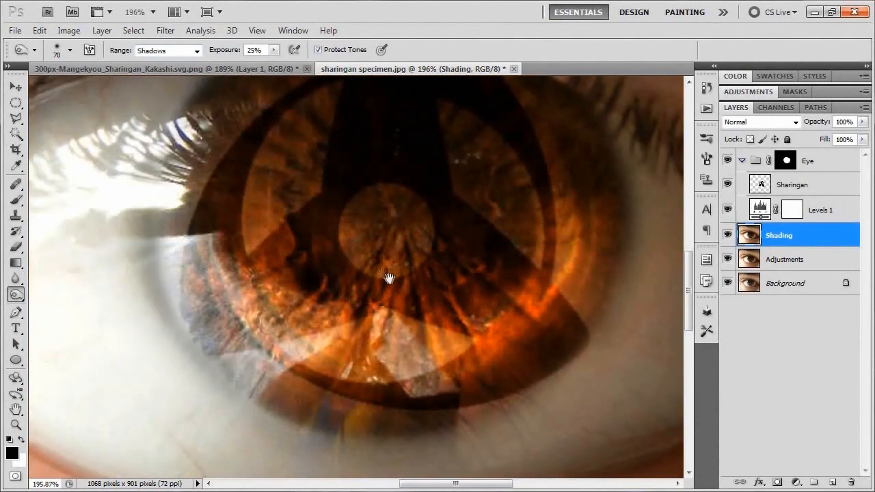
{"action": "left_click_drag", "start_coordinate": [388, 278], "coordinate": [391, 306]}
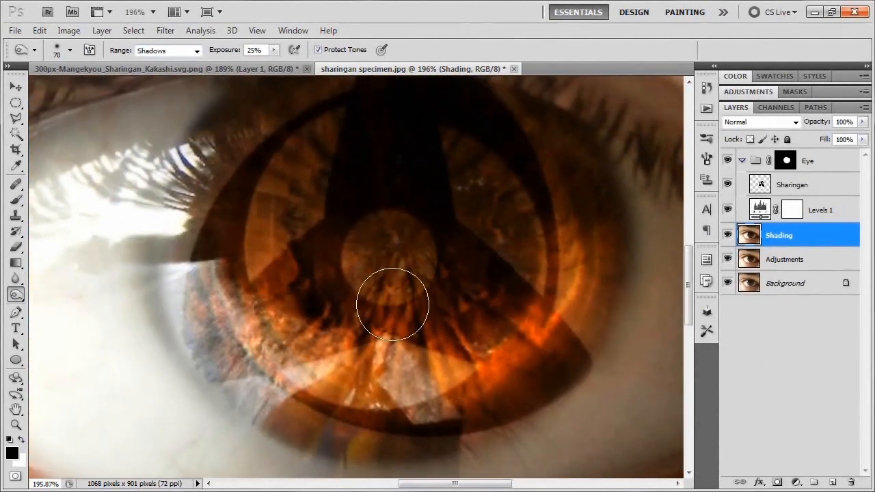
{"action": "key", "text": "bracketleft"}
{"action": "key", "text": "bracketleft"}
{"action": "key", "text": "bracketleft"}
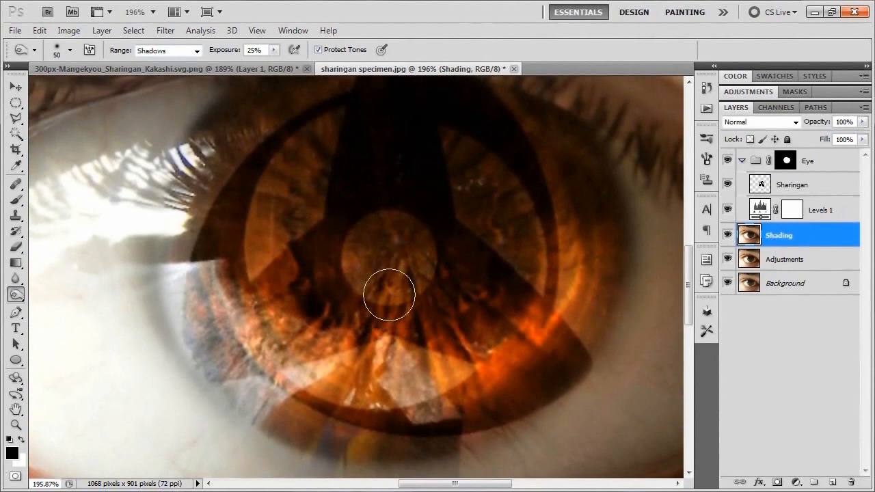
{"action": "key", "text": "bracketleft"}
{"action": "key", "text": "bracketleft"}
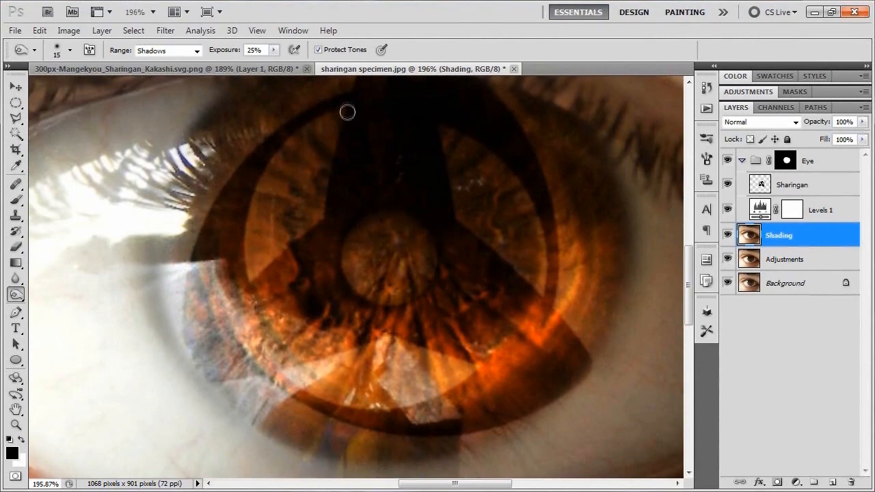
Burn along the inner edges of the pattern's openings and the iris detail below the pupil on the Shading layer
{"action": "mouse_move", "coordinate": [273, 158]}
{"action": "left_mouse_down"}
{"action": "mouse_move", "coordinate": [250, 212]}
{"action": "mouse_move", "coordinate": [246, 279]}
{"action": "mouse_move", "coordinate": [297, 246]}
{"action": "left_mouse_up"}
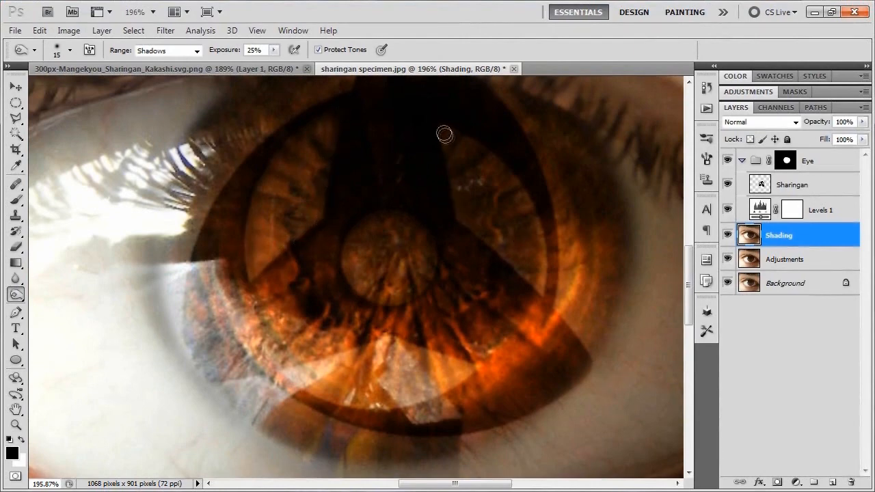
{"action": "mouse_move", "coordinate": [492, 254]}
{"action": "left_mouse_down"}
{"action": "mouse_move", "coordinate": [531, 281]}
{"action": "mouse_move", "coordinate": [545, 271]}
{"action": "mouse_move", "coordinate": [541, 218]}
{"action": "left_mouse_up"}
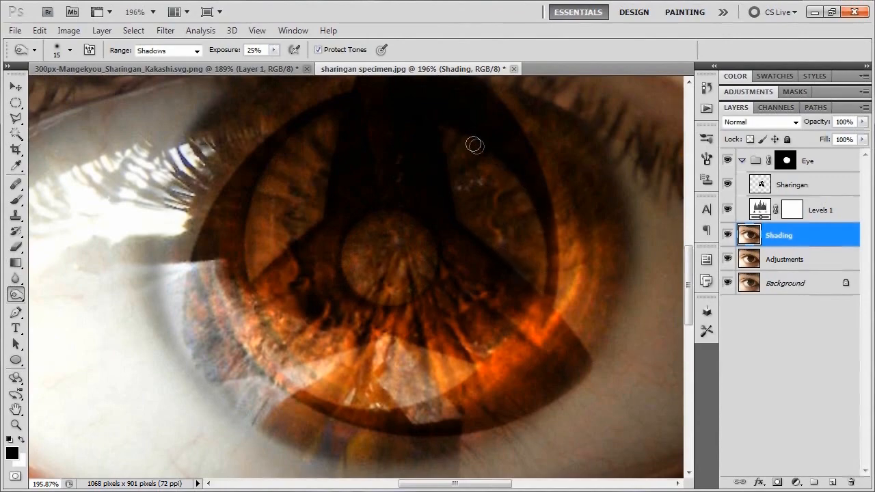
{"action": "mouse_move", "coordinate": [403, 358]}
{"action": "left_mouse_down"}
{"action": "mouse_move", "coordinate": [436, 300]}
{"action": "mouse_move", "coordinate": [390, 293]}
{"action": "mouse_move", "coordinate": [316, 311]}
{"action": "mouse_move", "coordinate": [364, 342]}
{"action": "mouse_move", "coordinate": [419, 347]}
{"action": "mouse_move", "coordinate": [474, 333]}
{"action": "mouse_move", "coordinate": [503, 313]}
{"action": "mouse_move", "coordinate": [429, 280]}
{"action": "left_mouse_up"}
{"action": "left_click_drag", "start_coordinate": [563, 306], "coordinate": [445, 338]}
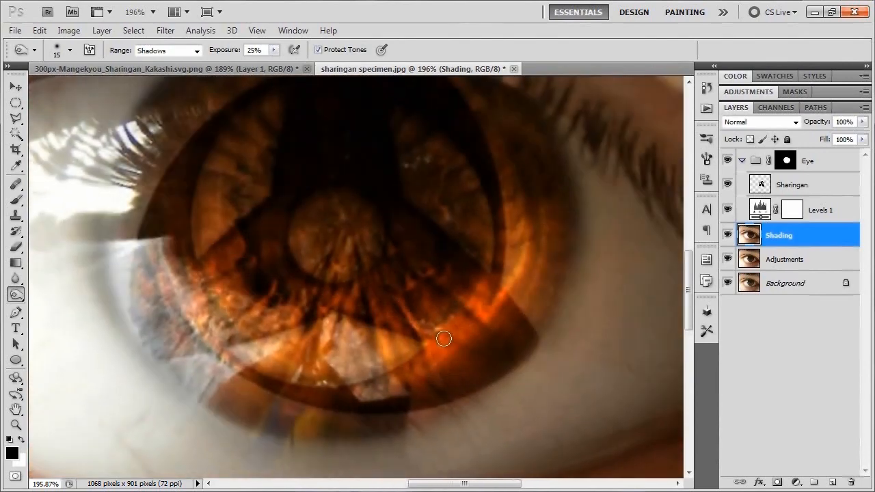
Burn along the lower-right blade's outer edge, the pattern's lower arc and the left rim of the iris
{"action": "left_click_drag", "start_coordinate": [503, 284], "coordinate": [521, 315]}
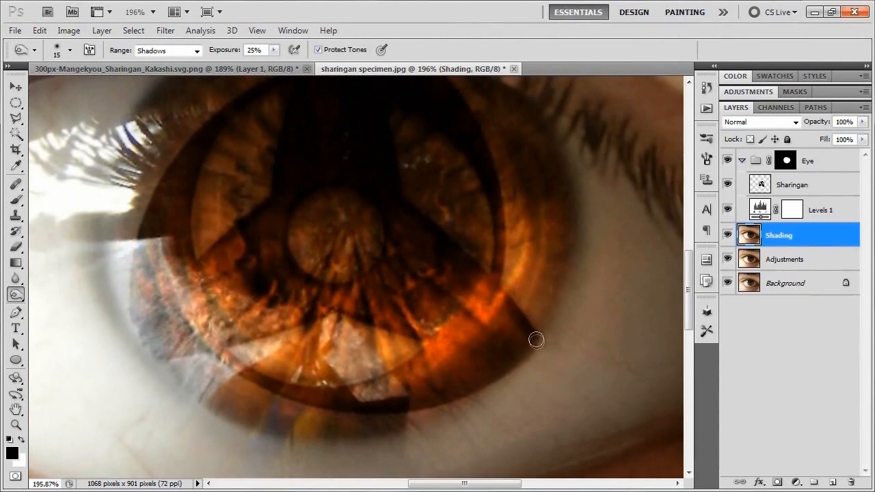
{"action": "left_click_drag", "start_coordinate": [525, 356], "coordinate": [400, 410]}
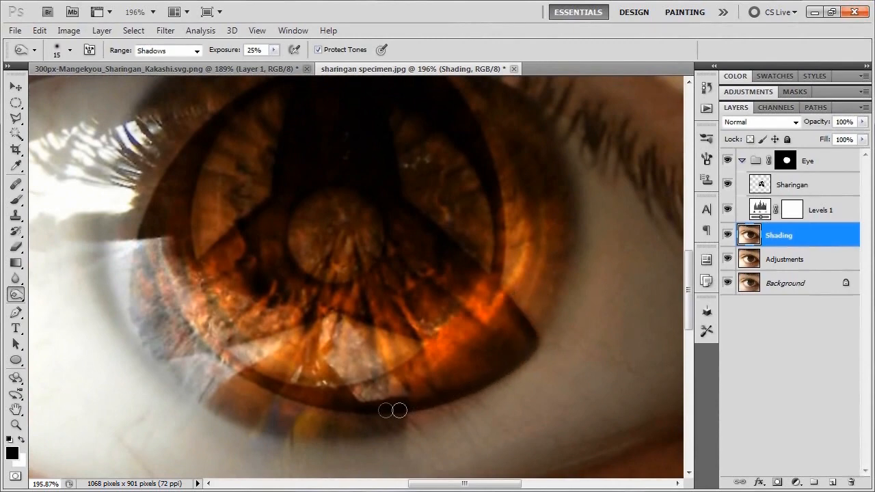
{"action": "mouse_move", "coordinate": [335, 410]}
{"action": "left_mouse_down"}
{"action": "mouse_move", "coordinate": [254, 386]}
{"action": "mouse_move", "coordinate": [197, 355]}
{"action": "mouse_move", "coordinate": [156, 363]}
{"action": "left_mouse_up"}
{"action": "mouse_move", "coordinate": [133, 336]}
{"action": "left_mouse_down"}
{"action": "mouse_move", "coordinate": [133, 271]}
{"action": "mouse_move", "coordinate": [166, 177]}
{"action": "mouse_move", "coordinate": [223, 116]}
{"action": "left_mouse_up"}
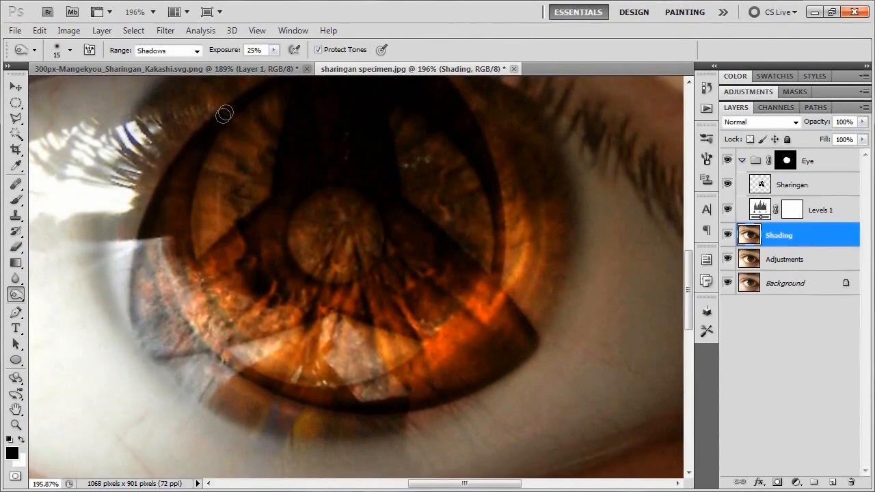
Burn along the pattern's side openings and blade edges on the Shading layer, and compare the eye with that layer hidden and shown
{"action": "left_click_drag", "start_coordinate": [253, 92], "coordinate": [241, 256]}
{"action": "left_click_drag", "start_coordinate": [270, 230], "coordinate": [291, 195]}
{"action": "left_click_drag", "start_coordinate": [477, 275], "coordinate": [395, 162]}
{"action": "mouse_move", "coordinate": [412, 199]}
{"action": "left_mouse_down"}
{"action": "mouse_move", "coordinate": [436, 250]}
{"action": "mouse_move", "coordinate": [447, 360]}
{"action": "left_mouse_up"}
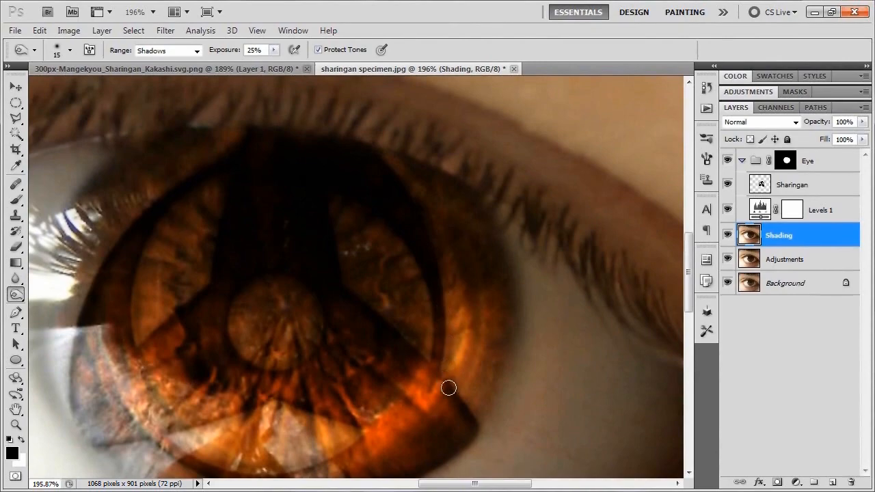
{"action": "left_click_drag", "start_coordinate": [242, 328], "coordinate": [363, 287]}
{"action": "scroll", "coordinate": [363, 287], "scroll_direction": "down", "scroll_amount": 3}
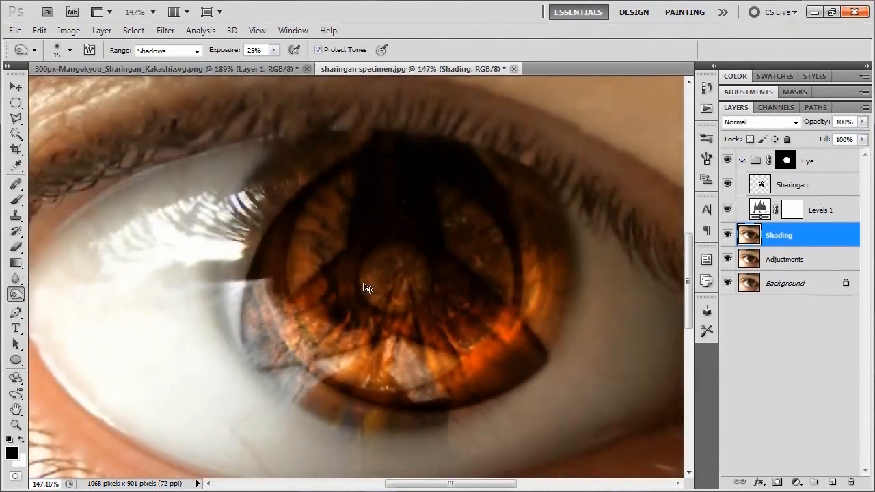
{"action": "scroll", "coordinate": [363, 287], "scroll_direction": "down", "scroll_amount": 4}
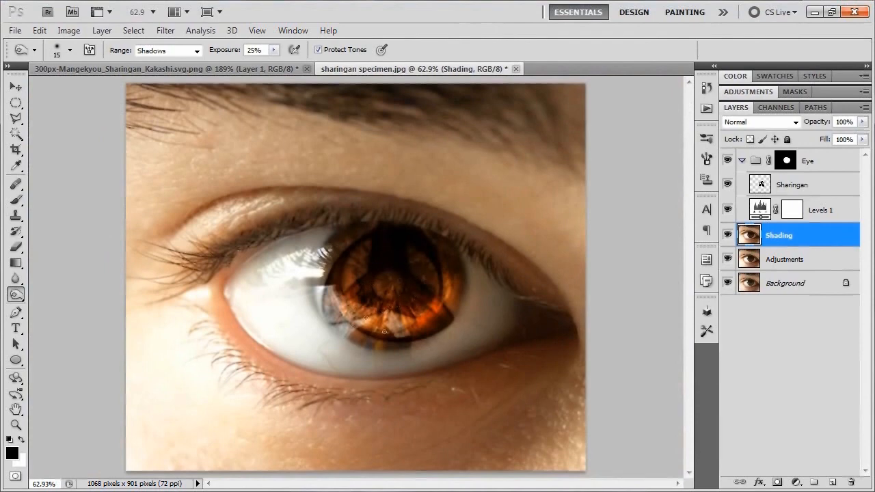
{"action": "left_click", "coordinate": [727, 236]}
{"action": "left_click", "coordinate": [727, 235]}
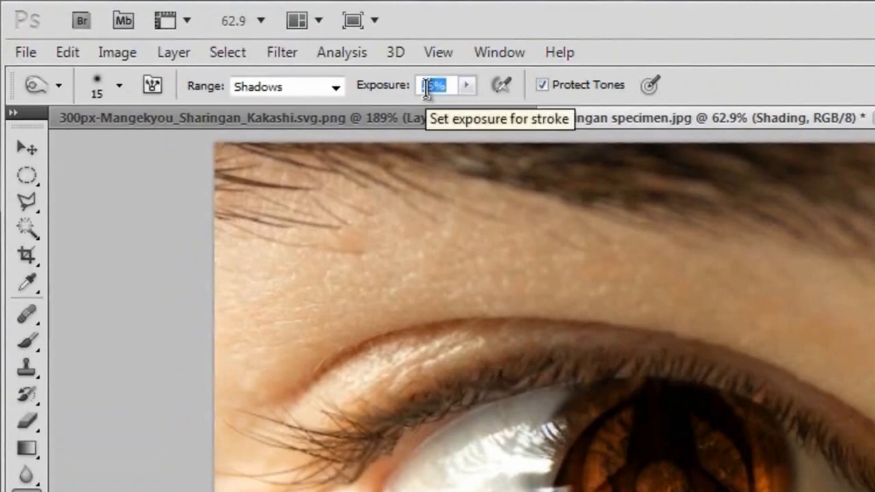
Set the Burn tool's exposure to 15% and enlarge its brush to 45 px
{"action": "key", "text": "BackSpace"}
{"action": "type", "text": "15"}
{"action": "key", "text": "Return"}
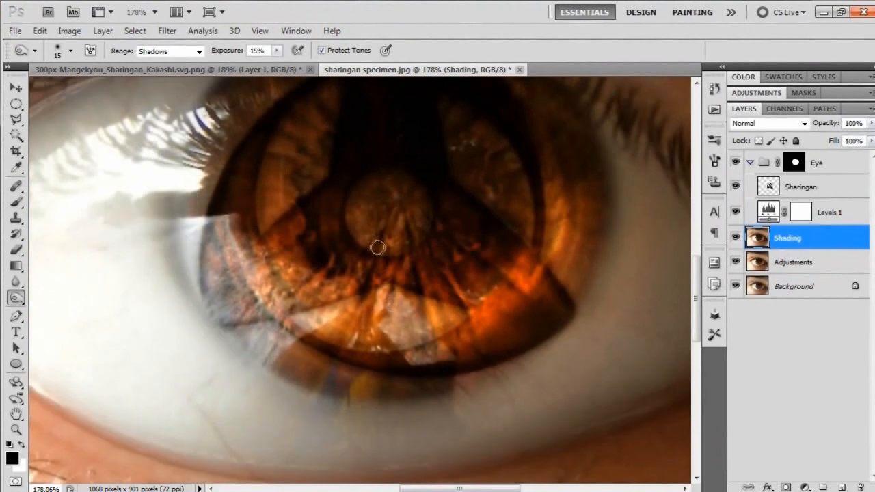
{"action": "key", "text": "bracketright"}
{"action": "key", "text": "bracketright"}
{"action": "scroll", "coordinate": [402, 253], "scroll_direction": "down", "scroll_amount": 2}
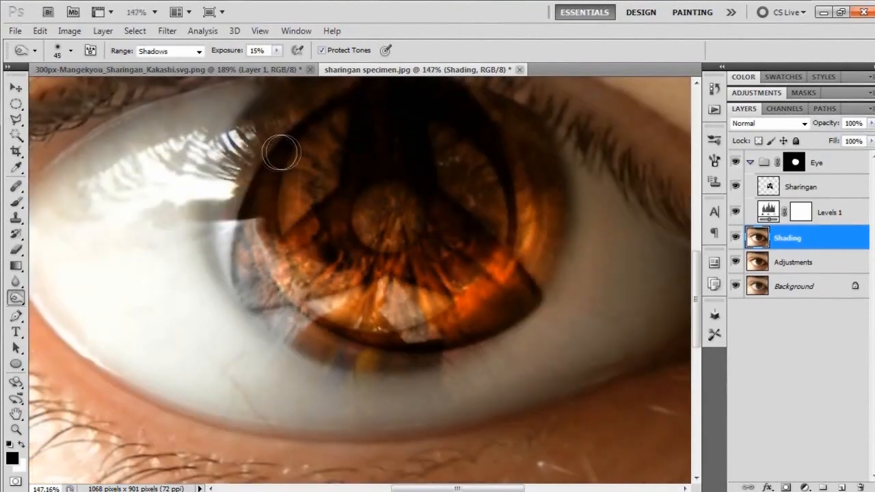
Burn the left rim of the iris with broad strokes and undo the last stroke
{"action": "mouse_move", "coordinate": [263, 194]}
{"action": "left_mouse_down"}
{"action": "mouse_move", "coordinate": [250, 260]}
{"action": "mouse_move", "coordinate": [263, 294]}
{"action": "mouse_move", "coordinate": [335, 284]}
{"action": "mouse_move", "coordinate": [328, 282]}
{"action": "left_mouse_up"}
{"action": "mouse_move", "coordinate": [266, 299]}
{"action": "left_mouse_down"}
{"action": "mouse_move", "coordinate": [249, 275]}
{"action": "mouse_move", "coordinate": [262, 200]}
{"action": "left_mouse_up"}
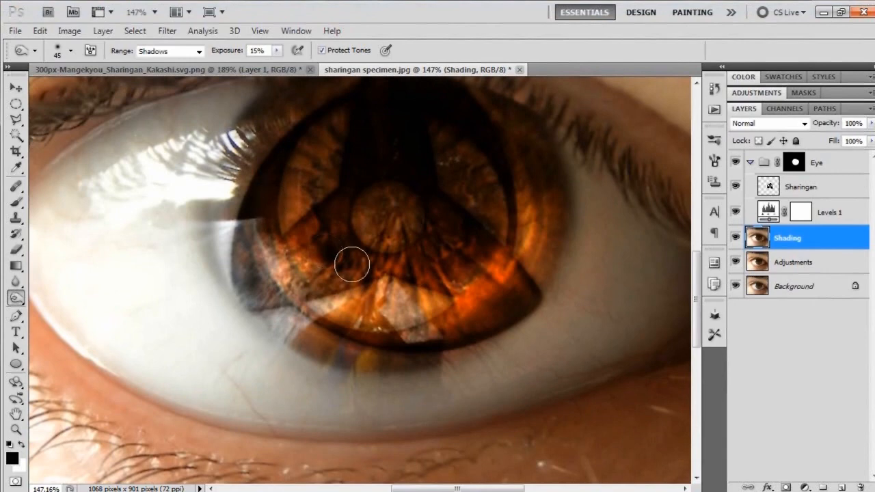
{"action": "key", "text": "ctrl+z"}
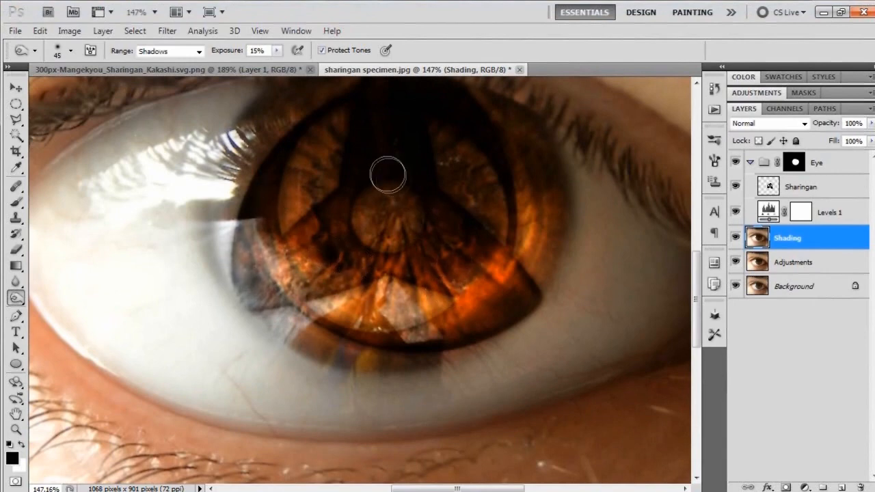
Burn around the pupil and across the lower iris with a 60 px brush, comparing the result with the Shading layer hidden
{"action": "key", "text": "bracketright"}
{"action": "key", "text": "bracketright"}
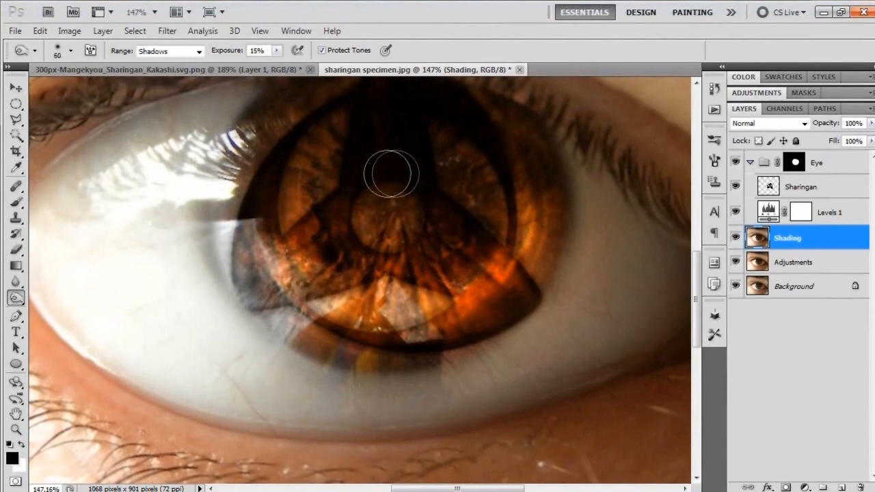
{"action": "mouse_move", "coordinate": [388, 164]}
{"action": "left_mouse_down"}
{"action": "mouse_move", "coordinate": [334, 211]}
{"action": "mouse_move", "coordinate": [337, 235]}
{"action": "mouse_move", "coordinate": [353, 259]}
{"action": "mouse_move", "coordinate": [401, 262]}
{"action": "mouse_move", "coordinate": [434, 233]}
{"action": "mouse_move", "coordinate": [439, 205]}
{"action": "mouse_move", "coordinate": [410, 169]}
{"action": "mouse_move", "coordinate": [382, 176]}
{"action": "left_mouse_up"}
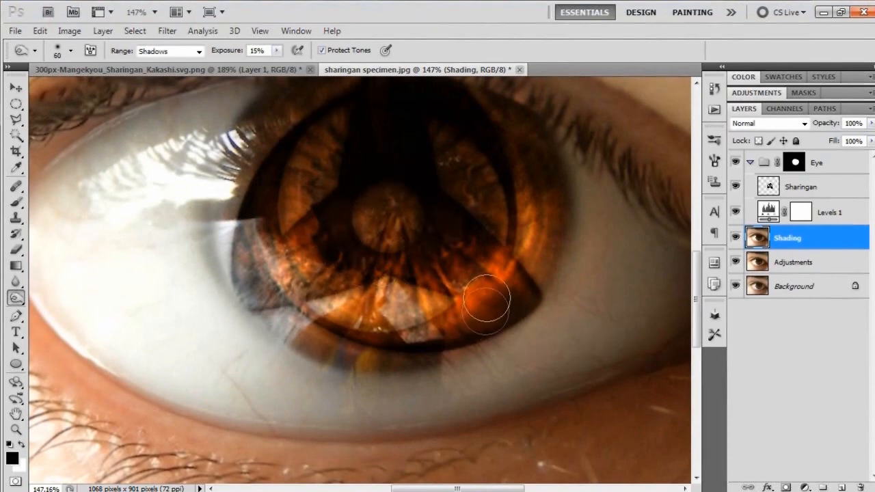
{"action": "mouse_move", "coordinate": [462, 231]}
{"action": "left_mouse_down"}
{"action": "mouse_move", "coordinate": [497, 263]}
{"action": "mouse_move", "coordinate": [502, 299]}
{"action": "mouse_move", "coordinate": [484, 294]}
{"action": "mouse_move", "coordinate": [491, 283]}
{"action": "mouse_move", "coordinate": [497, 292]}
{"action": "mouse_move", "coordinate": [463, 323]}
{"action": "mouse_move", "coordinate": [413, 334]}
{"action": "mouse_move", "coordinate": [338, 331]}
{"action": "mouse_move", "coordinate": [258, 271]}
{"action": "left_mouse_up"}
{"action": "scroll", "coordinate": [447, 277], "scroll_direction": "down", "scroll_amount": 4}
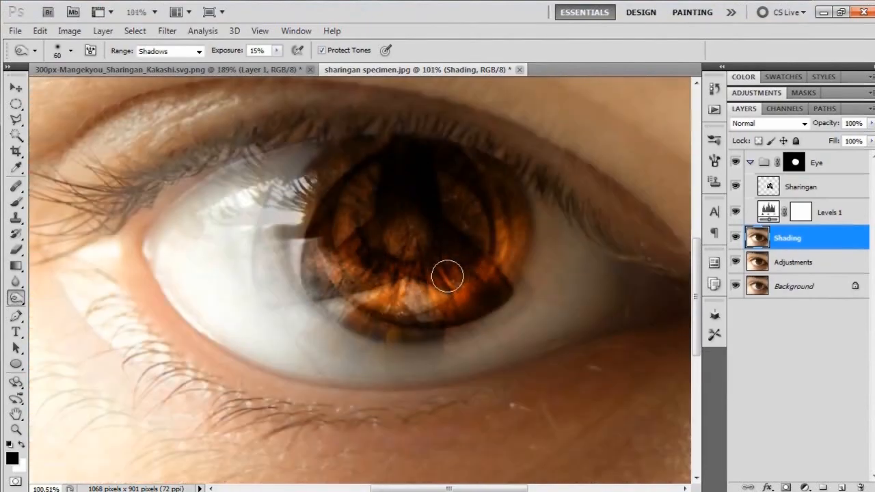
{"action": "scroll", "coordinate": [449, 277], "scroll_direction": "down", "scroll_amount": 3}
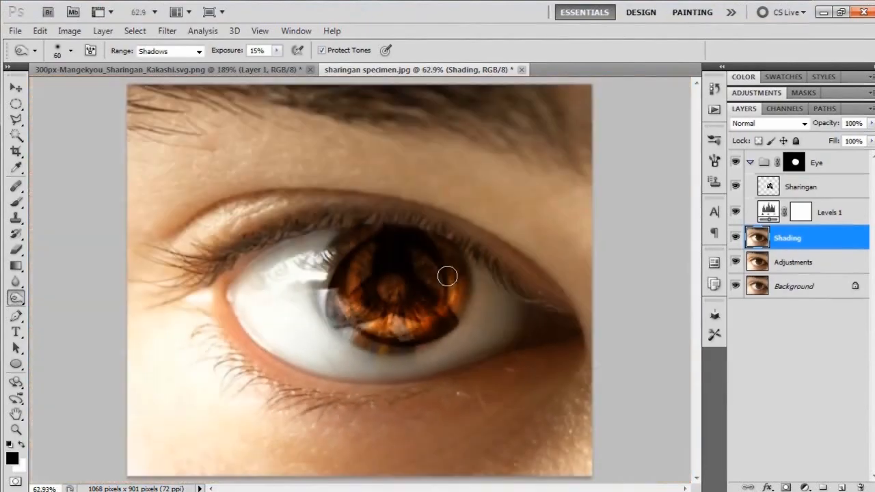
{"action": "left_click", "coordinate": [735, 238]}
{"action": "left_click", "coordinate": [734, 239]}
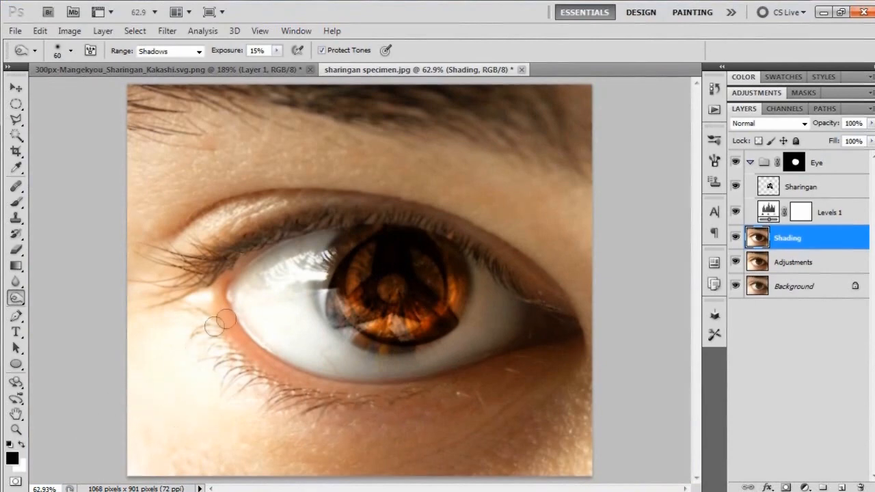
{"action": "mouse_move", "coordinate": [457, 274]}
{"action": "left_mouse_down"}
{"action": "mouse_move", "coordinate": [456, 292]}
{"action": "mouse_move", "coordinate": [441, 254]}
{"action": "mouse_move", "coordinate": [446, 293]}
{"action": "left_mouse_up"}
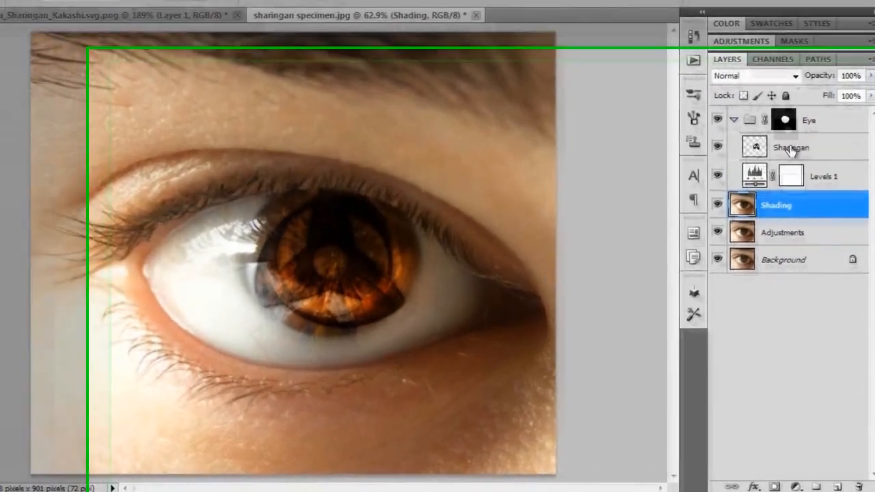
Add a layer above Sharingan in the Eye group, name it Shadow and set its blend mode to Soft Light
{"action": "left_click", "coordinate": [800, 187]}
{"action": "left_click", "coordinate": [834, 486]}
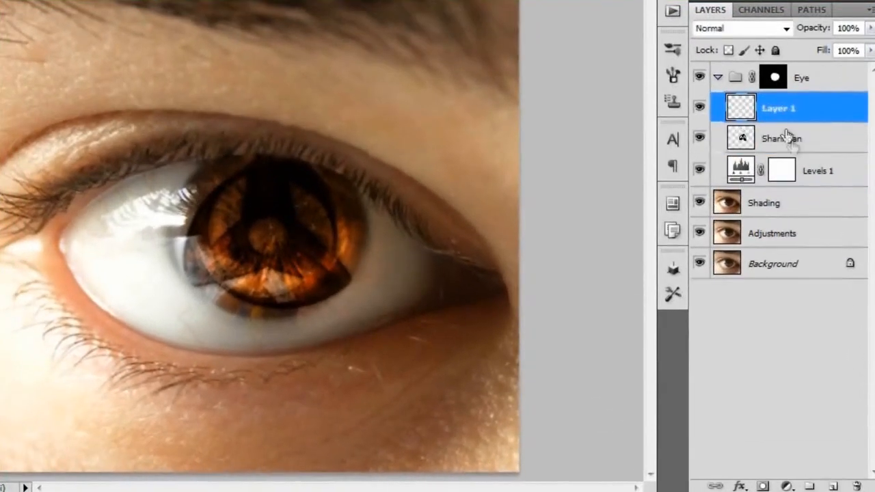
{"action": "double_click", "coordinate": [783, 108]}
{"action": "type", "text": "Shado"}
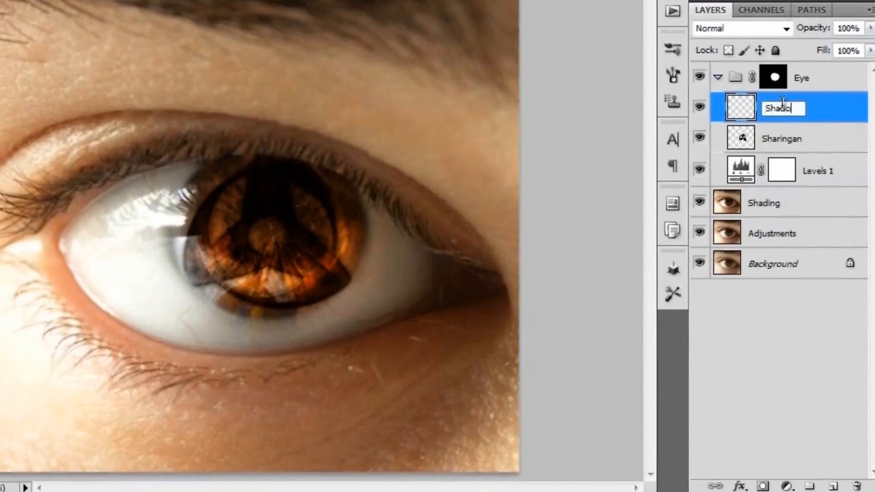
{"action": "type", "text": "w"}
{"action": "key", "text": "Return"}
{"action": "left_click", "coordinate": [741, 29]}
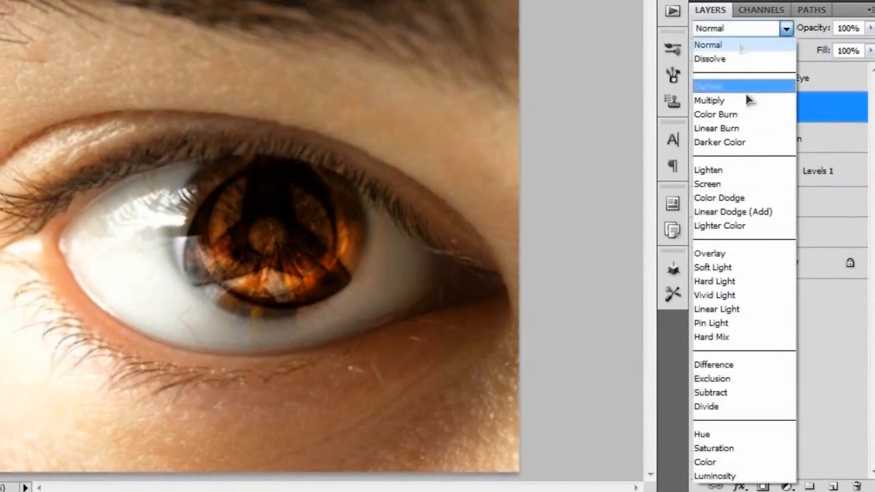
{"action": "left_click", "coordinate": [725, 267]}
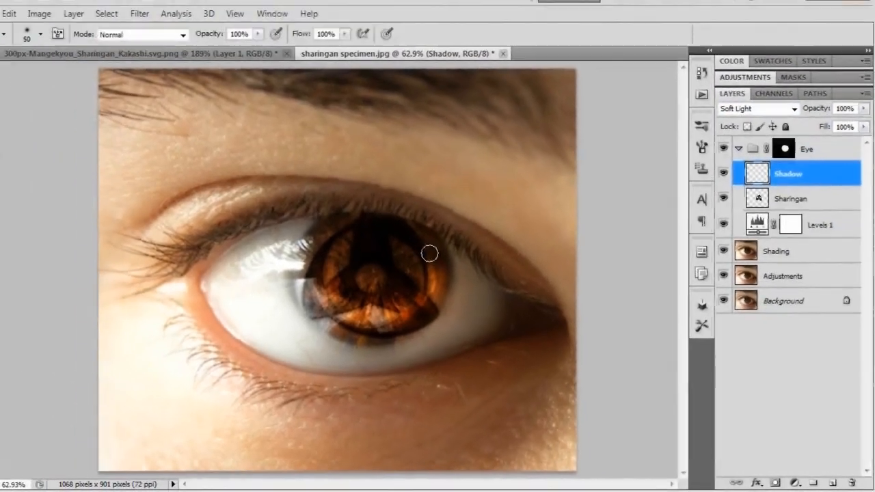
Paint black shading over the photo's upper-right area on the Shadow layer with a 900 px brush, and compare with the layer hidden
{"action": "key", "text": "bracketright"}
{"action": "key", "text": "bracketright"}
{"action": "key", "text": "bracketright"}
{"action": "key", "text": "bracketright"}
{"action": "key", "text": "bracketright"}
{"action": "key", "text": "bracketright"}
{"action": "key", "text": "bracketright"}
{"action": "key", "text": "bracketright"}
{"action": "key", "text": "bracketright"}
{"action": "key", "text": "bracketright"}
{"action": "key", "text": "bracketright"}
{"action": "key", "text": "bracketright"}
{"action": "key", "text": "bracketright"}
{"action": "key", "text": "bracketright"}
{"action": "key", "text": "bracketright"}
{"action": "key", "text": "bracketright"}
{"action": "scroll", "coordinate": [458, 242], "scroll_direction": "down", "scroll_amount": 3}
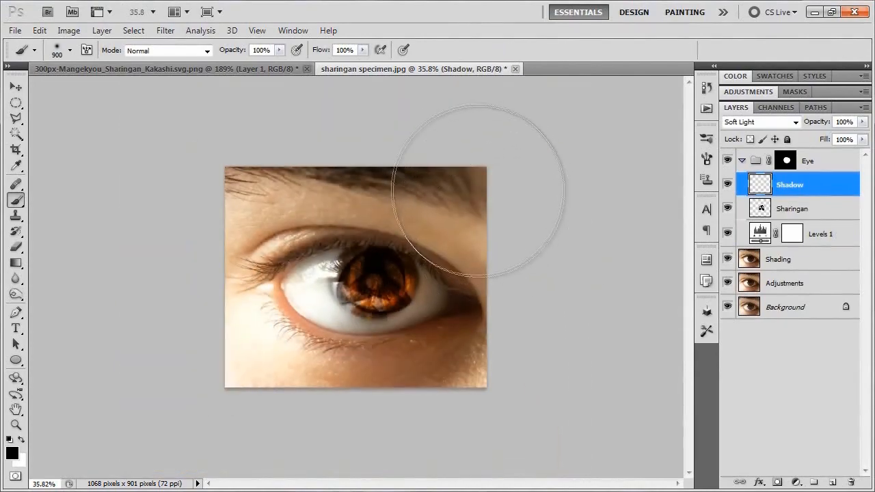
{"action": "left_click_drag", "start_coordinate": [502, 205], "coordinate": [531, 259]}
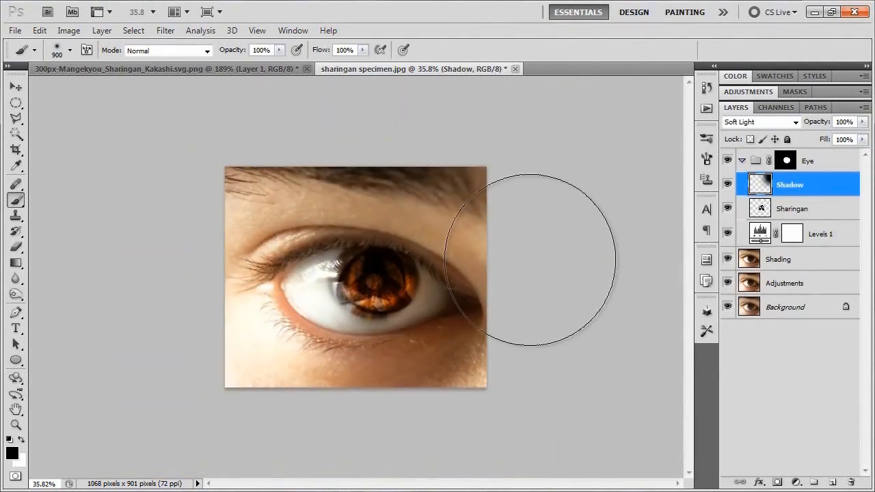
{"action": "scroll", "coordinate": [530, 260], "scroll_direction": "up", "scroll_amount": 3}
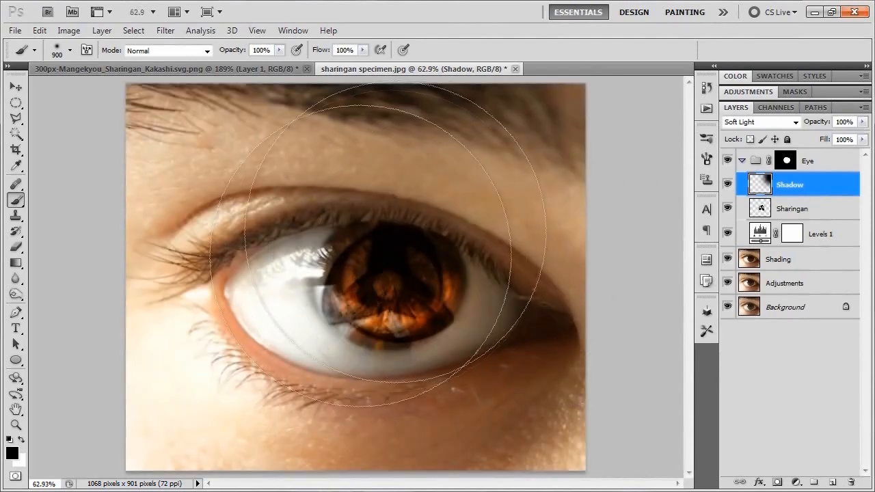
{"action": "left_click", "coordinate": [728, 185]}
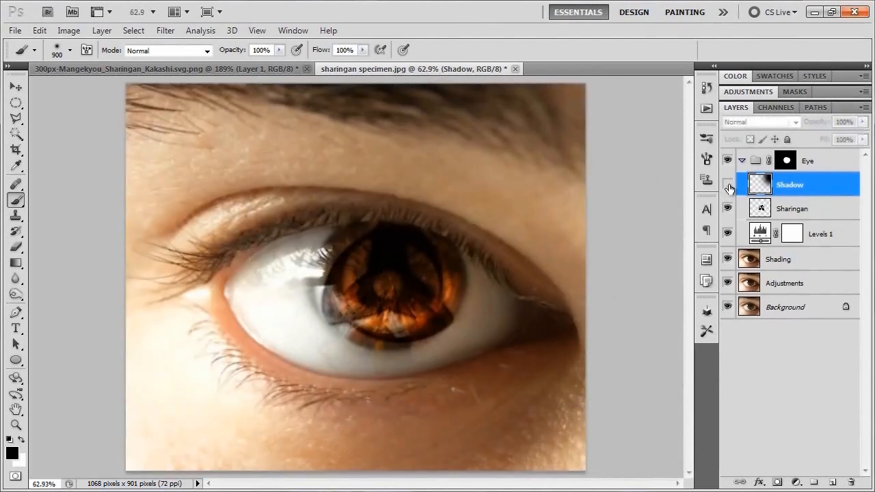
{"action": "left_click", "coordinate": [728, 184]}
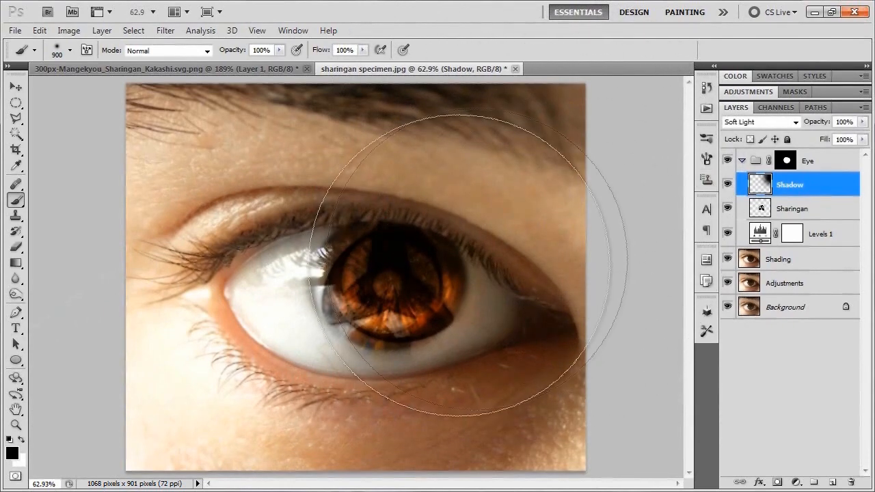
Stamp all visible layers into a new layer above the Eye group and name it Sharpen
{"action": "left_click", "coordinate": [832, 163]}
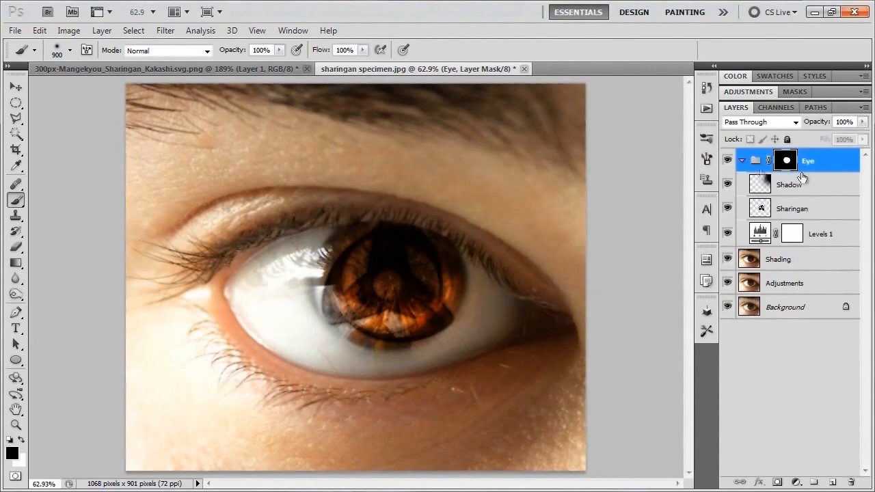
{"action": "left_click", "coordinate": [812, 164]}
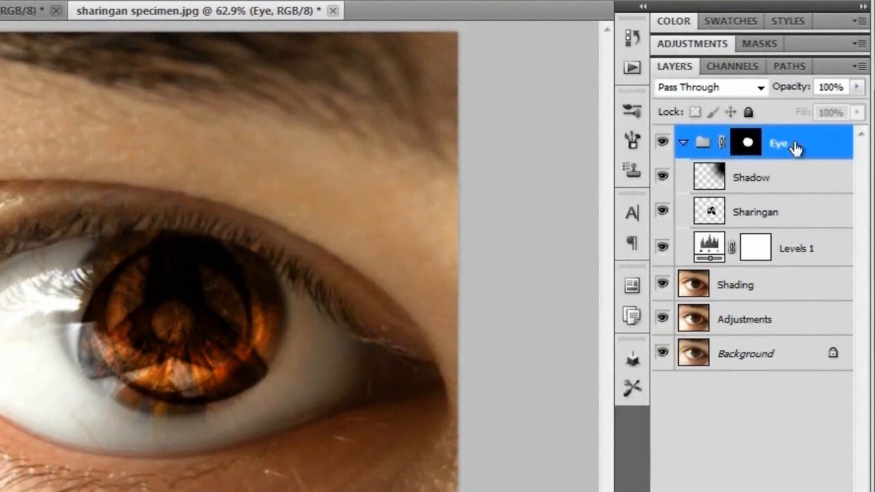
{"action": "key", "text": "ctrl+alt+shift+e"}
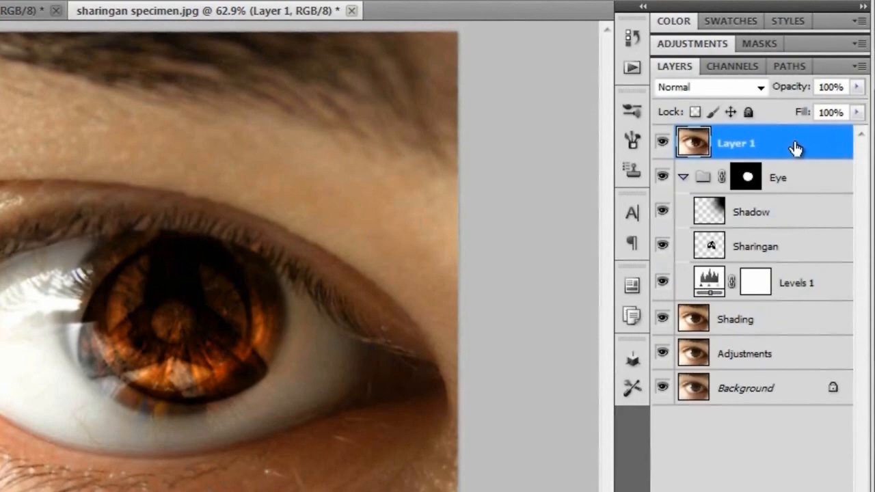
{"action": "double_click", "coordinate": [743, 144]}
{"action": "type", "text": "Sharpen"}
{"action": "key", "text": "Return"}
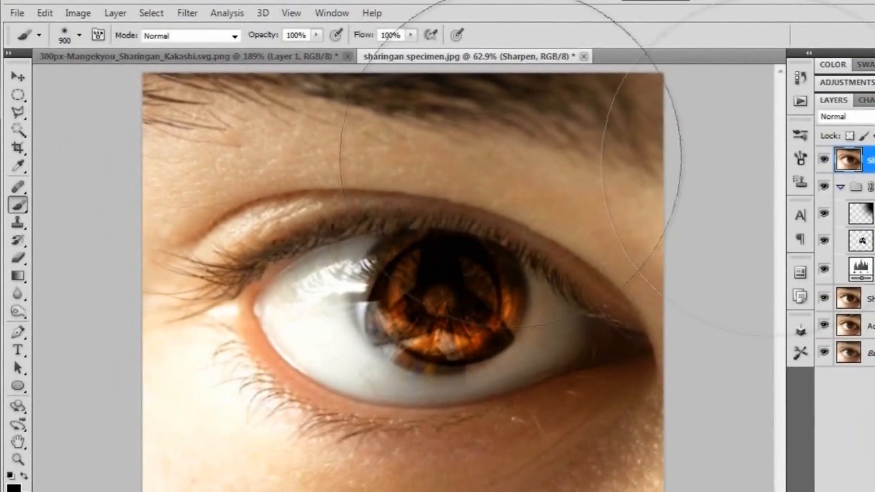
Apply a High Pass filter with a radius of 2.6 pixels to the Sharpen layer
{"action": "left_click", "coordinate": [187, 14]}
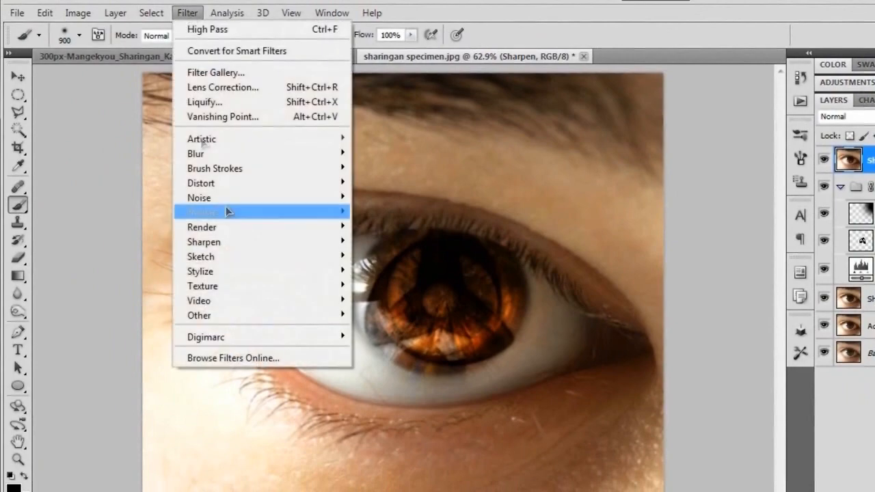
{"action": "mouse_move", "coordinate": [255, 321]}
{"action": "left_click", "coordinate": [381, 329]}
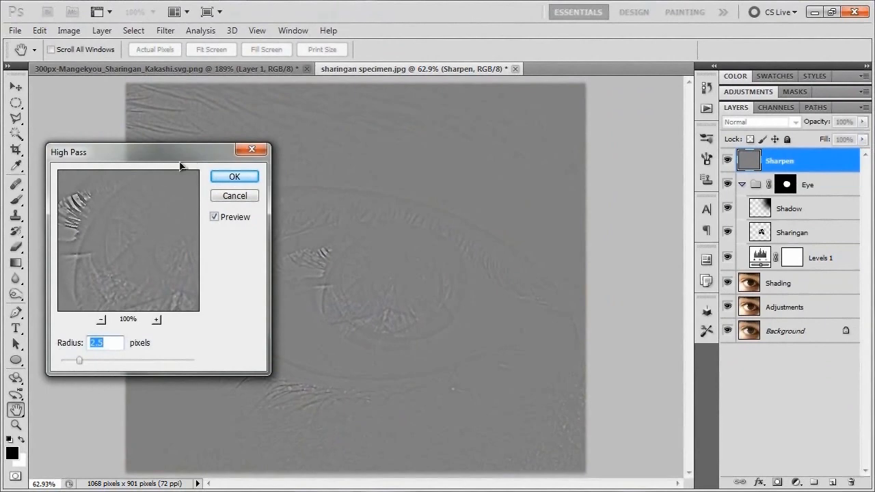
{"action": "left_click_drag", "start_coordinate": [180, 164], "coordinate": [180, 135]}
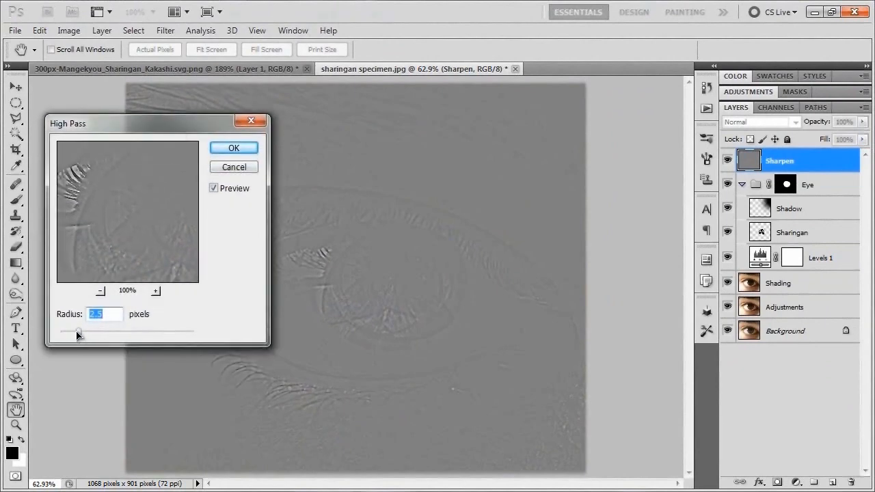
{"action": "left_click_drag", "start_coordinate": [77, 334], "coordinate": [59, 335]}
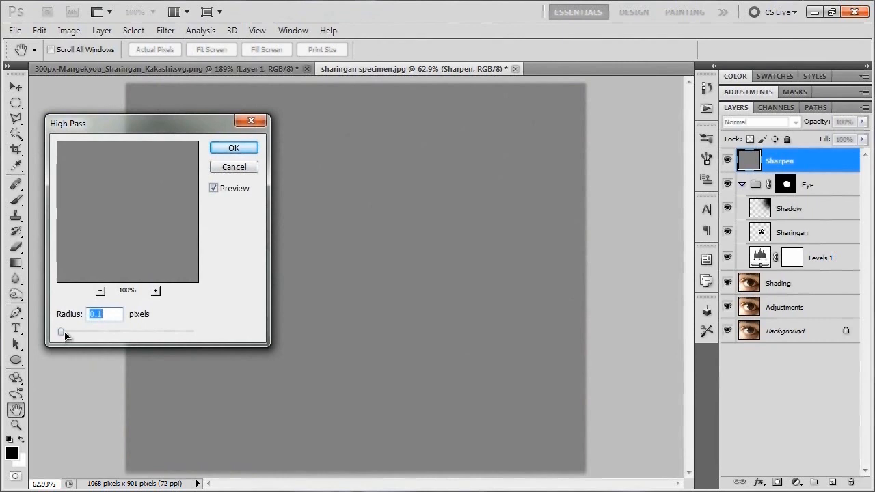
{"action": "left_click_drag", "start_coordinate": [65, 335], "coordinate": [68, 335]}
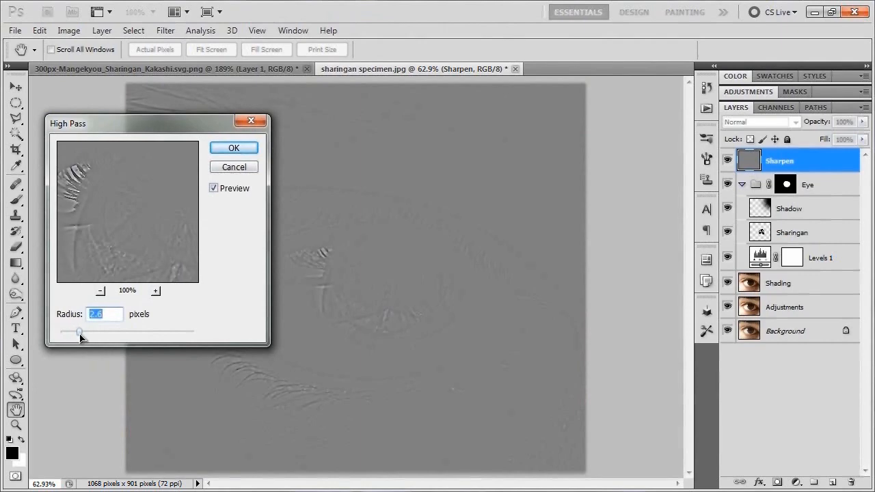
{"action": "left_click", "coordinate": [162, 233]}
{"action": "mouse_move", "coordinate": [162, 232]}
{"action": "left_mouse_down"}
{"action": "mouse_move", "coordinate": [146, 214]}
{"action": "mouse_move", "coordinate": [136, 225]}
{"action": "mouse_move", "coordinate": [147, 236]}
{"action": "left_mouse_up"}
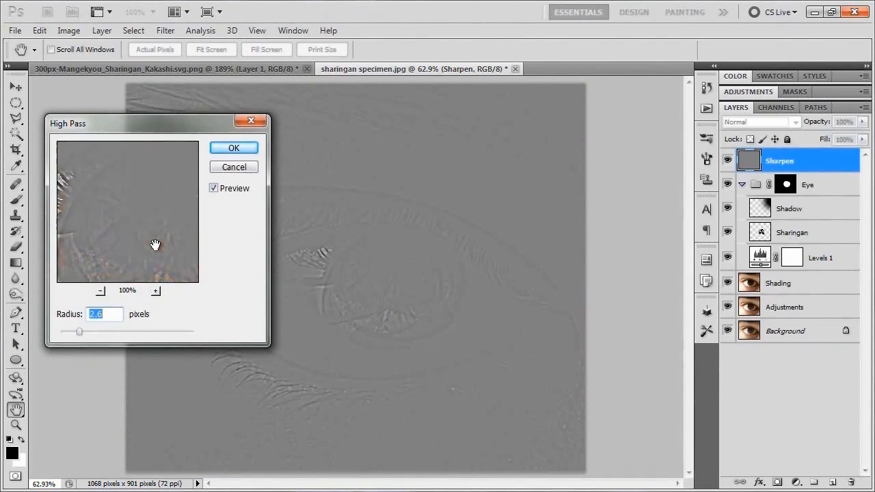
{"action": "left_click_drag", "start_coordinate": [110, 238], "coordinate": [171, 225]}
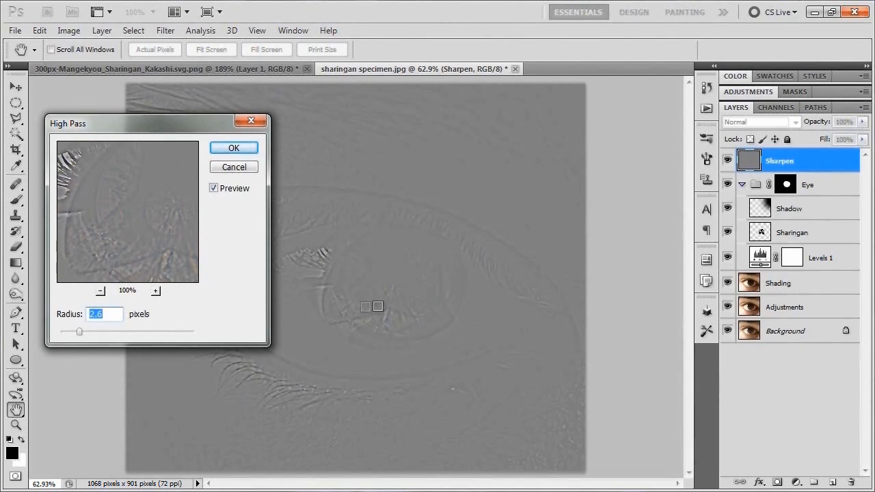
{"action": "left_click_drag", "start_coordinate": [80, 332], "coordinate": [121, 336]}
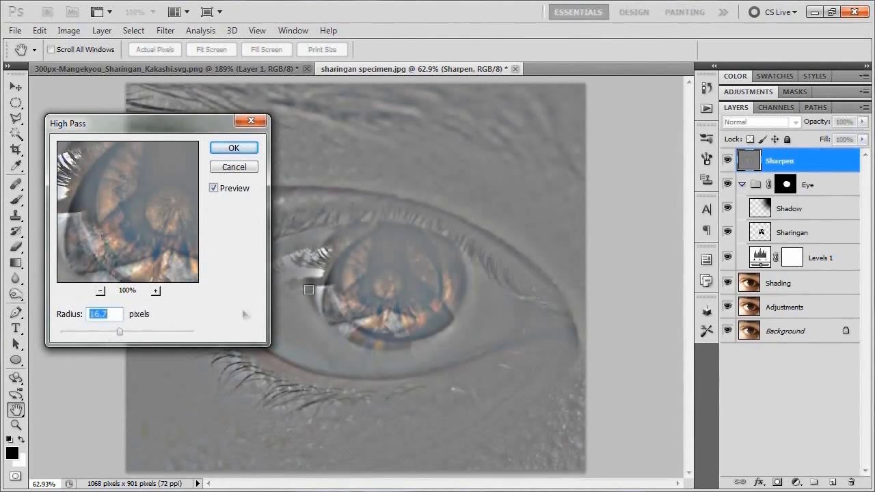
{"action": "left_click", "coordinate": [77, 333]}
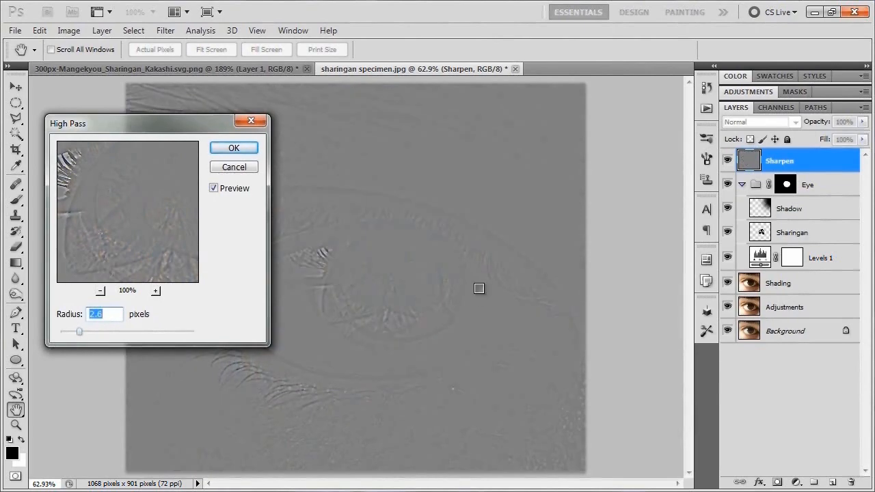
{"action": "left_click", "coordinate": [234, 147]}
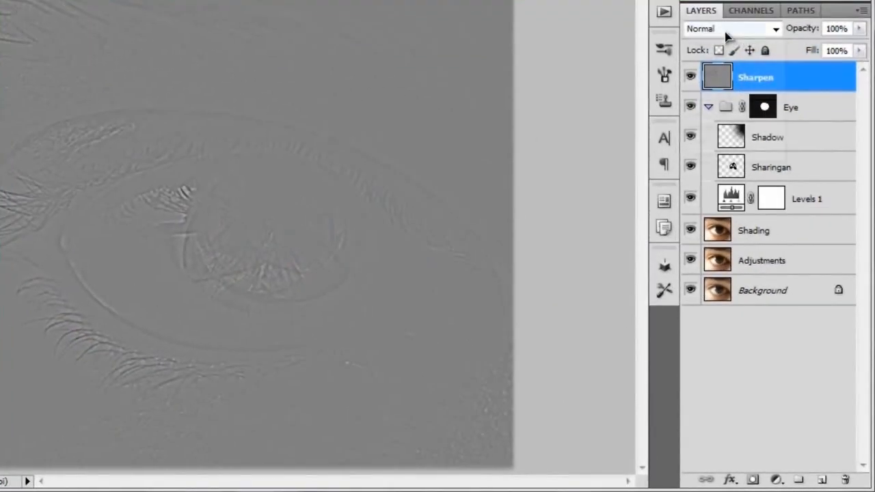
Set the Sharpen layer's blend mode to Vivid Light and compare the photo with the layer hidden
{"action": "left_click", "coordinate": [728, 31]}
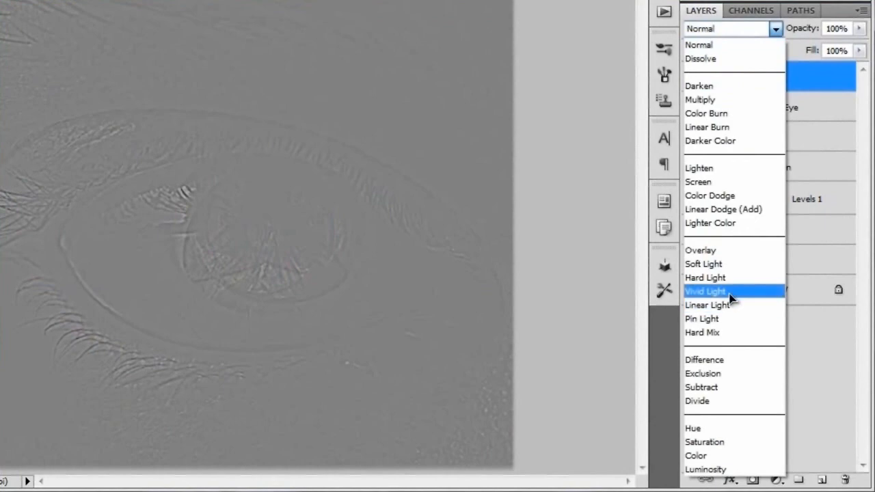
{"action": "left_click", "coordinate": [708, 291]}
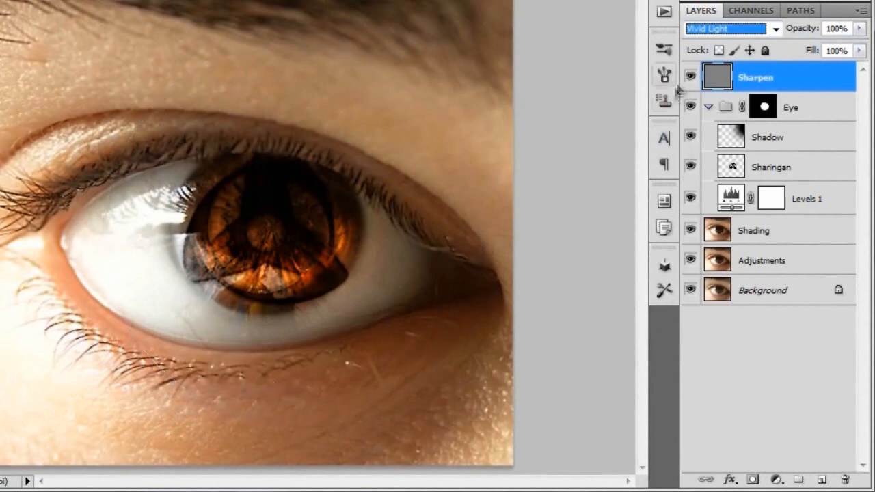
{"action": "left_click", "coordinate": [690, 78]}
{"action": "left_click", "coordinate": [690, 78]}
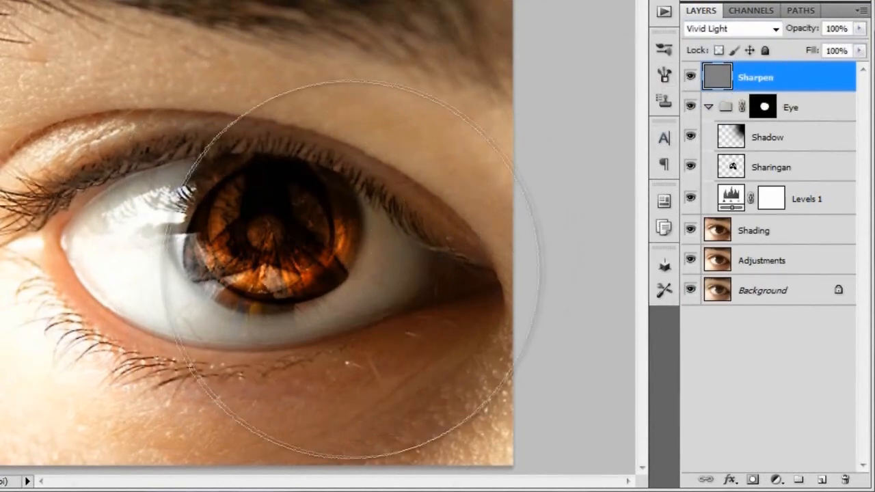
Lower the Sharpen layer's opacity to 65% and compare the sharpening with the layer hidden
{"action": "left_click", "coordinate": [837, 28]}
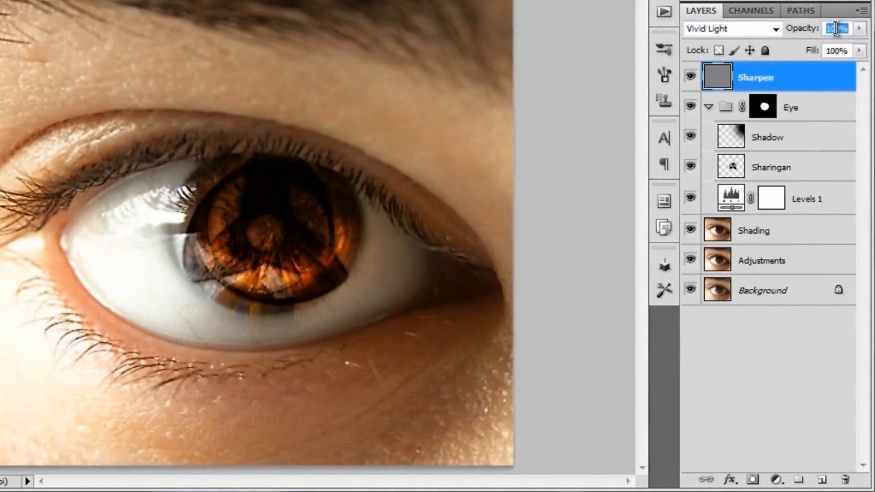
{"action": "type", "text": "65"}
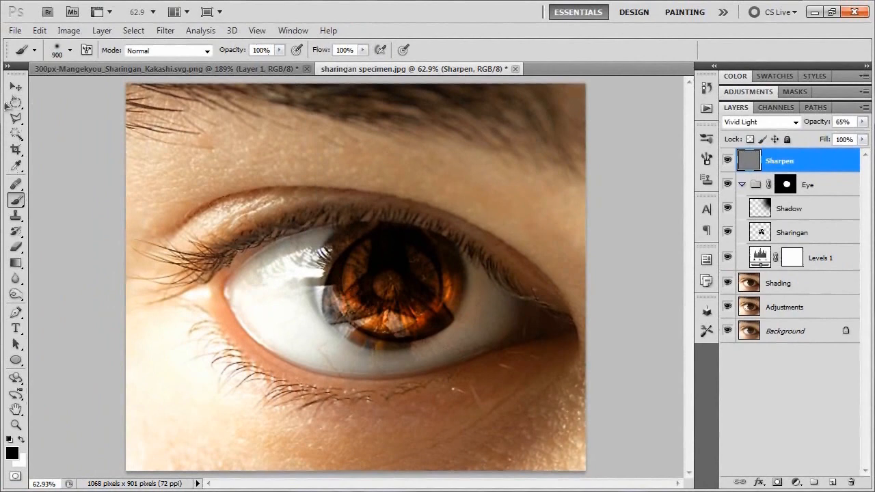
{"action": "key", "text": "v"}
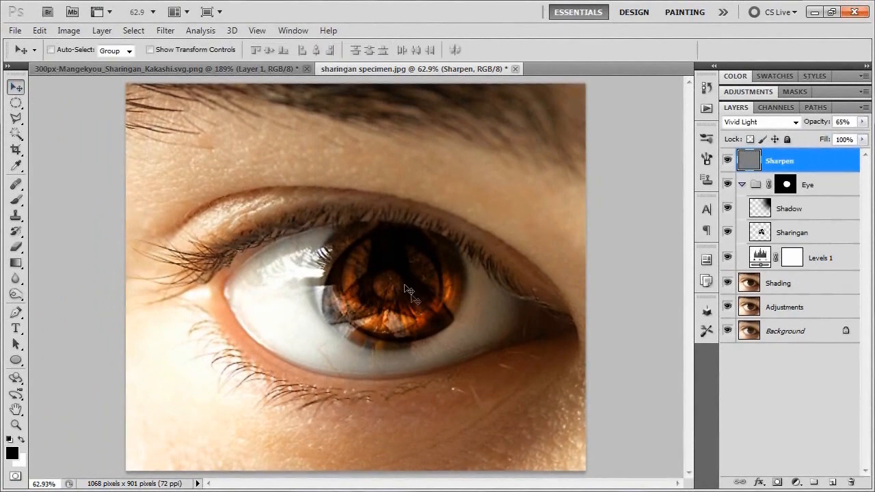
{"action": "left_click", "coordinate": [727, 161]}
{"action": "left_click", "coordinate": [728, 162]}
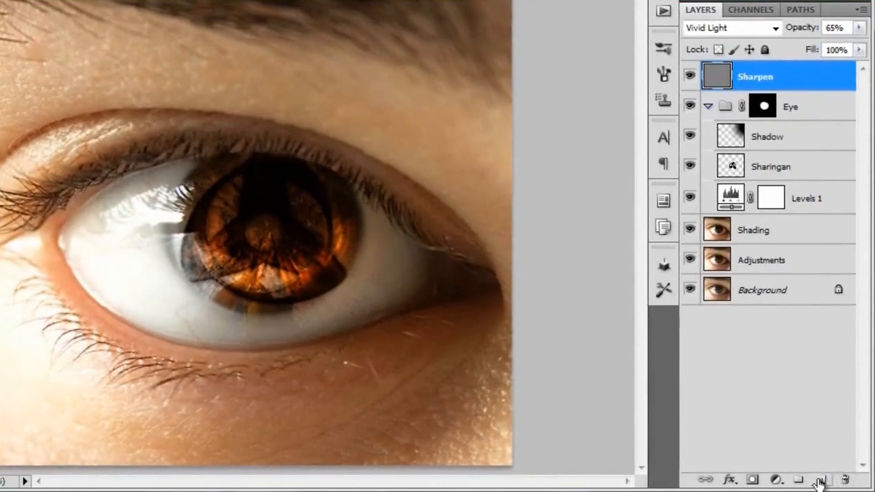
Add a new layer above Sharpen and name it Vin
{"action": "left_click", "coordinate": [821, 480]}
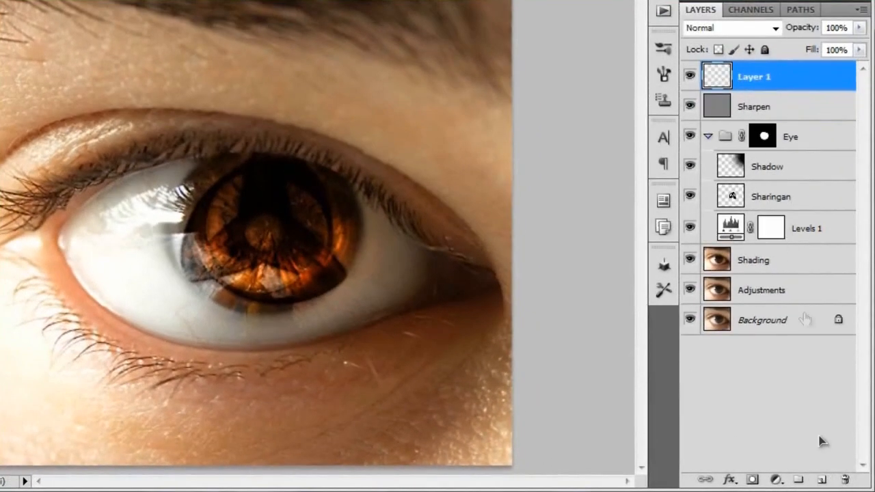
{"action": "double_click", "coordinate": [753, 78]}
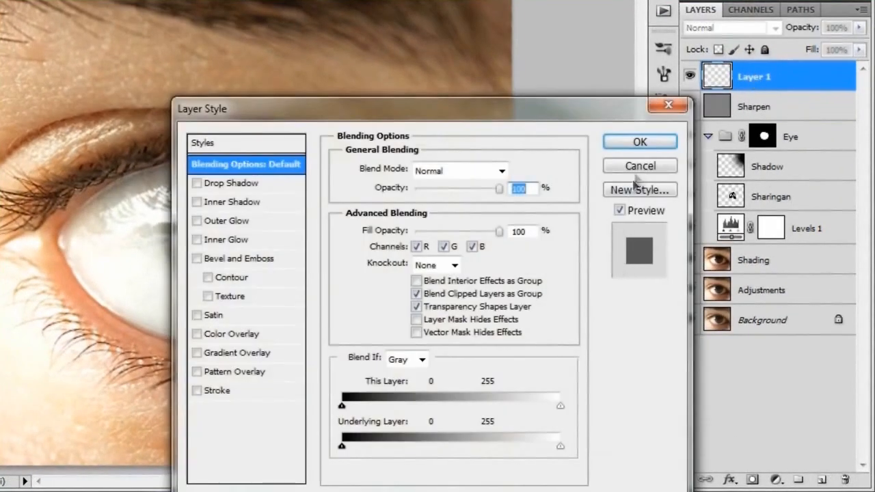
{"action": "left_click", "coordinate": [632, 165]}
{"action": "double_click", "coordinate": [755, 77]}
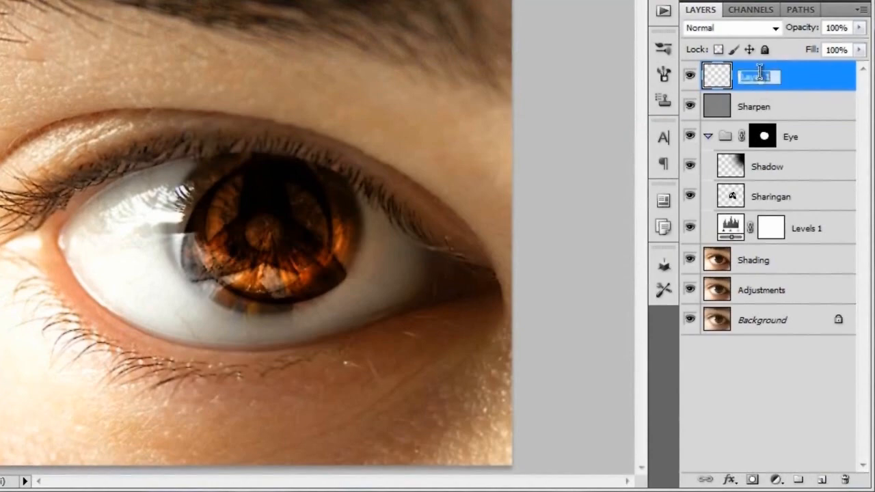
{"action": "type", "text": "Vin"}
{"action": "key", "text": "Return"}
Set the brush size to 1100 px and the Vin layer's blend mode to Soft Light
{"action": "key", "text": "ctrl+minus"}
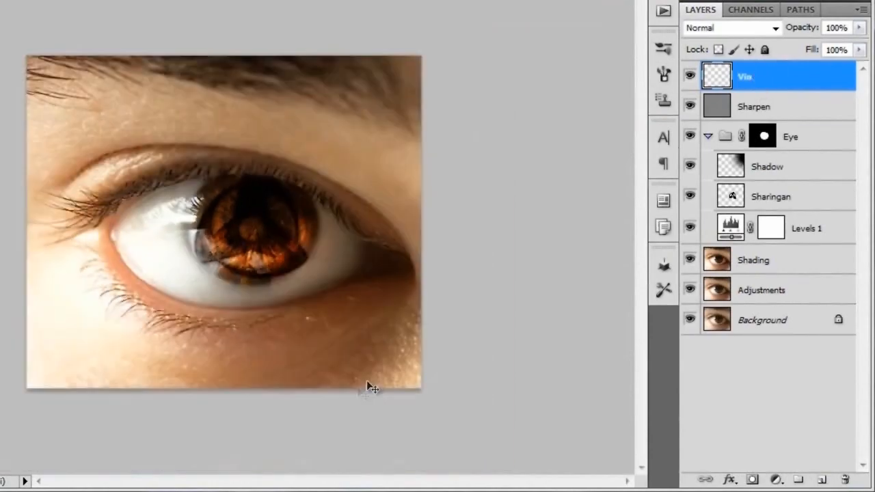
{"action": "key", "text": "ctrl+minus"}
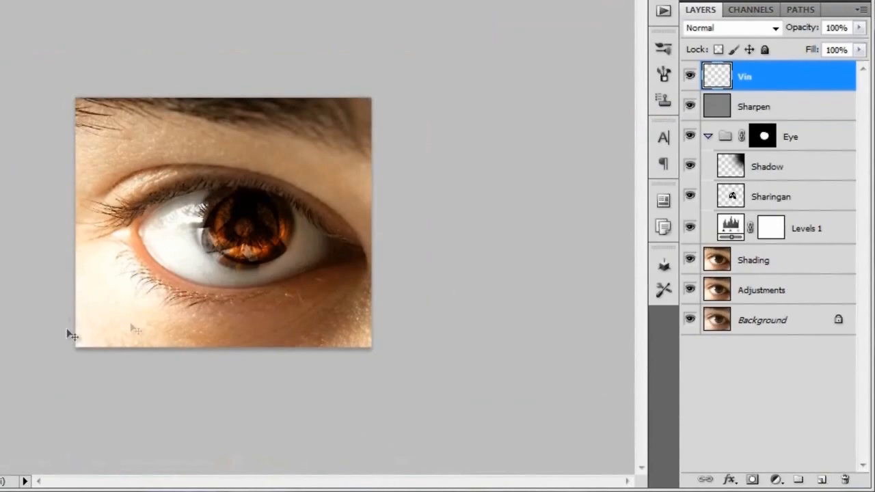
{"action": "scroll", "coordinate": [372, 313], "scroll_direction": "up", "scroll_amount": 6}
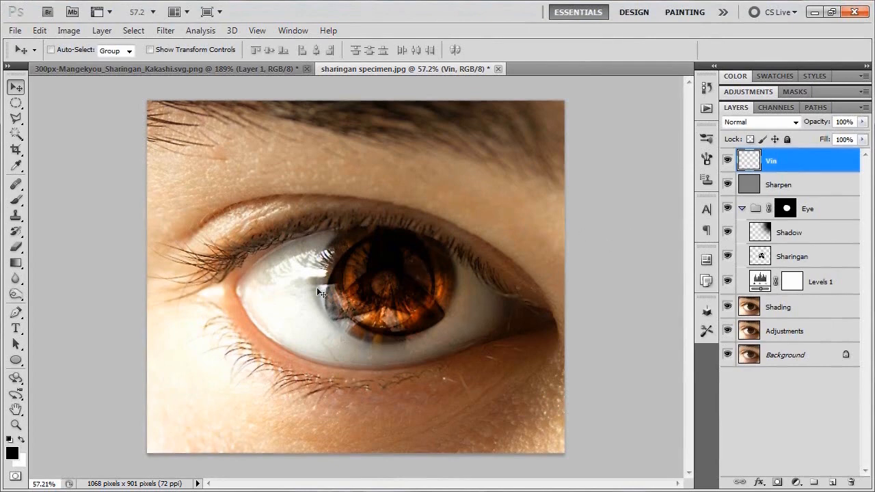
{"action": "key", "text": "b"}
{"action": "scroll", "coordinate": [342, 214], "scroll_direction": "down", "scroll_amount": 5}
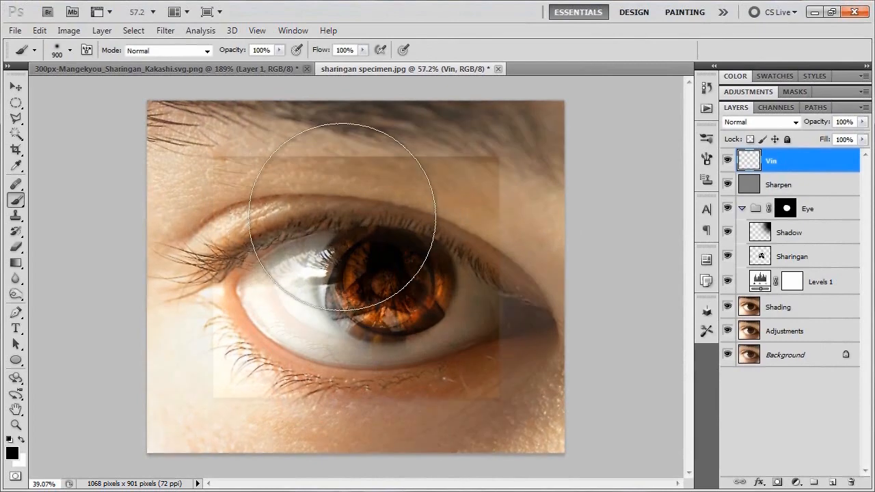
{"action": "key", "text": "bracketright"}
{"action": "key", "text": "bracketright"}
{"action": "key", "text": "bracketright"}
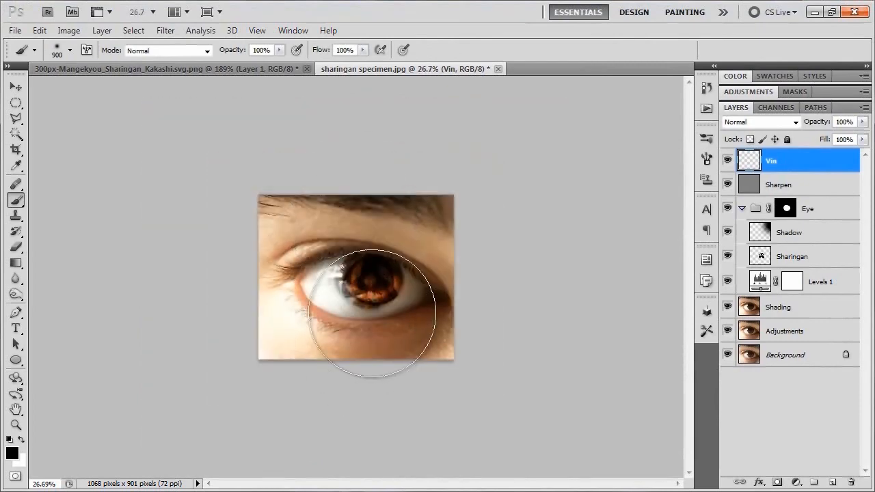
{"action": "scroll", "coordinate": [367, 328], "scroll_direction": "down", "scroll_amount": 1}
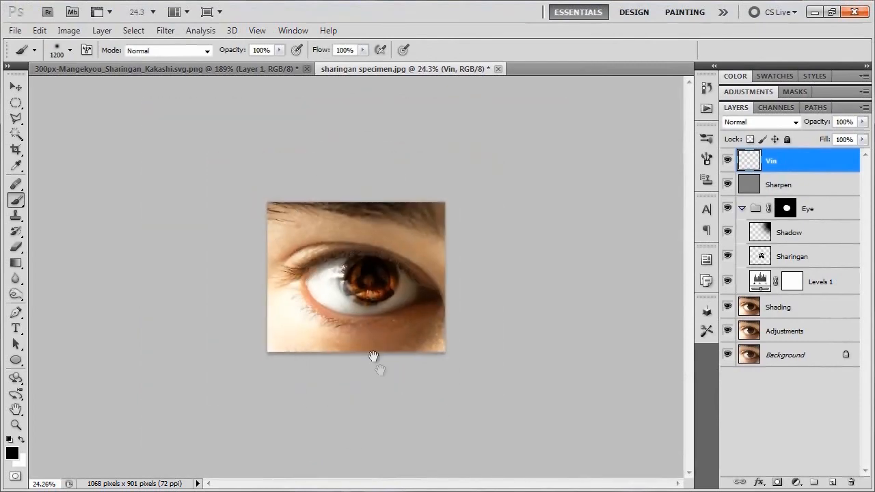
{"action": "key", "text": "bracketleft"}
{"action": "left_click", "coordinate": [781, 123]}
{"action": "left_click", "coordinate": [744, 309]}
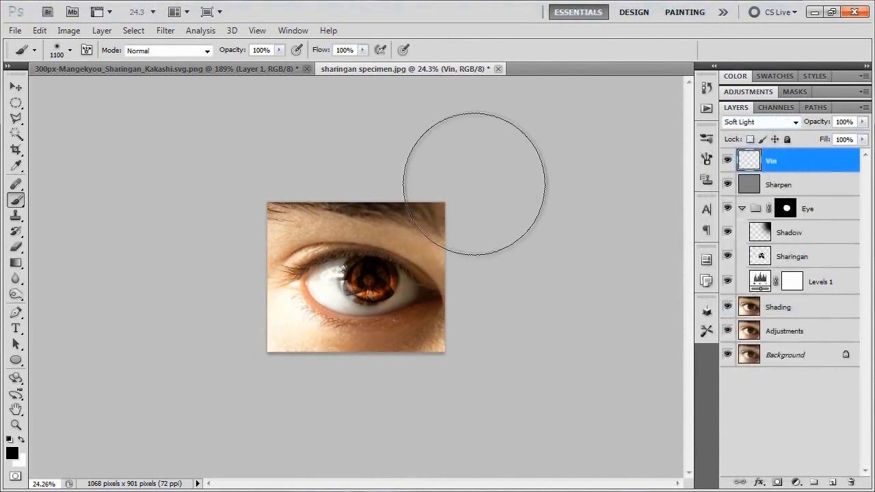
Paint a black vignette around the photo's edges on the Vin layer with the 1100 px brush, and compare with the layer hidden
{"action": "scroll", "coordinate": [486, 266], "scroll_direction": "down", "scroll_amount": 1}
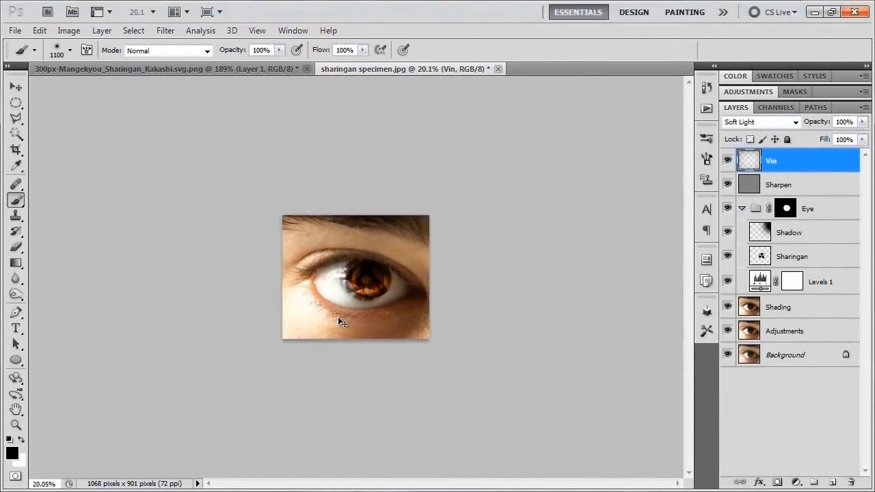
{"action": "key", "text": "ctrl+0"}
{"action": "left_click", "coordinate": [728, 163]}
{"action": "left_click", "coordinate": [726, 163]}
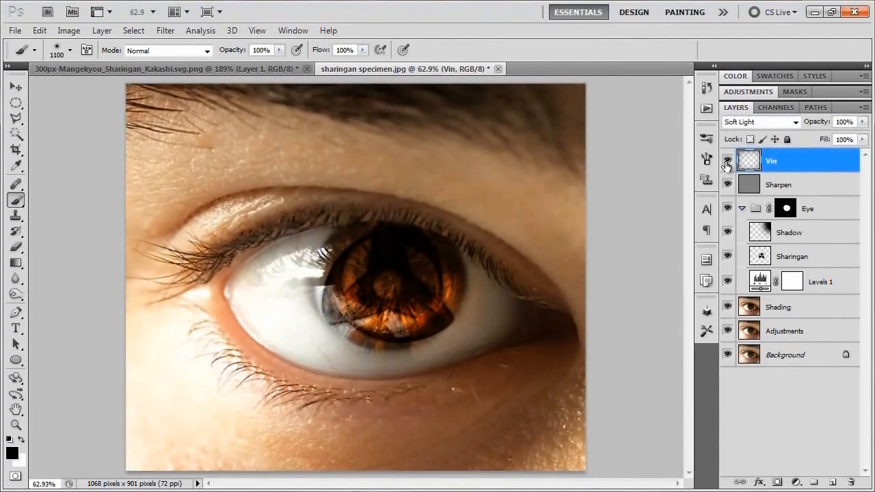
{"action": "left_click", "coordinate": [727, 163]}
{"action": "left_click", "coordinate": [727, 162]}
{"action": "left_click", "coordinate": [727, 163]}
{"action": "left_click", "coordinate": [727, 163]}
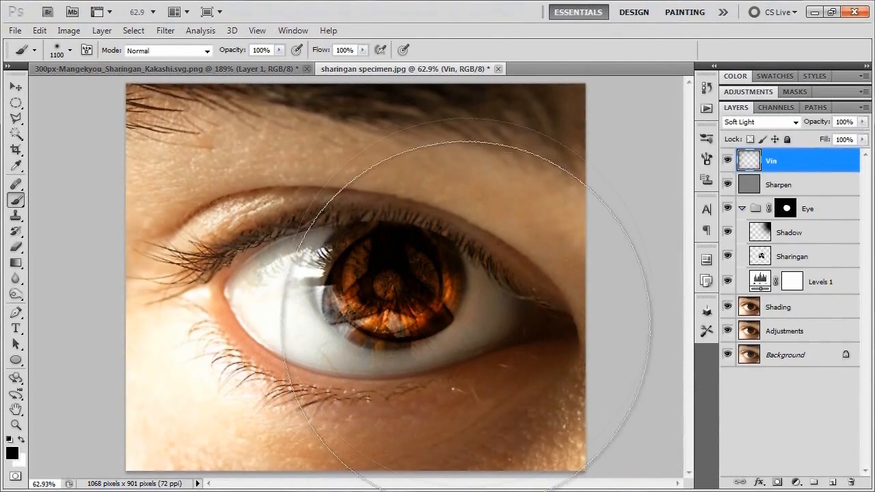
{"action": "left_click", "coordinate": [16, 87]}
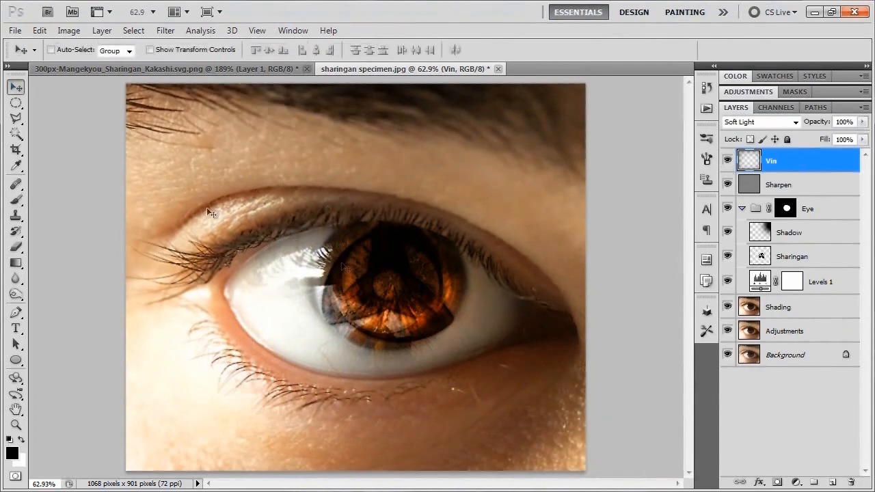
{"action": "left_click", "coordinate": [727, 161]}
{"action": "left_click", "coordinate": [727, 161]}
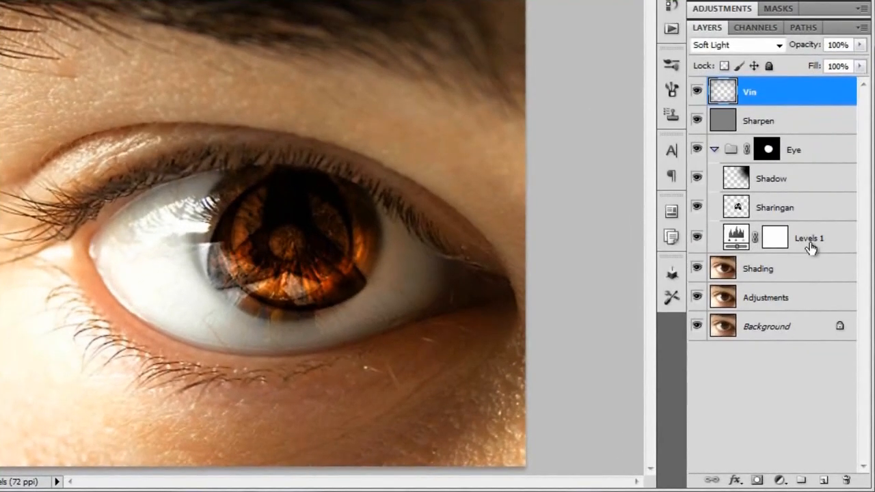
Add a Hue/Saturation adjustment layer above Levels 1 in the Eye group
{"action": "left_click", "coordinate": [818, 289]}
{"action": "left_click", "coordinate": [722, 10]}
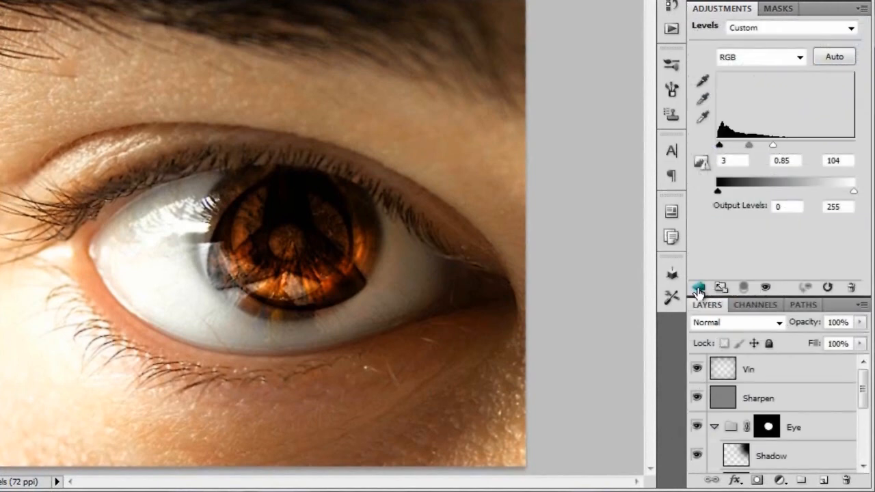
{"action": "left_click", "coordinate": [698, 290]}
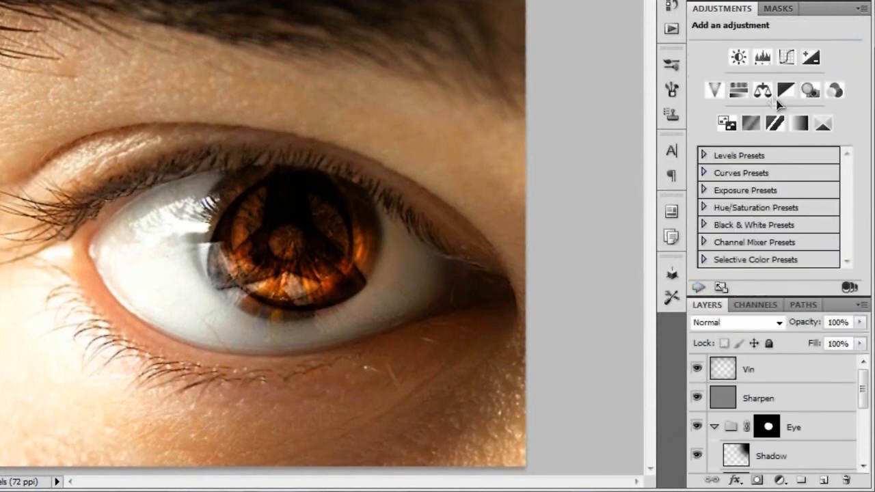
{"action": "left_click", "coordinate": [740, 91]}
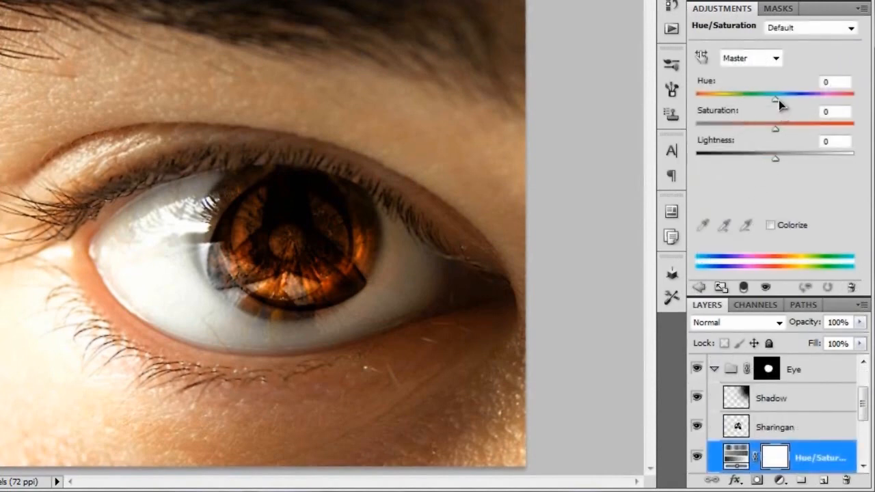
Try the iris's Hue/Saturation adjustment with hue -85, and with Colorize on at hue 0 and saturation 48
{"action": "left_click_drag", "start_coordinate": [776, 101], "coordinate": [726, 98]}
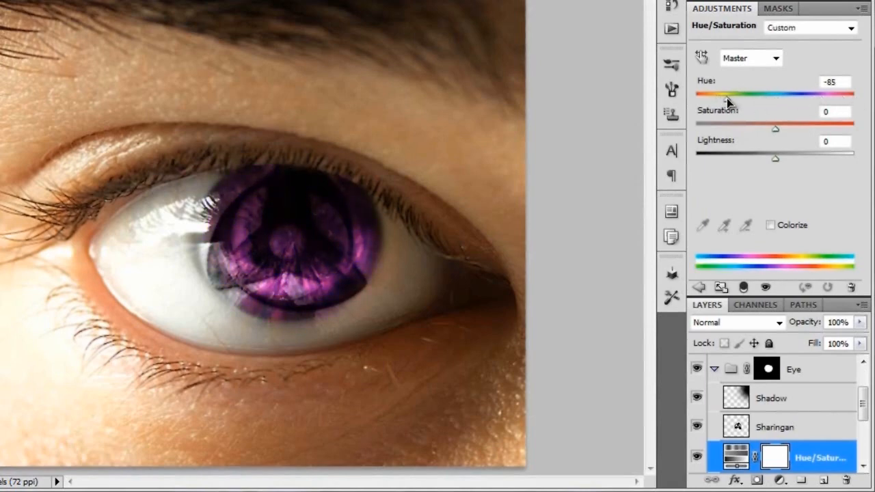
{"action": "left_click", "coordinate": [771, 225]}
{"action": "left_click_drag", "start_coordinate": [735, 129], "coordinate": [772, 134]}
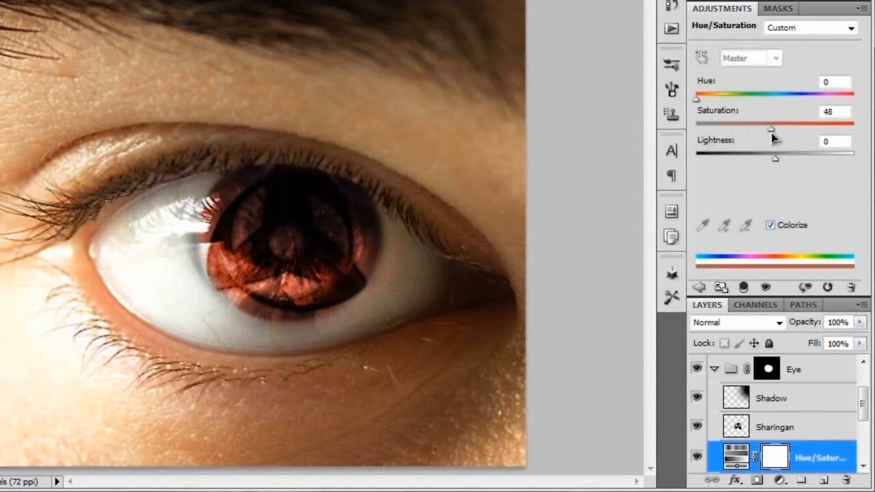
{"action": "left_click_drag", "start_coordinate": [750, 105], "coordinate": [684, 102]}
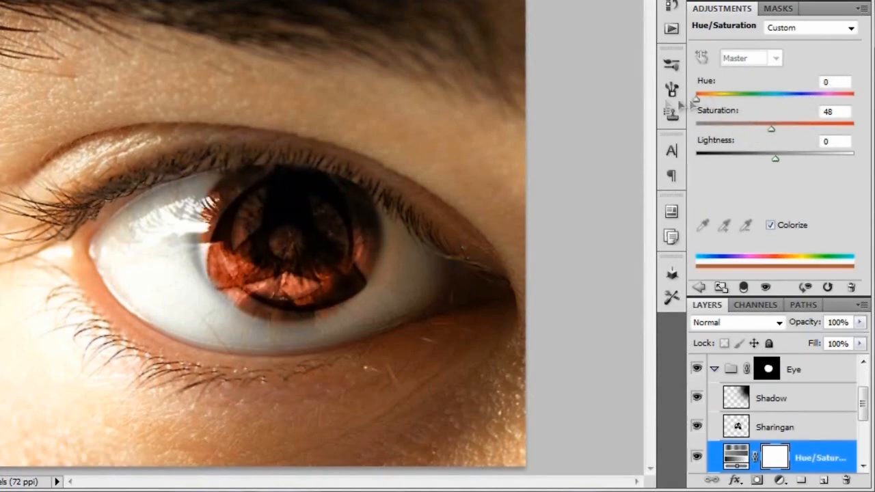
{"action": "left_click", "coordinate": [771, 225]}
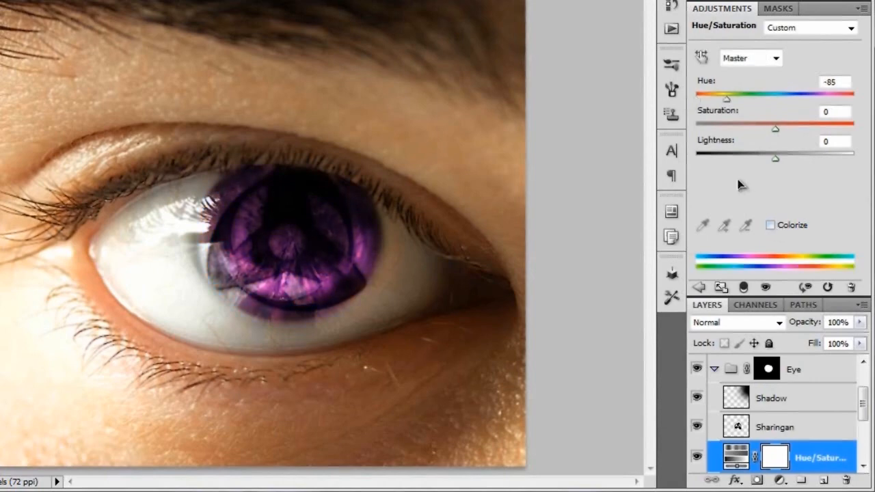
Set the Hue/Saturation adjustment's hue to -21 and saturation to -5 for a red iris
{"action": "left_click_drag", "start_coordinate": [727, 101], "coordinate": [758, 101]}
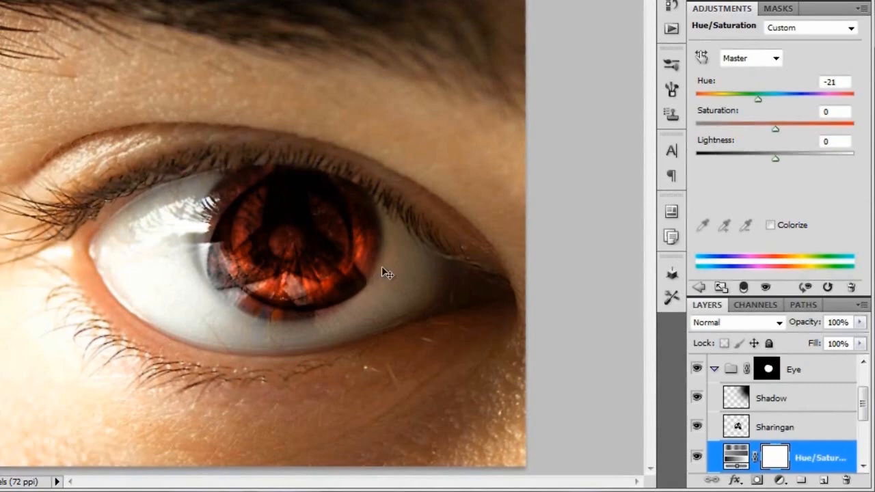
{"action": "left_click_drag", "start_coordinate": [775, 129], "coordinate": [772, 129]}
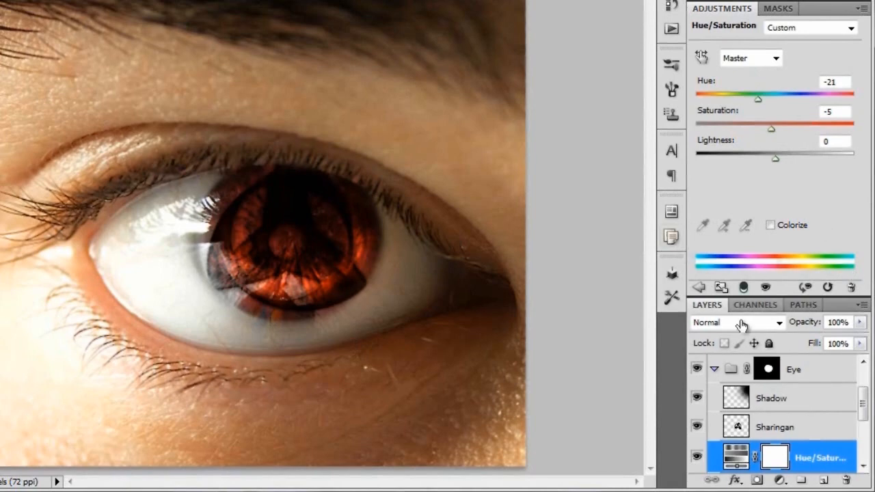
Add a Brightness/Contrast adjustment layer above Hue/Saturation with brightness -12 and contrast -11, and compare with the previous state
{"action": "left_click", "coordinate": [698, 287]}
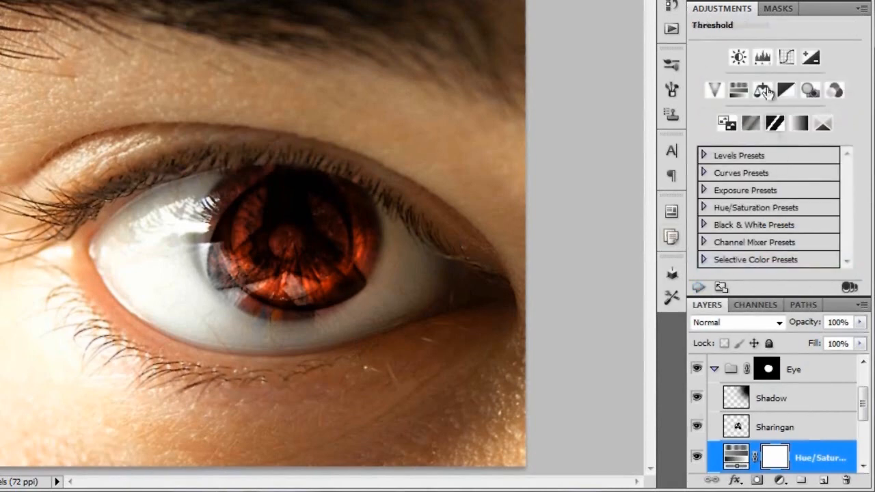
{"action": "left_click", "coordinate": [742, 60]}
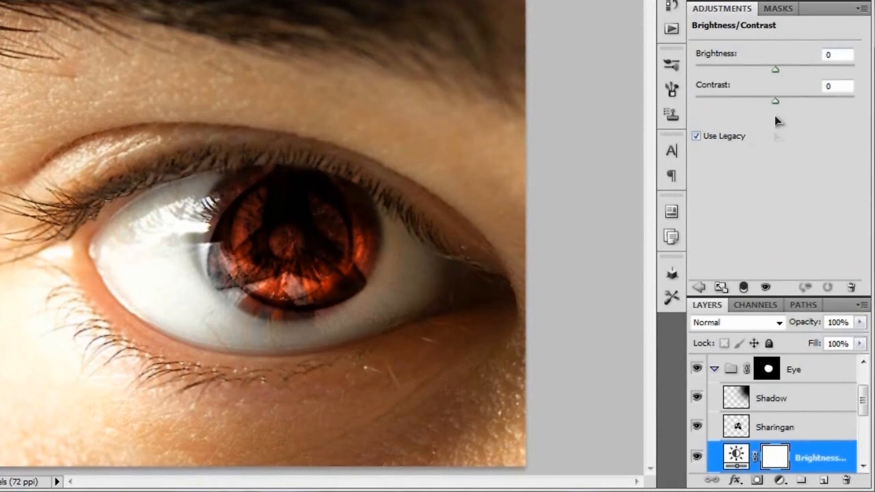
{"action": "left_click_drag", "start_coordinate": [774, 101], "coordinate": [766, 100]}
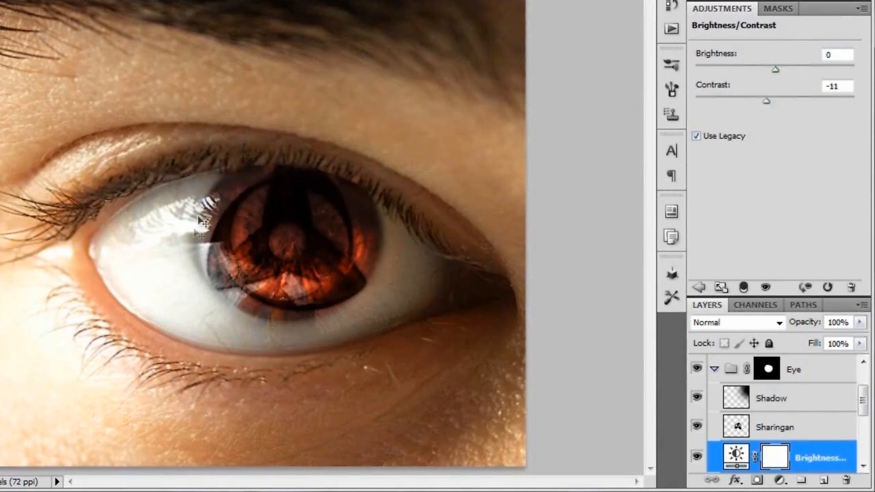
{"action": "left_click_drag", "start_coordinate": [770, 68], "coordinate": [766, 69]}
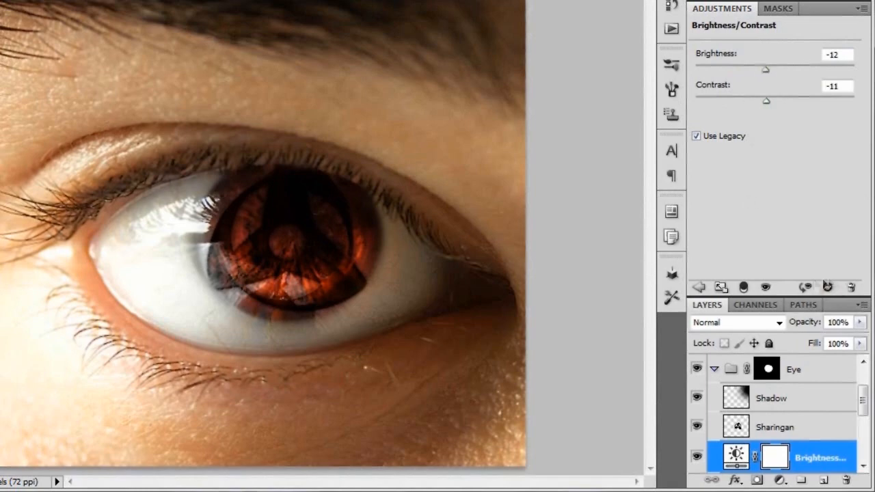
{"action": "left_click", "coordinate": [804, 288]}
{"action": "left_click", "coordinate": [804, 287]}
Paint black on the Brightness/Contrast layer's mask along the iris's lower-left edge with a 100 px brush
{"action": "key", "text": "b"}
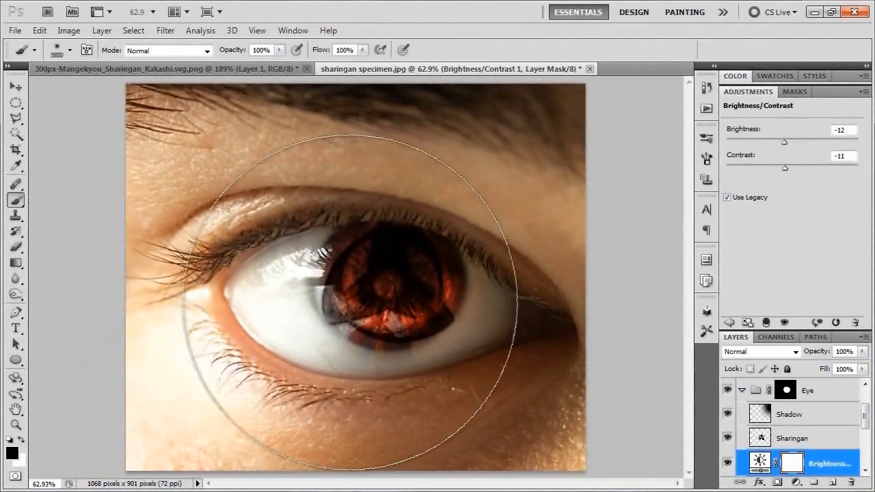
{"action": "key", "text": "bracketleft"}
{"action": "key", "text": "bracketleft"}
{"action": "key", "text": "bracketleft"}
{"action": "key", "text": "bracketleft"}
{"action": "key", "text": "bracketleft"}
{"action": "key", "text": "bracketleft"}
{"action": "key", "text": "bracketleft"}
{"action": "key", "text": "bracketleft"}
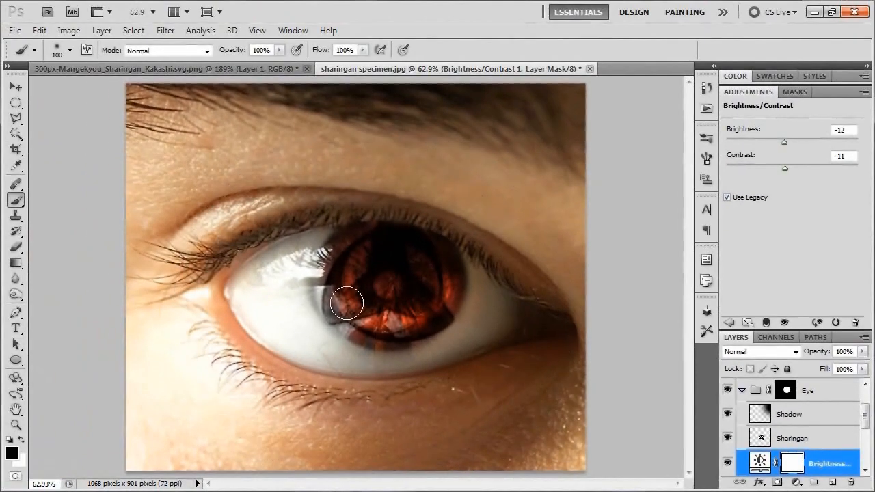
{"action": "left_click", "coordinate": [792, 463]}
{"action": "scroll", "coordinate": [333, 361], "scroll_direction": "up", "scroll_amount": 5}
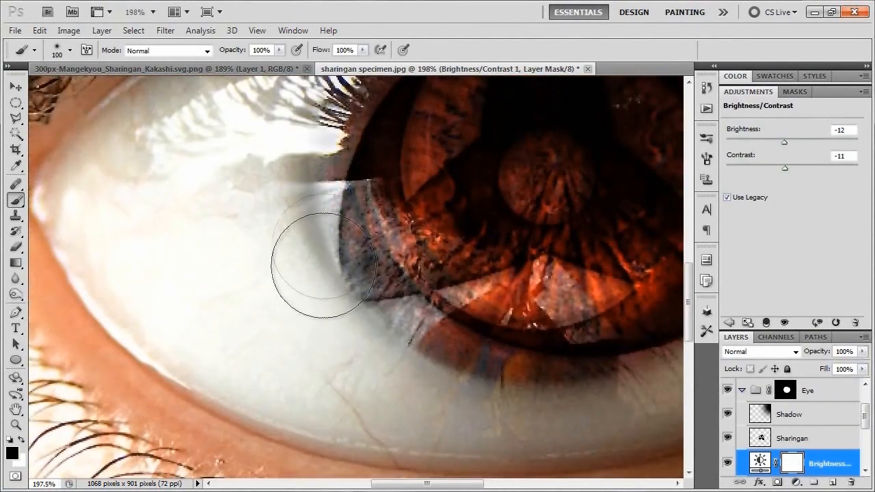
{"action": "mouse_move", "coordinate": [317, 252]}
{"action": "left_mouse_down"}
{"action": "mouse_move", "coordinate": [361, 330]}
{"action": "mouse_move", "coordinate": [360, 297]}
{"action": "mouse_move", "coordinate": [357, 320]}
{"action": "mouse_move", "coordinate": [367, 329]}
{"action": "mouse_move", "coordinate": [308, 245]}
{"action": "mouse_move", "coordinate": [326, 325]}
{"action": "mouse_move", "coordinate": [364, 336]}
{"action": "mouse_move", "coordinate": [333, 292]}
{"action": "mouse_move", "coordinate": [328, 241]}
{"action": "mouse_move", "coordinate": [371, 319]}
{"action": "left_mouse_up"}
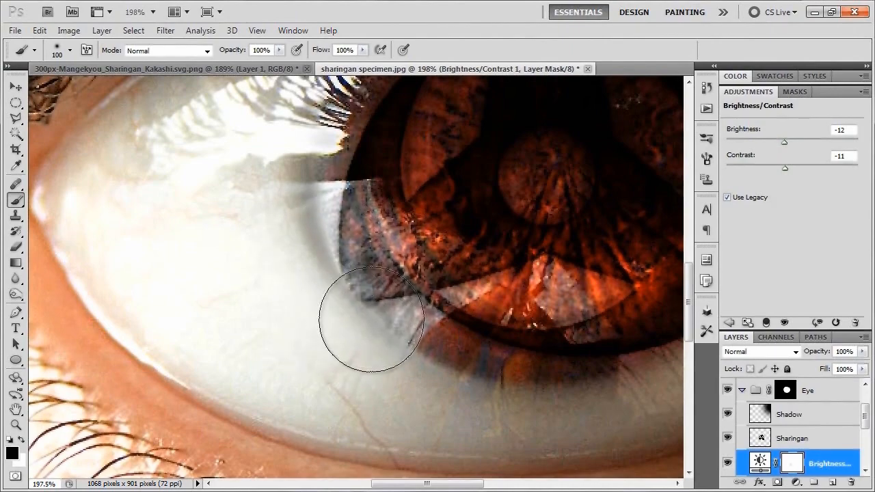
{"action": "key", "text": "ctrl+0"}
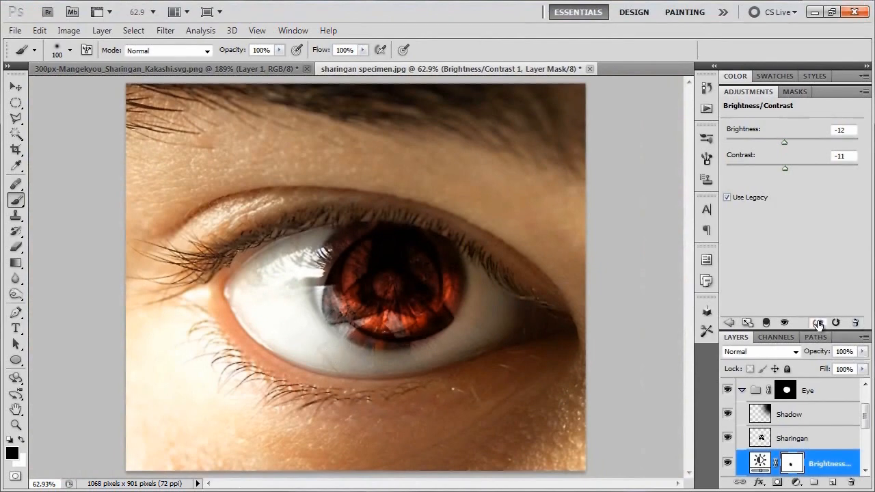
Compare the eye with the Hue/Saturation and Brightness/Contrast layers hidden and shown, leaving both visible
{"action": "double_click", "coordinate": [744, 94]}
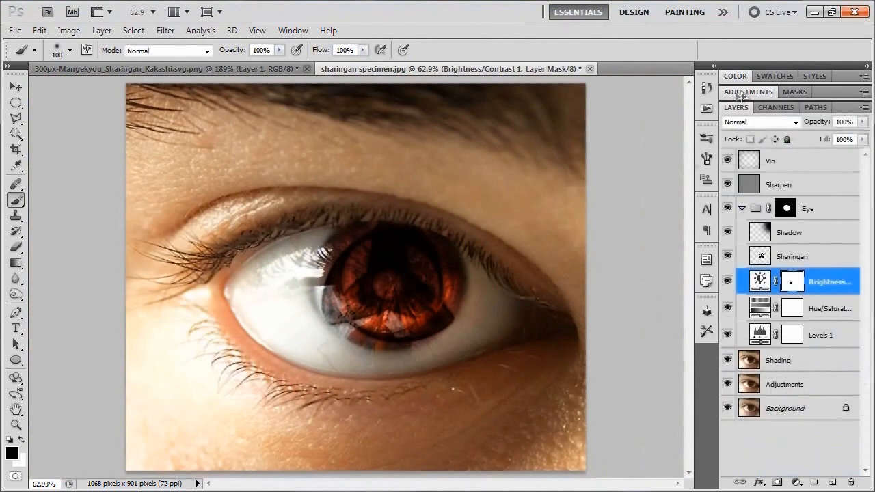
{"action": "left_click", "coordinate": [833, 285]}
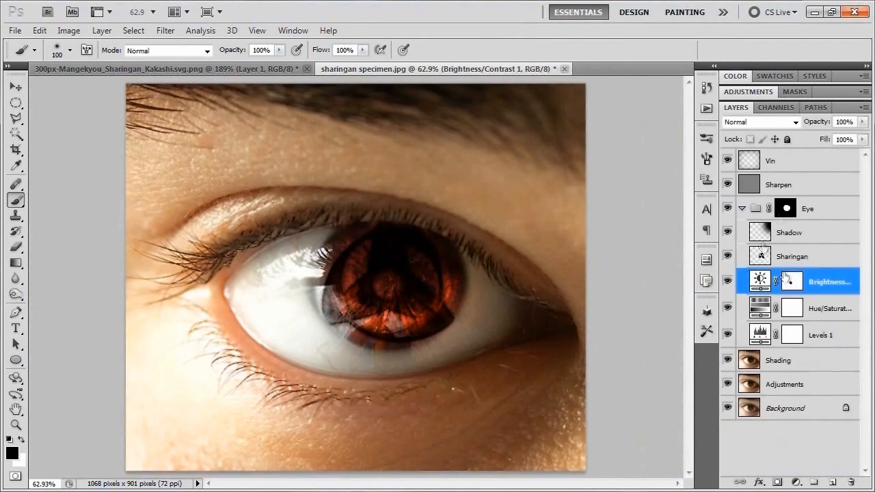
{"action": "left_click", "coordinate": [728, 308]}
{"action": "left_click", "coordinate": [728, 282]}
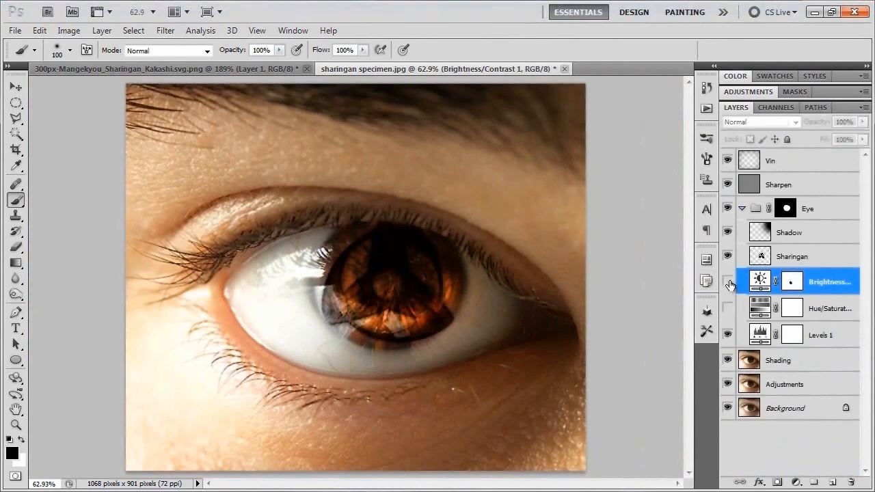
{"action": "left_click", "coordinate": [729, 284]}
{"action": "left_click", "coordinate": [729, 284]}
{"action": "left_click", "coordinate": [730, 284]}
{"action": "left_click", "coordinate": [729, 283]}
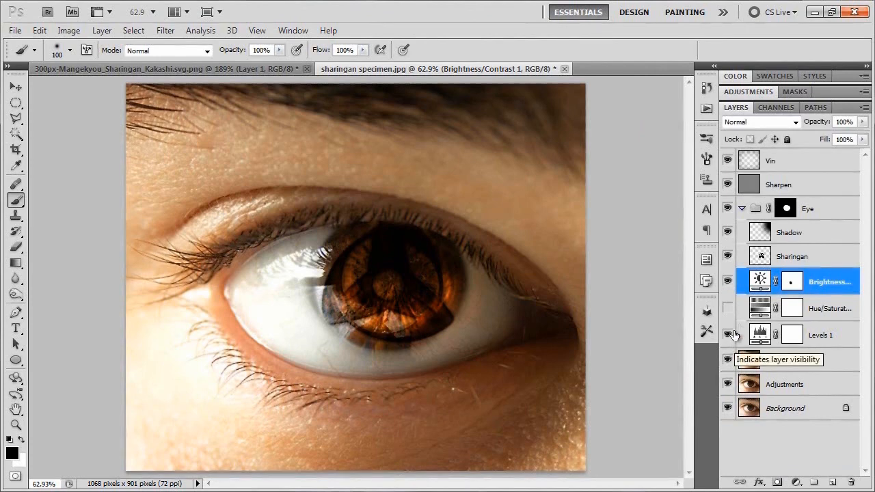
{"action": "left_click", "coordinate": [727, 308]}
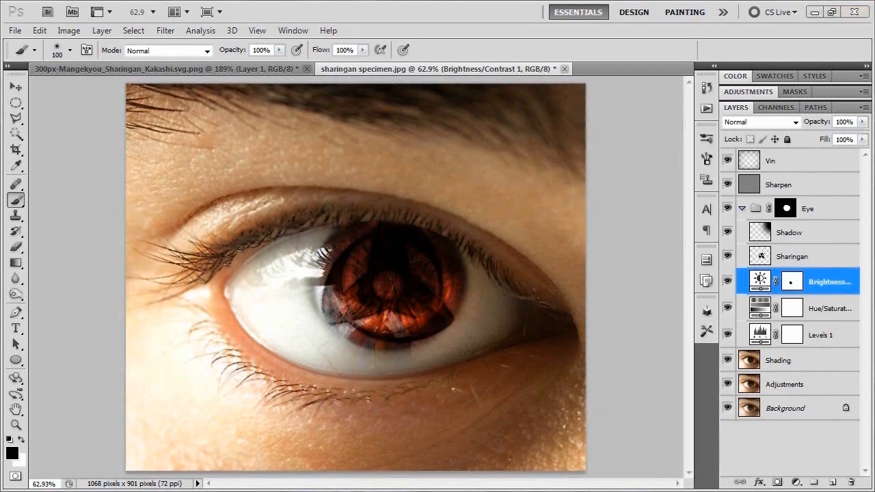
Switch to the Sharingan Eyes folder, examine the eye in the Sharingan-3 JPEG up close, and return to Photoshop
{"action": "key", "text": "alt+Tab"}
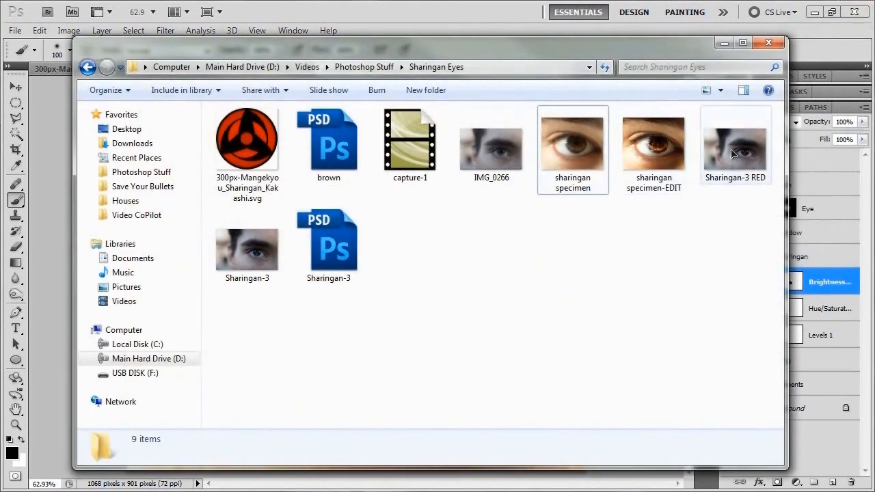
{"action": "left_click", "coordinate": [265, 260]}
{"action": "double_click", "coordinate": [264, 260]}
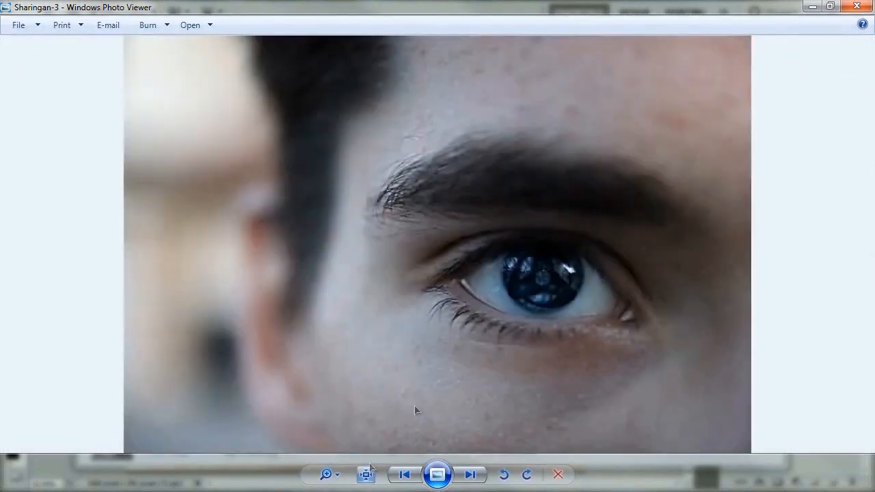
{"action": "scroll", "coordinate": [587, 321], "scroll_direction": "up", "scroll_amount": 3}
{"action": "scroll", "coordinate": [586, 331], "scroll_direction": "down", "scroll_amount": 2}
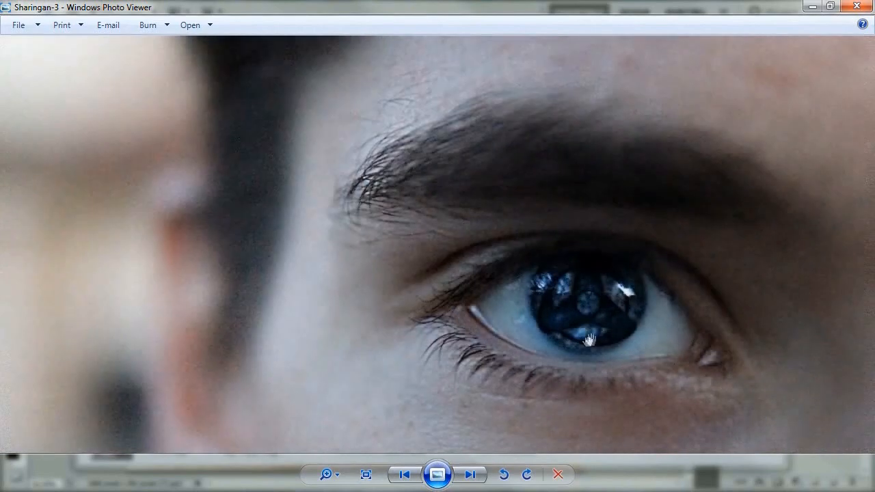
{"action": "left_click_drag", "start_coordinate": [586, 332], "coordinate": [574, 322]}
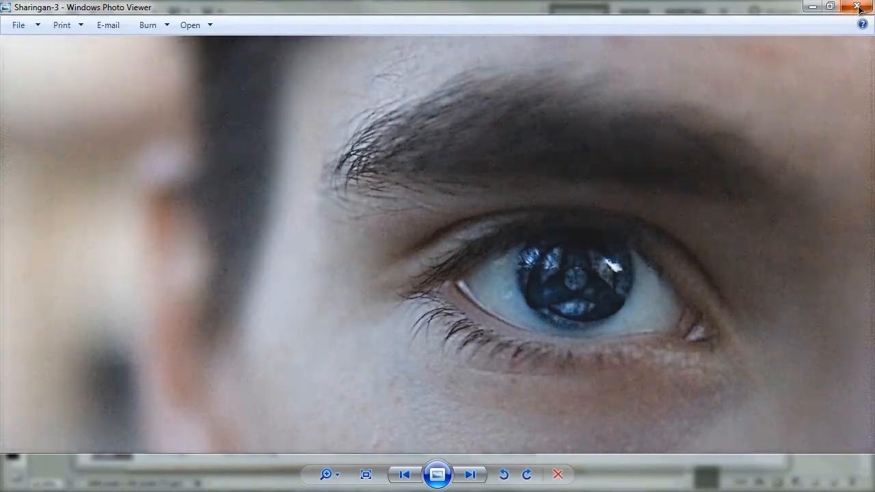
{"action": "left_click", "coordinate": [860, 9]}
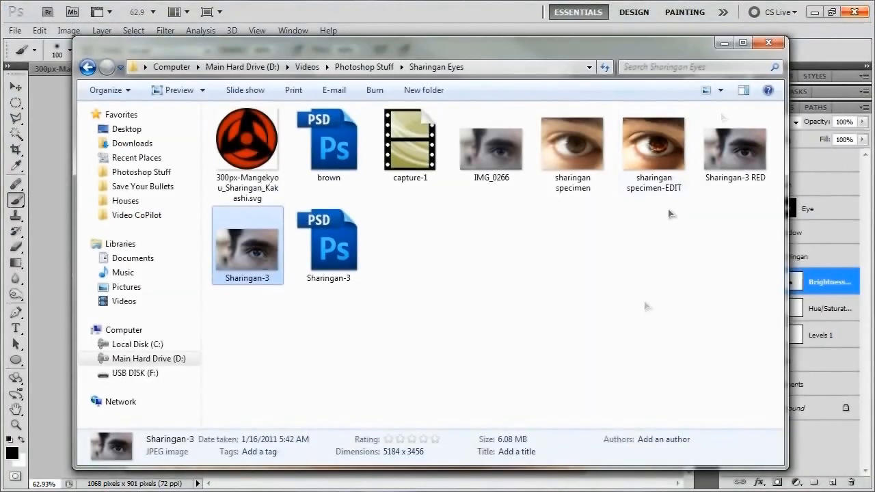
{"action": "left_click", "coordinate": [729, 45]}
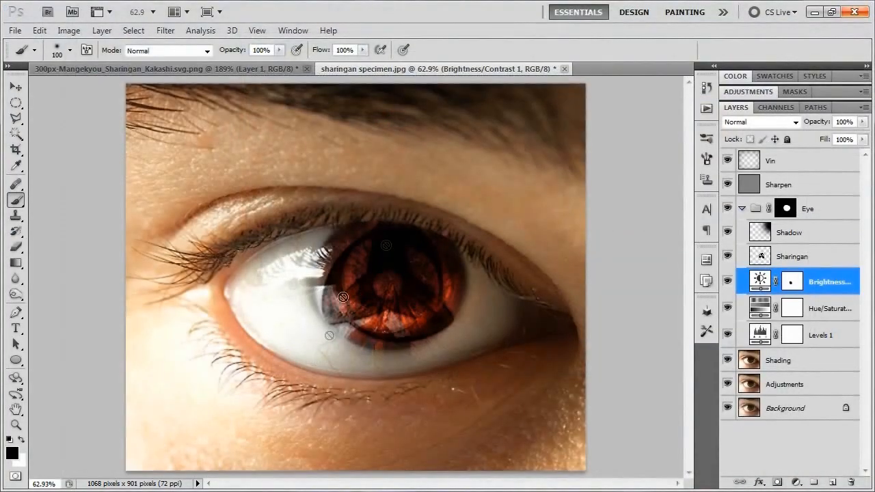